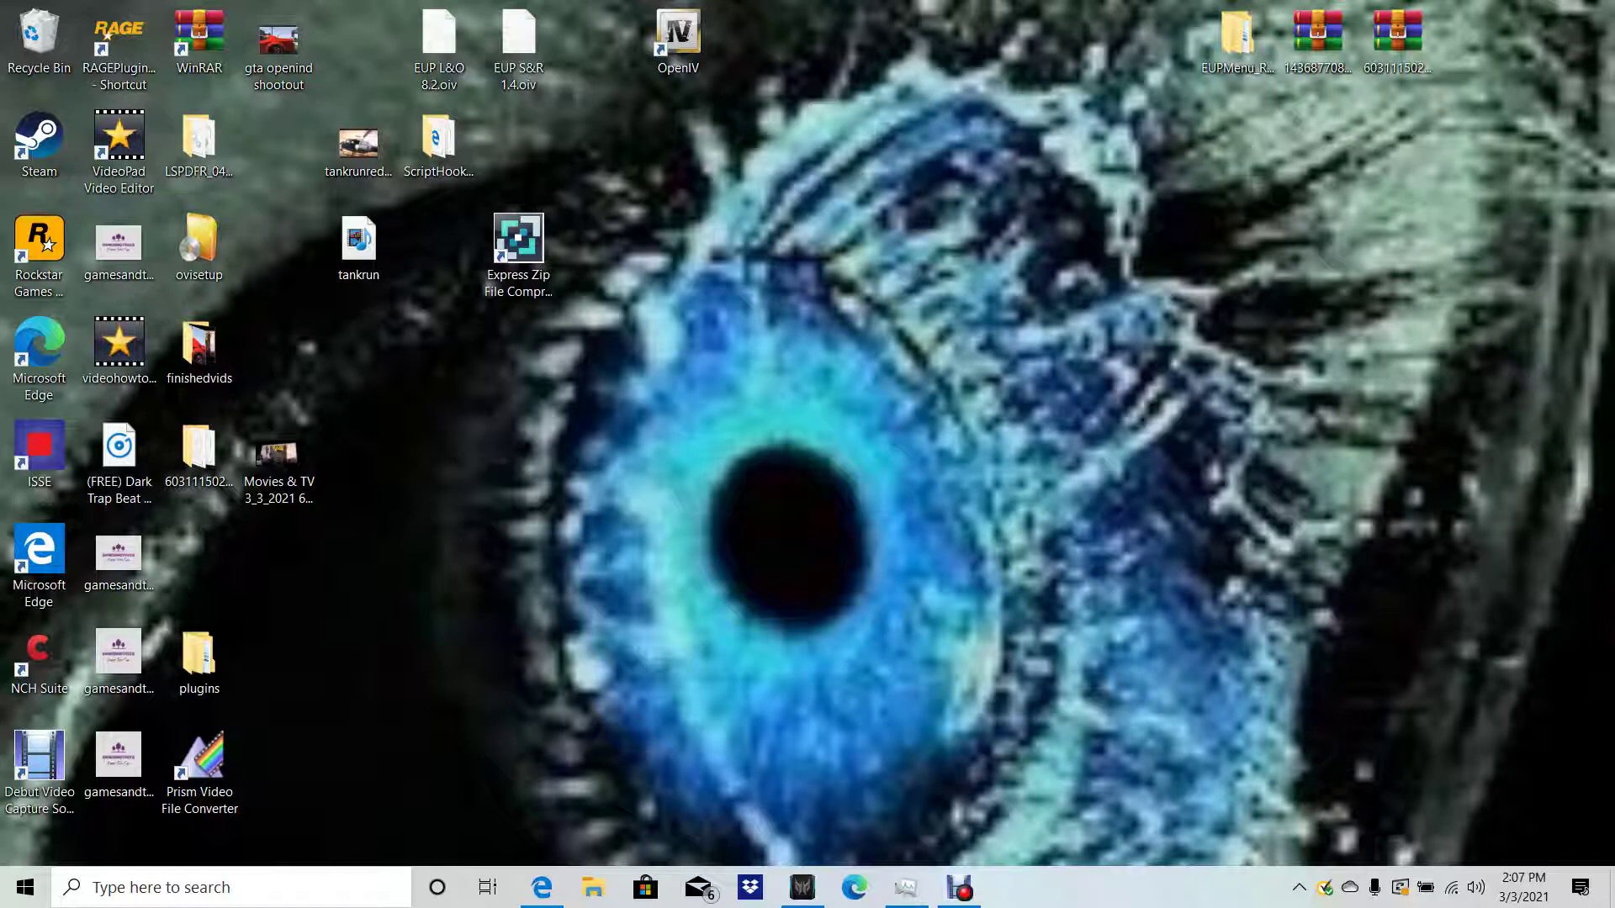
right_click(1028, 465)
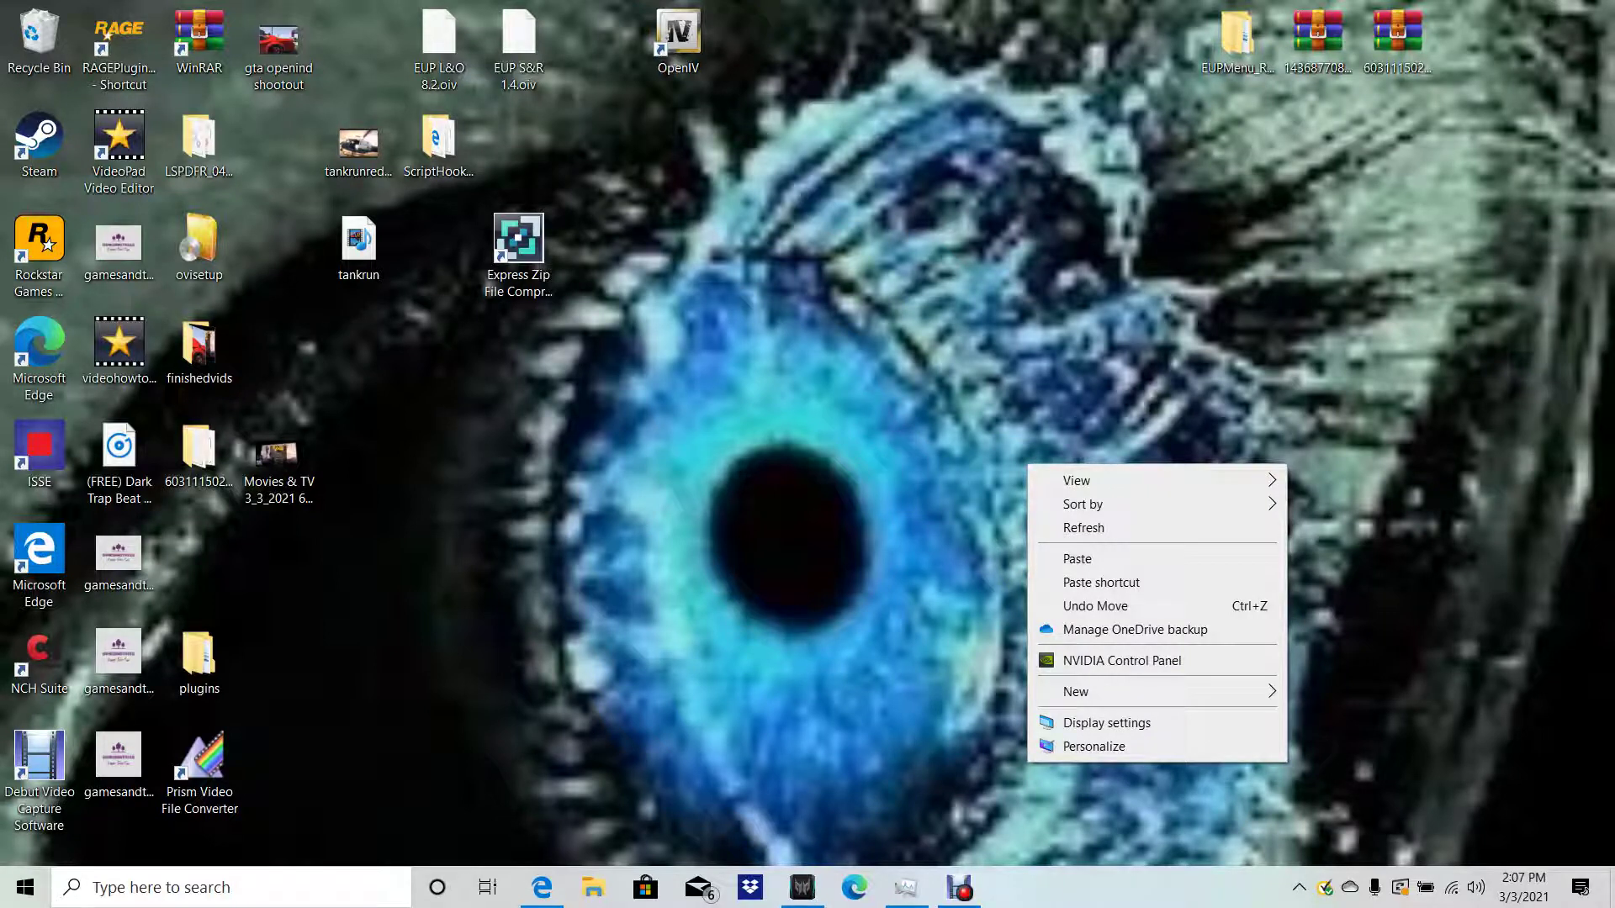
left_click(1317, 40)
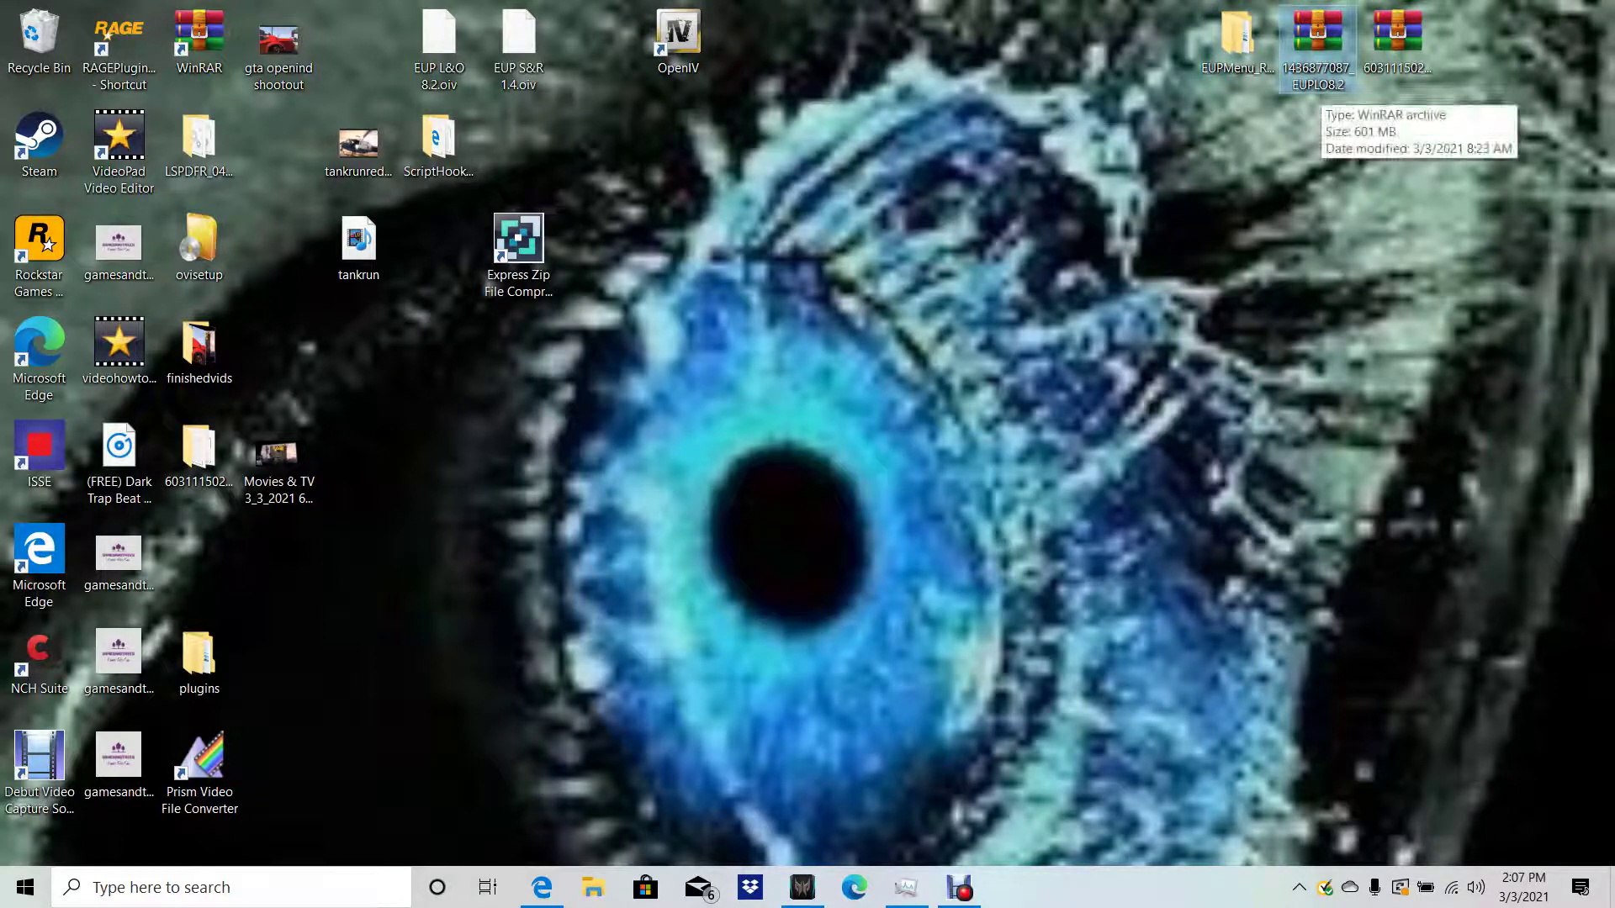
left_click(1397, 38)
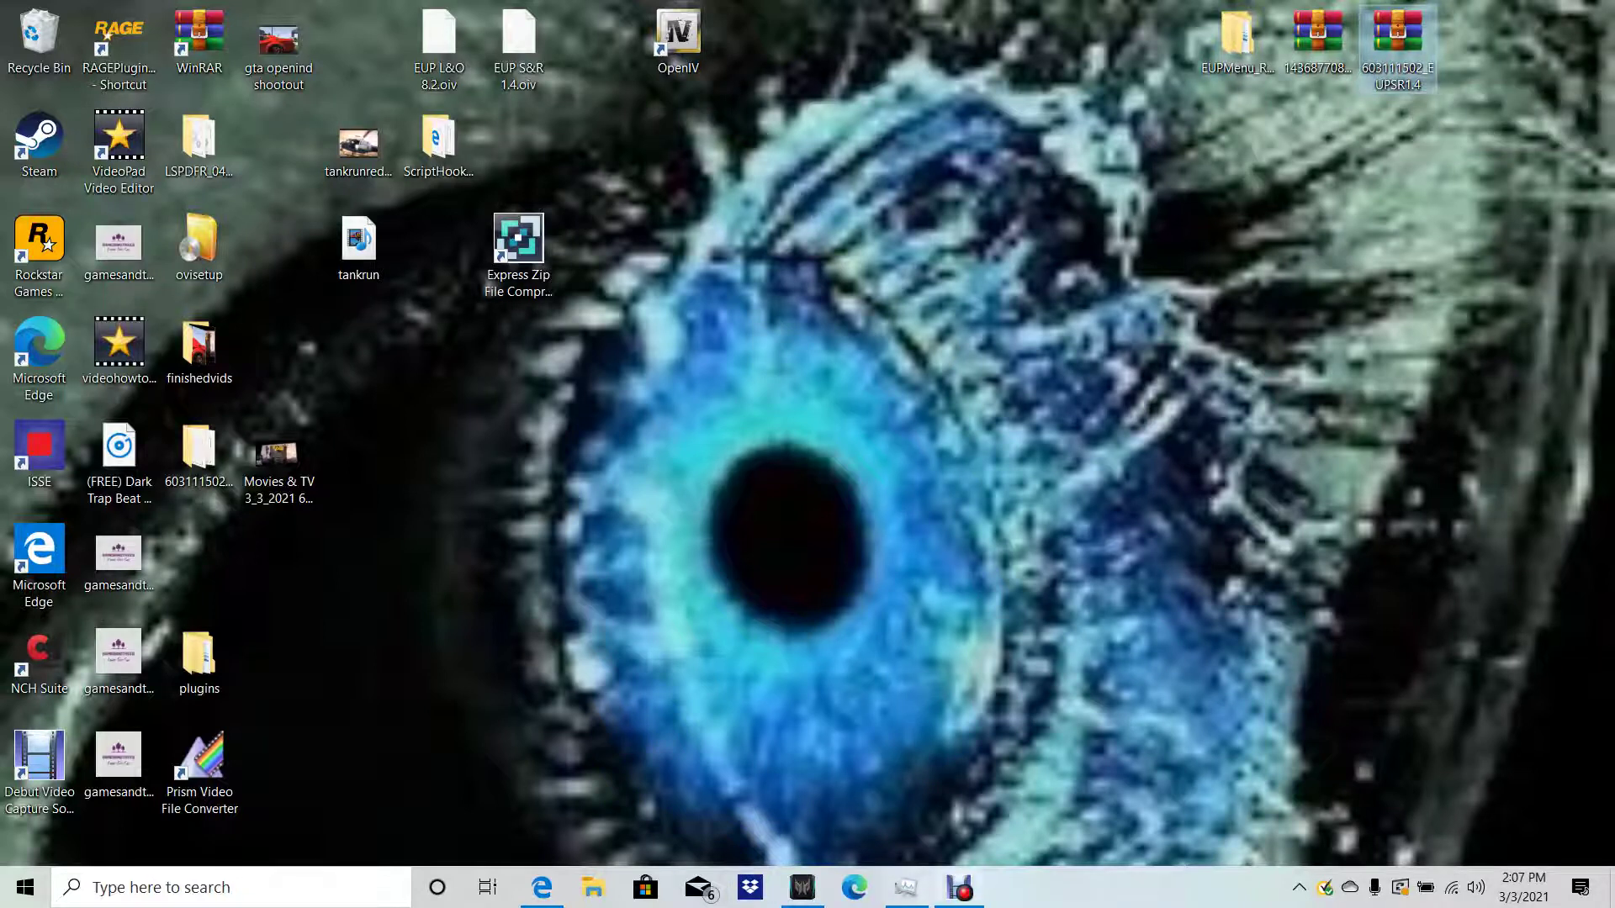
left_click(958, 887)
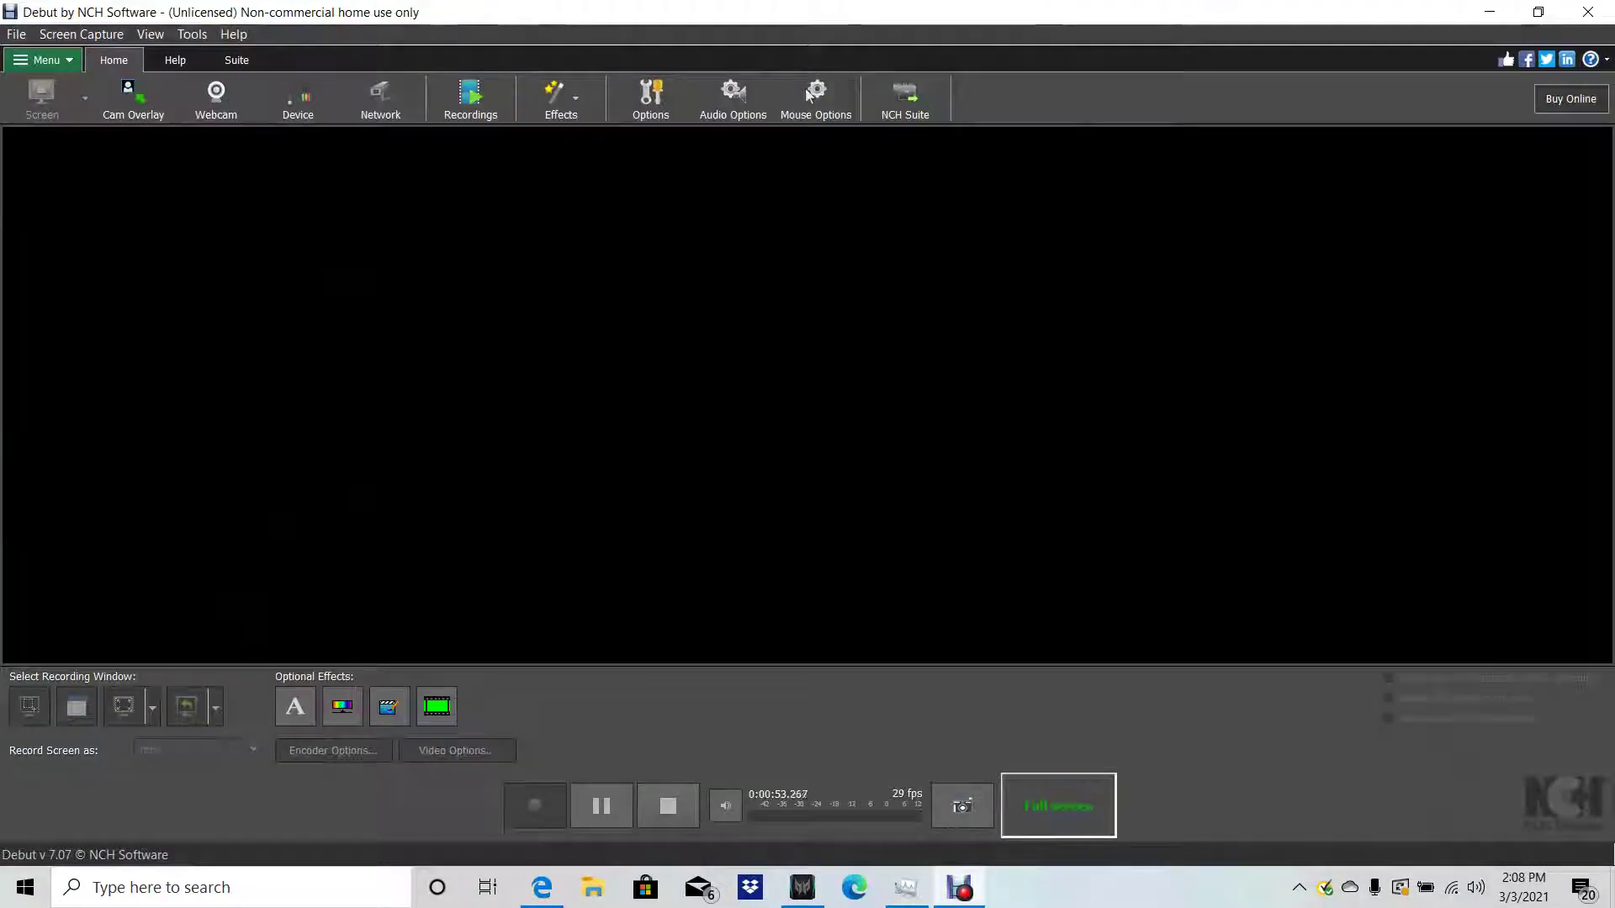
key("super+d")
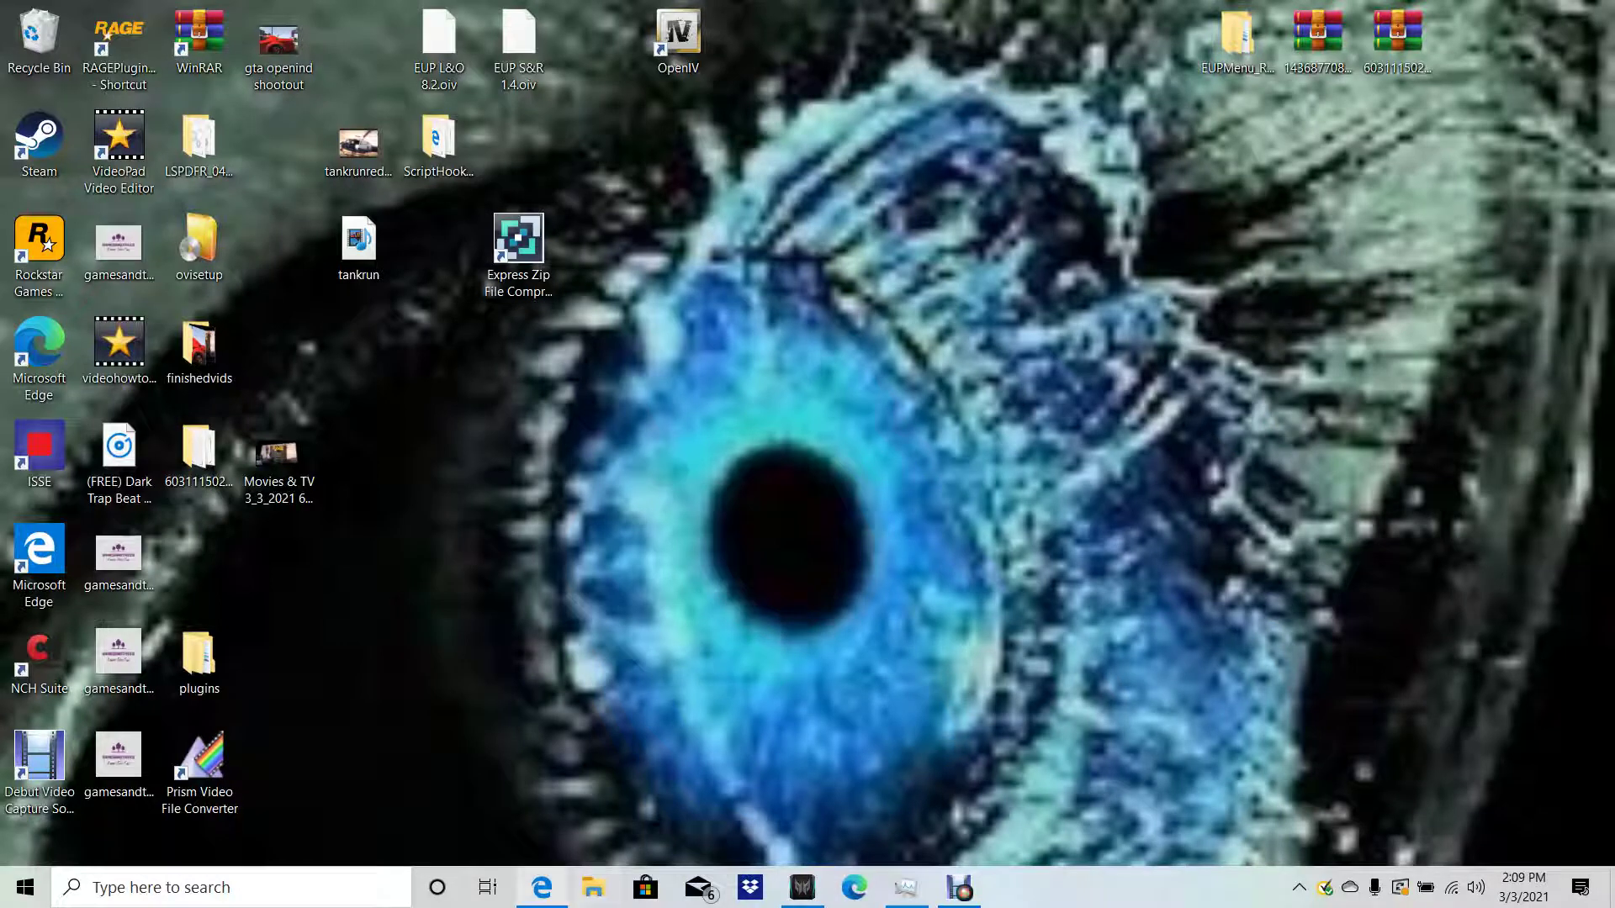
Switch to Microsoft Edge, search the web for "eup menu" and open the EUP Menu script page on LCPDFR.com
mouse_move(541, 887)
left_click(541, 887)
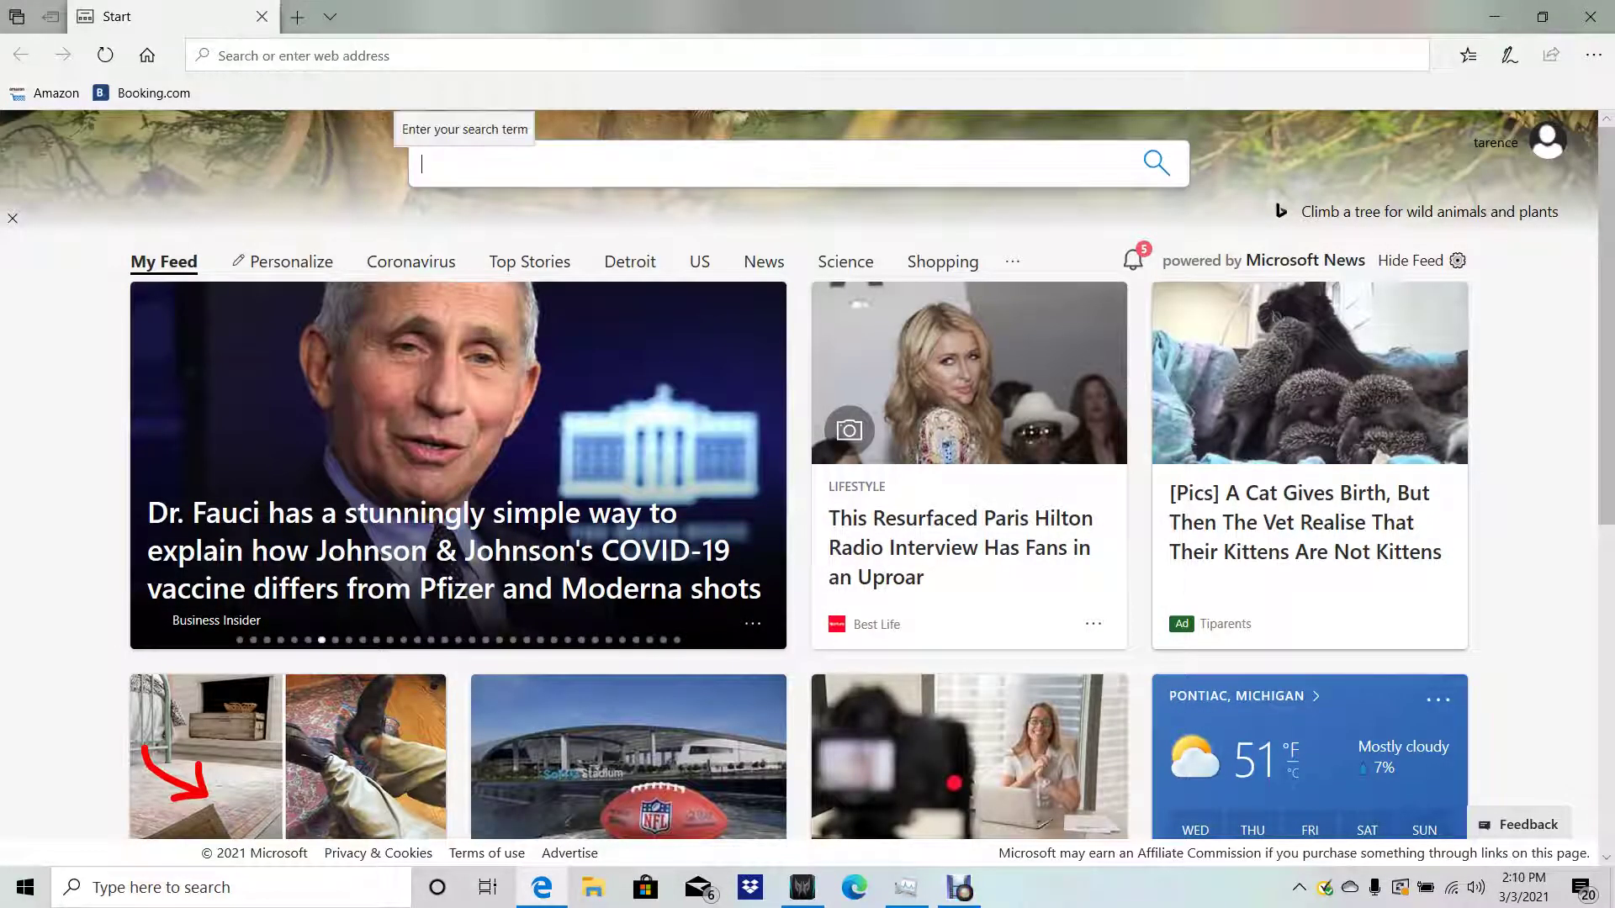
left_click(446, 173)
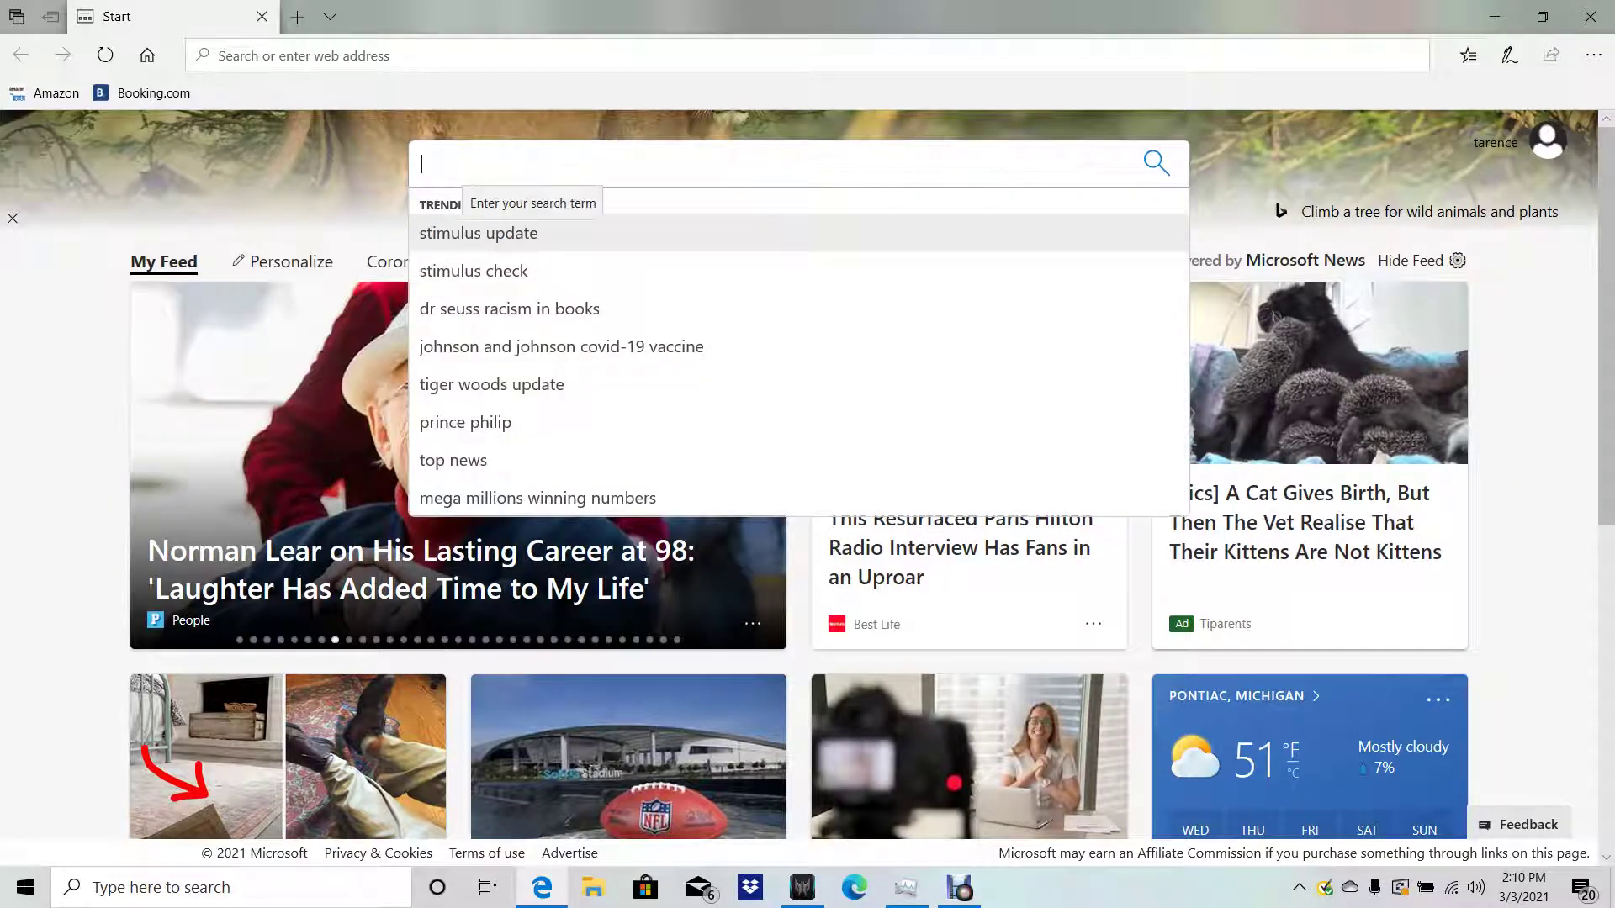
type("eu")
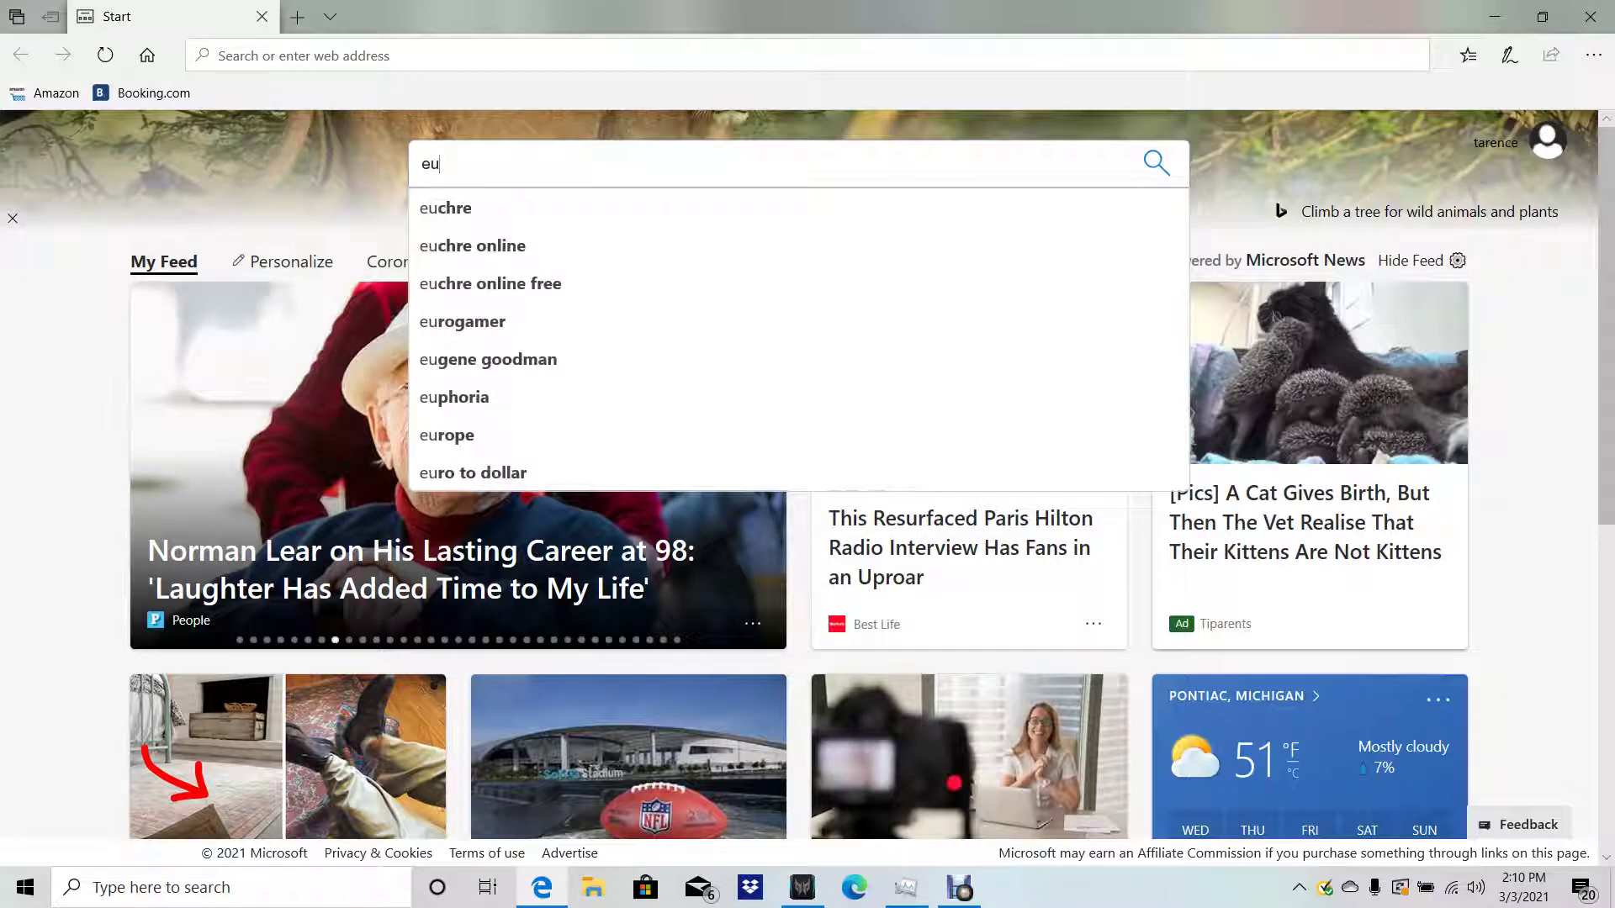
type("p menu")
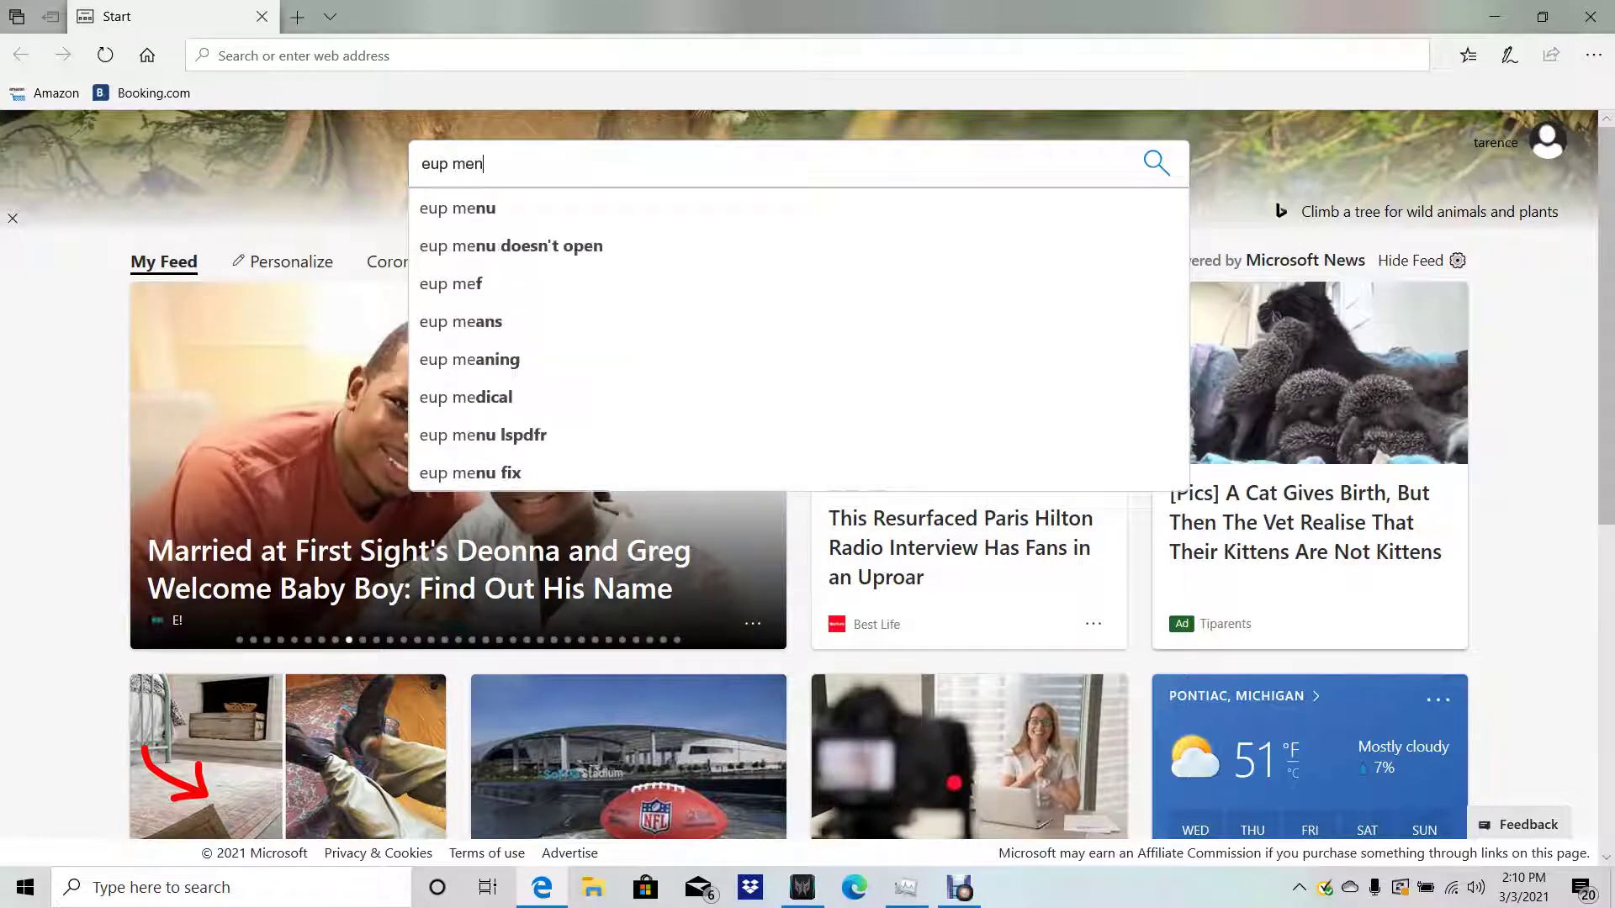
key("Down")
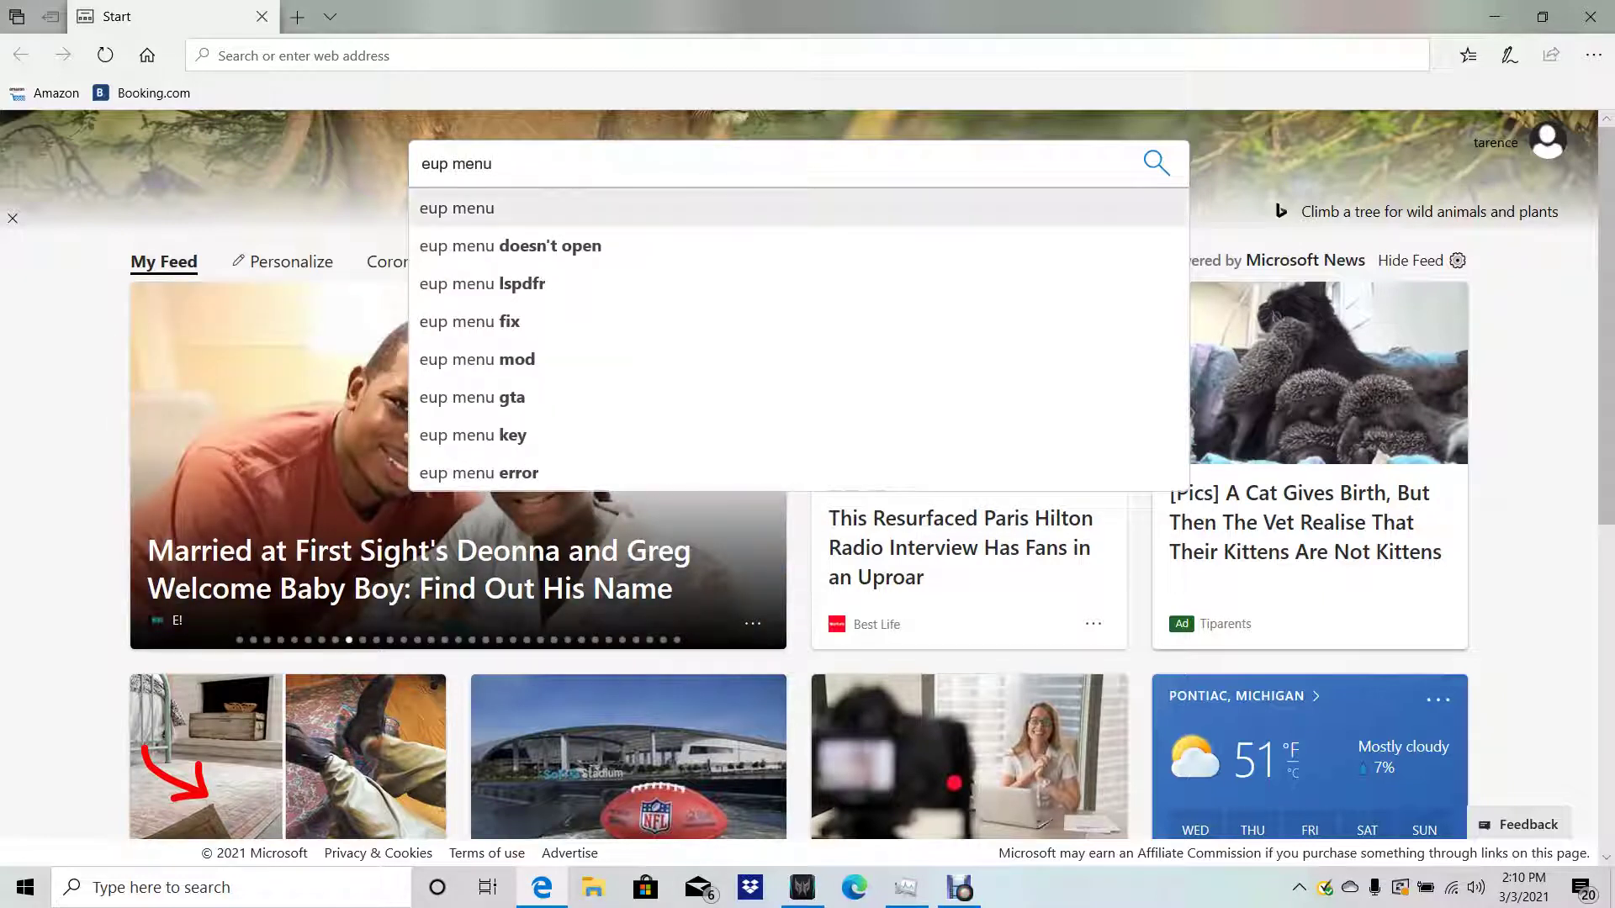
key("Return")
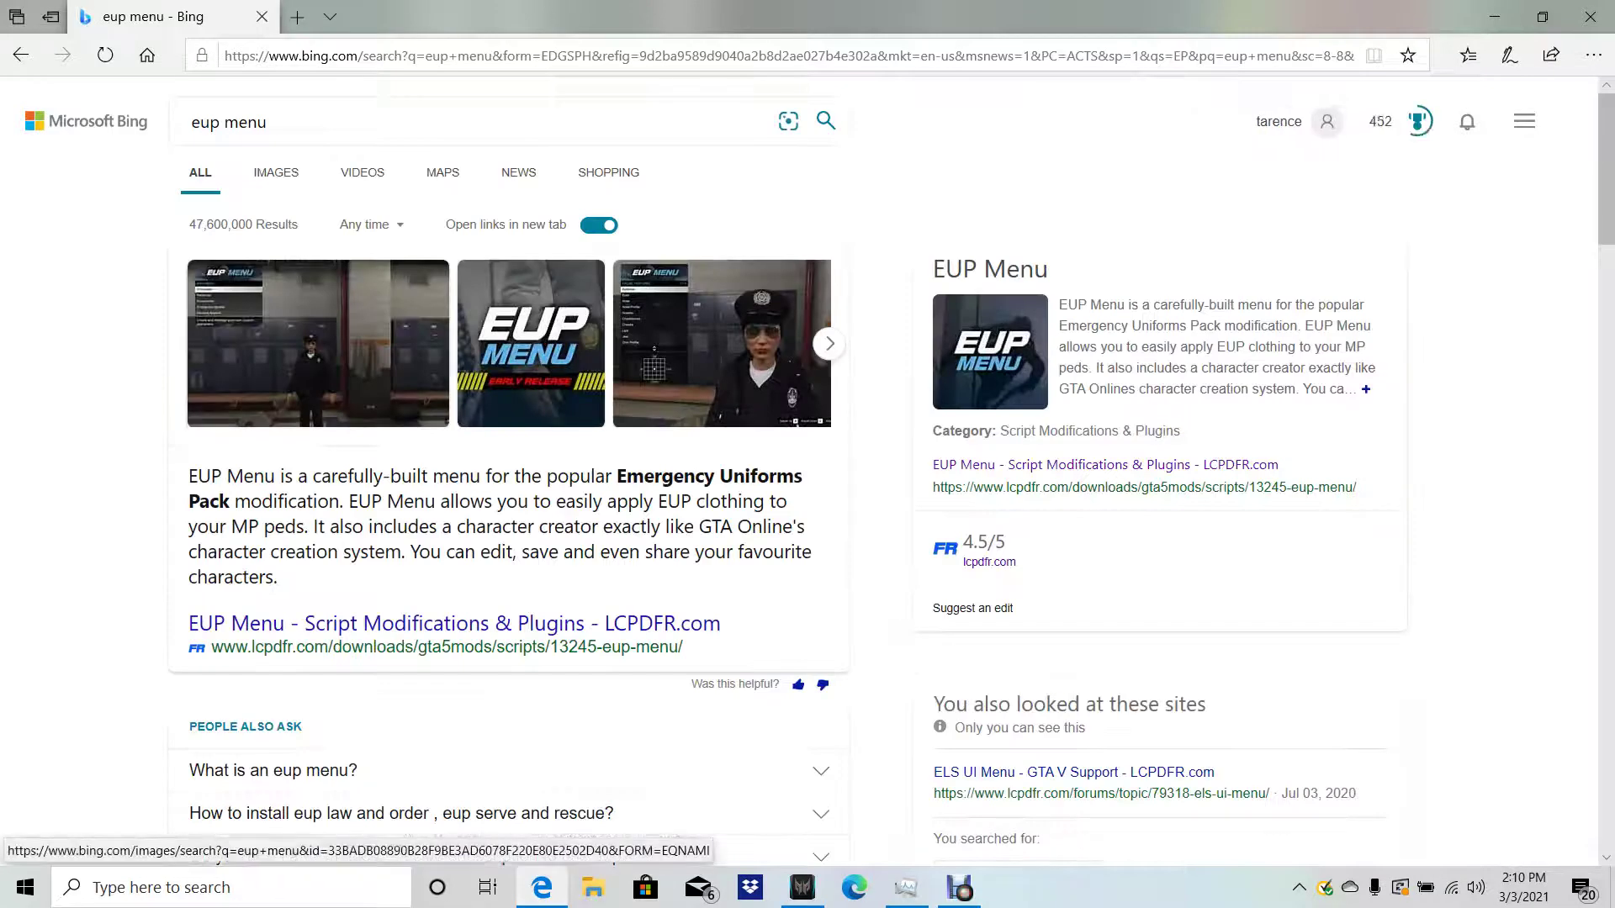
scroll(454, 269, "down", 4)
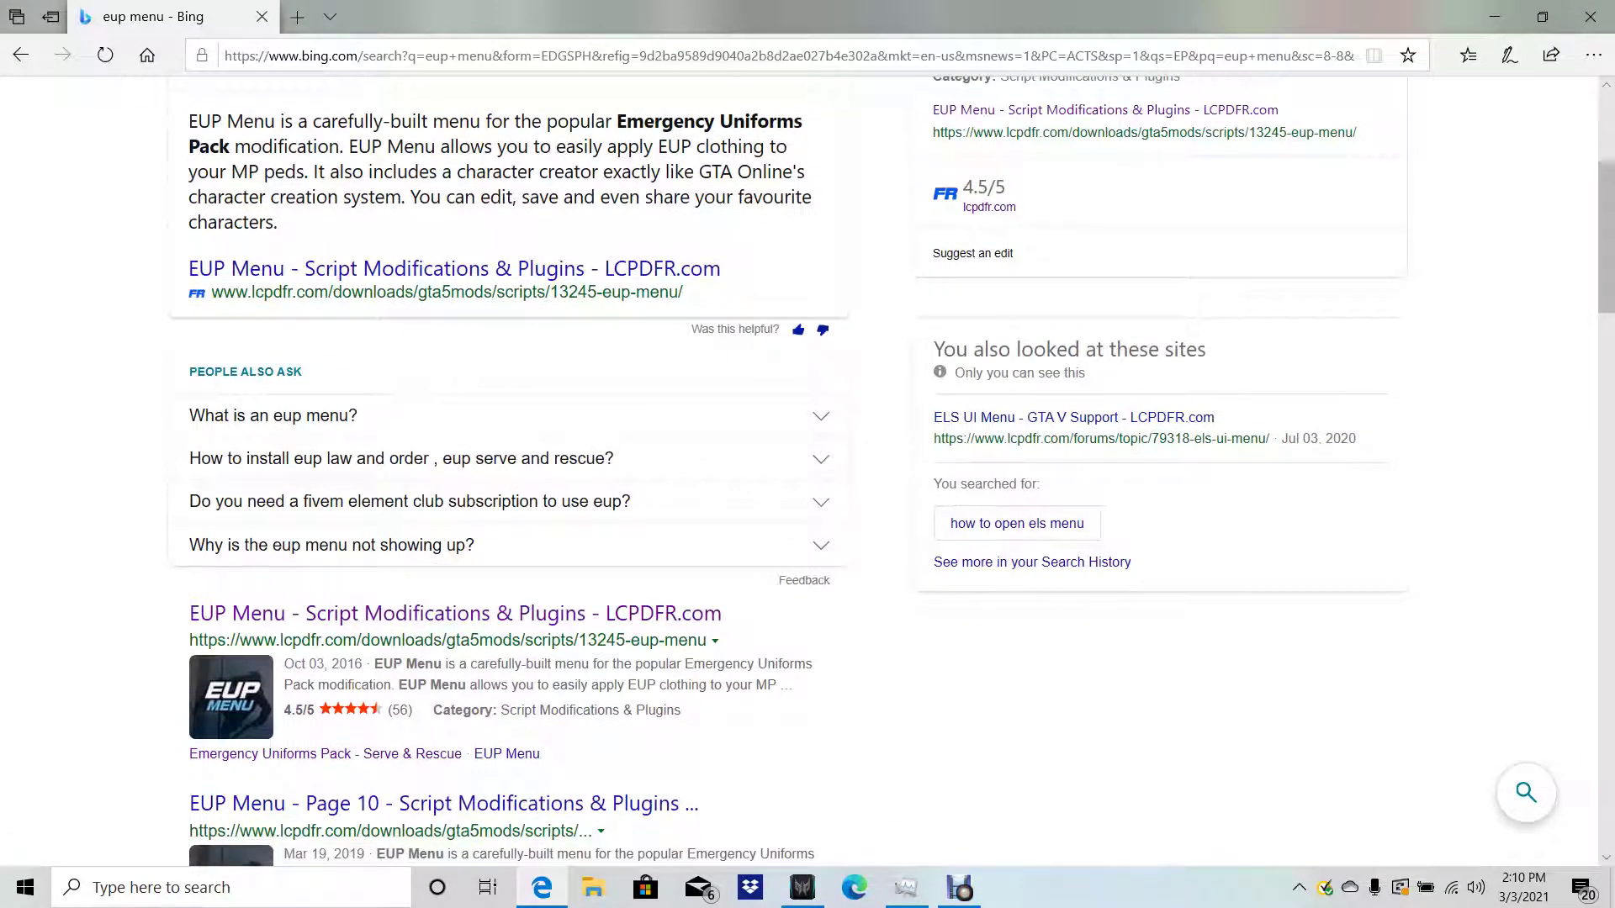
left_click(454, 268)
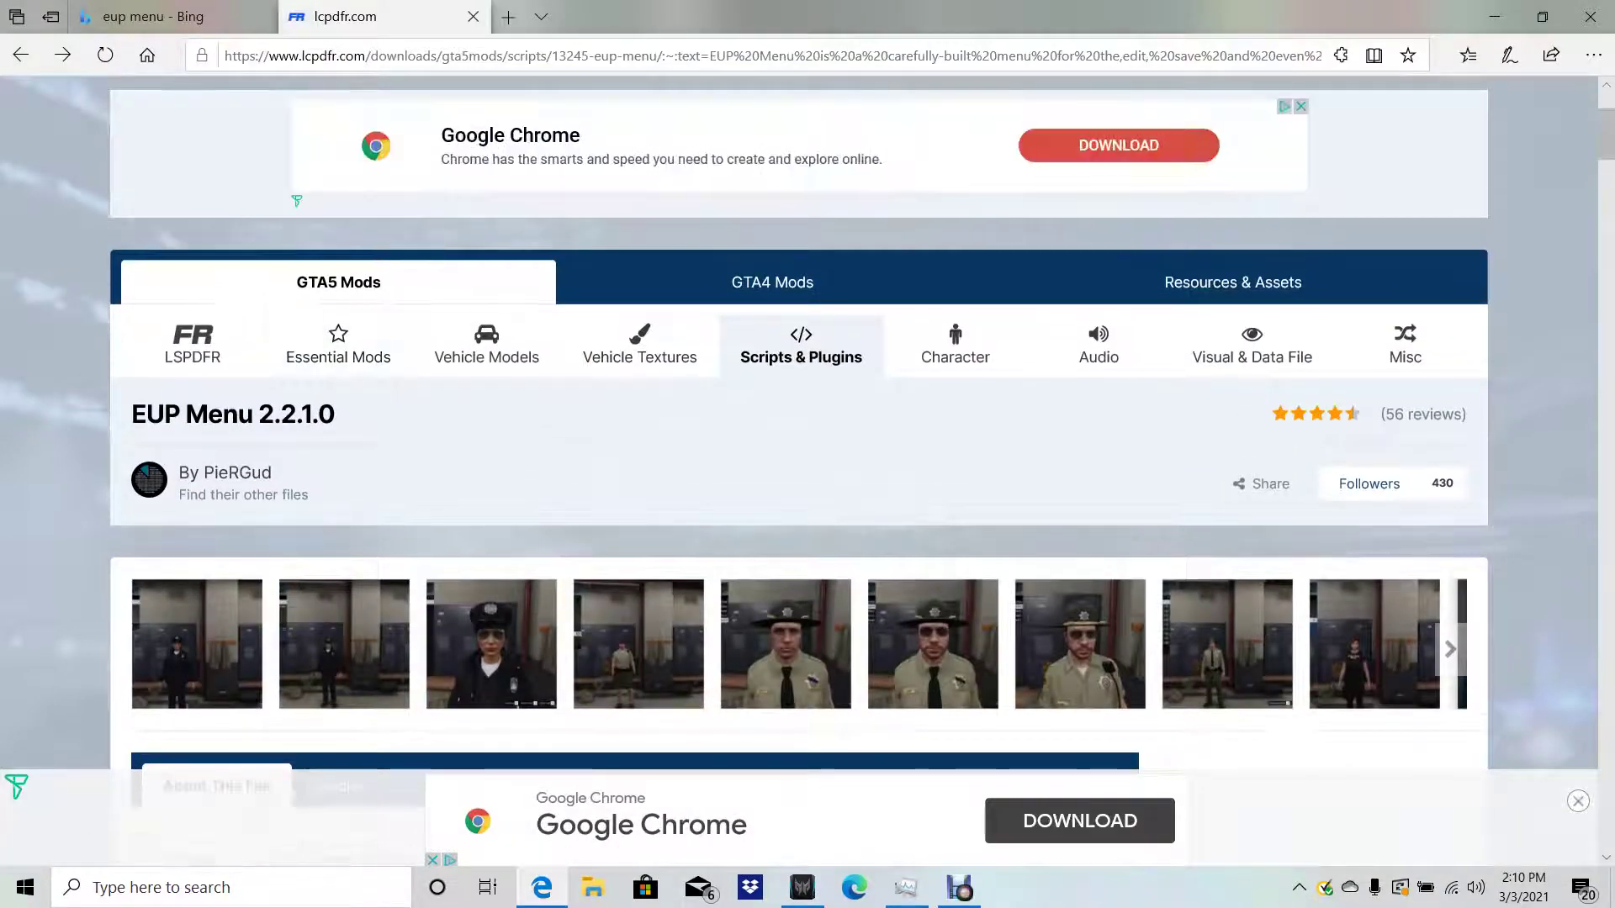
Review the EUP Menu page's description, requirements, installation instructions and upgrade note
scroll(807, 471, "down", 20)
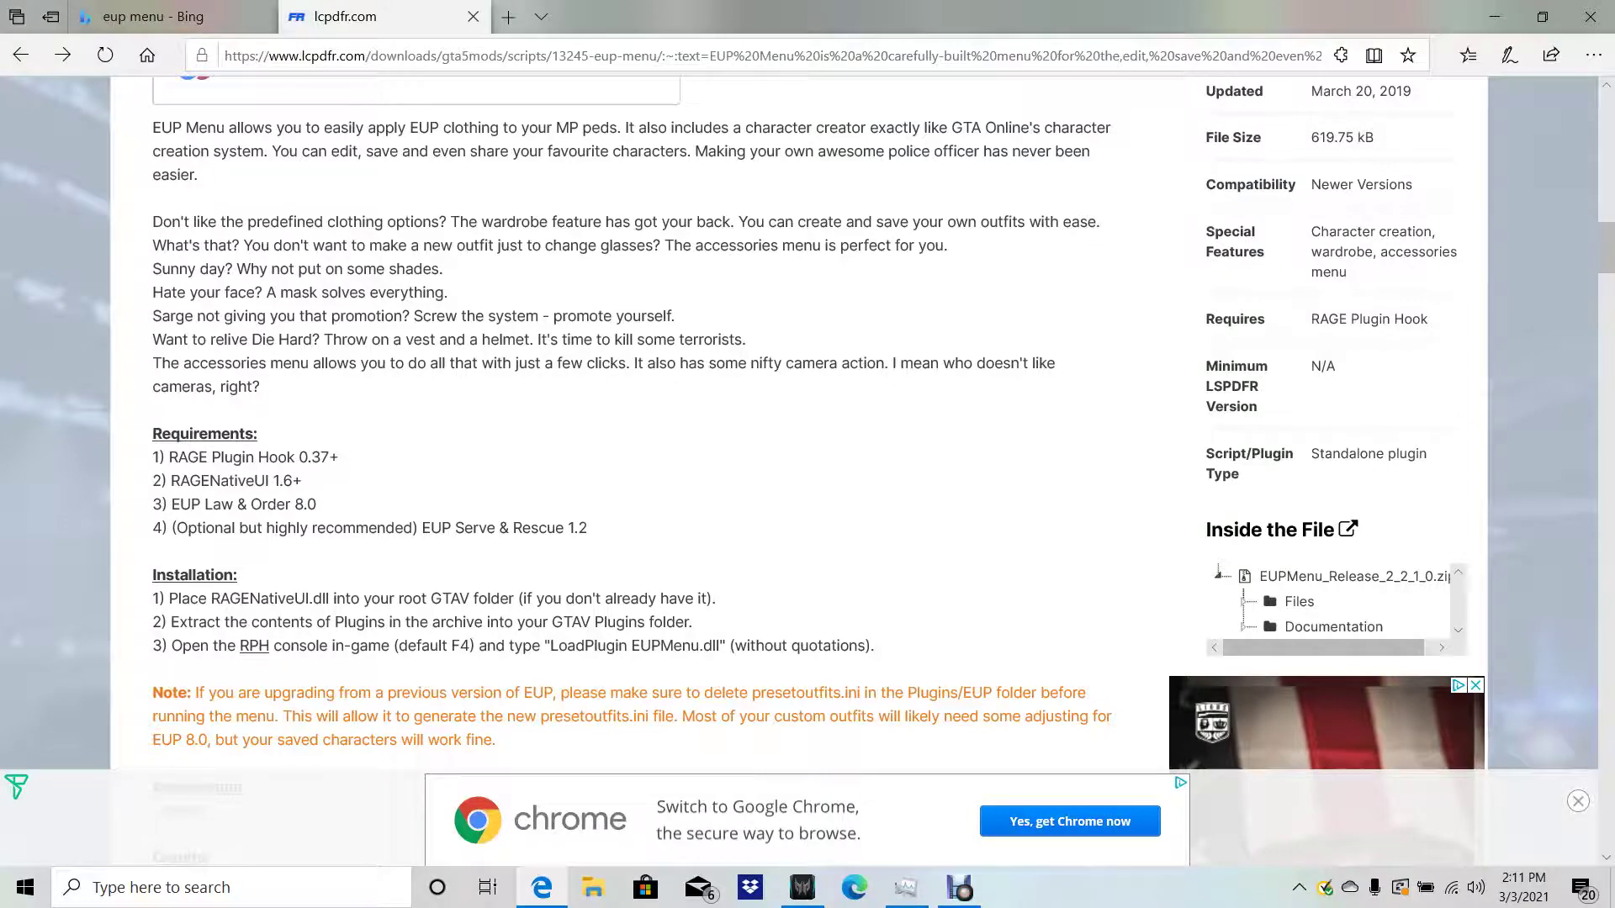
scroll(799, 463, "up", 10)
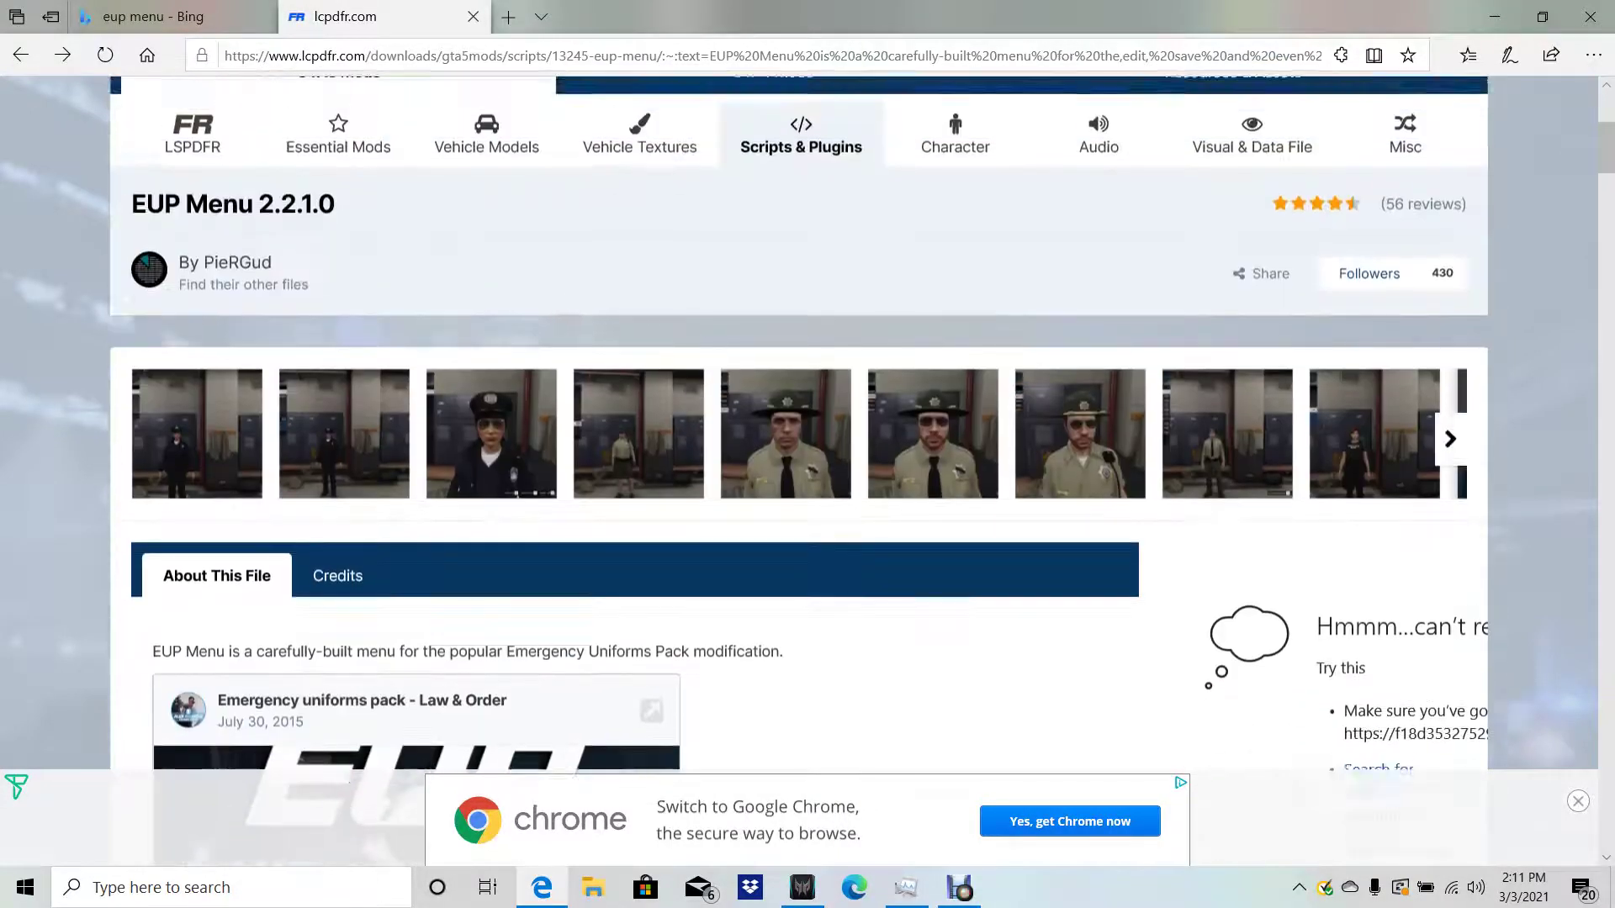
scroll(807, 471, "down", 15)
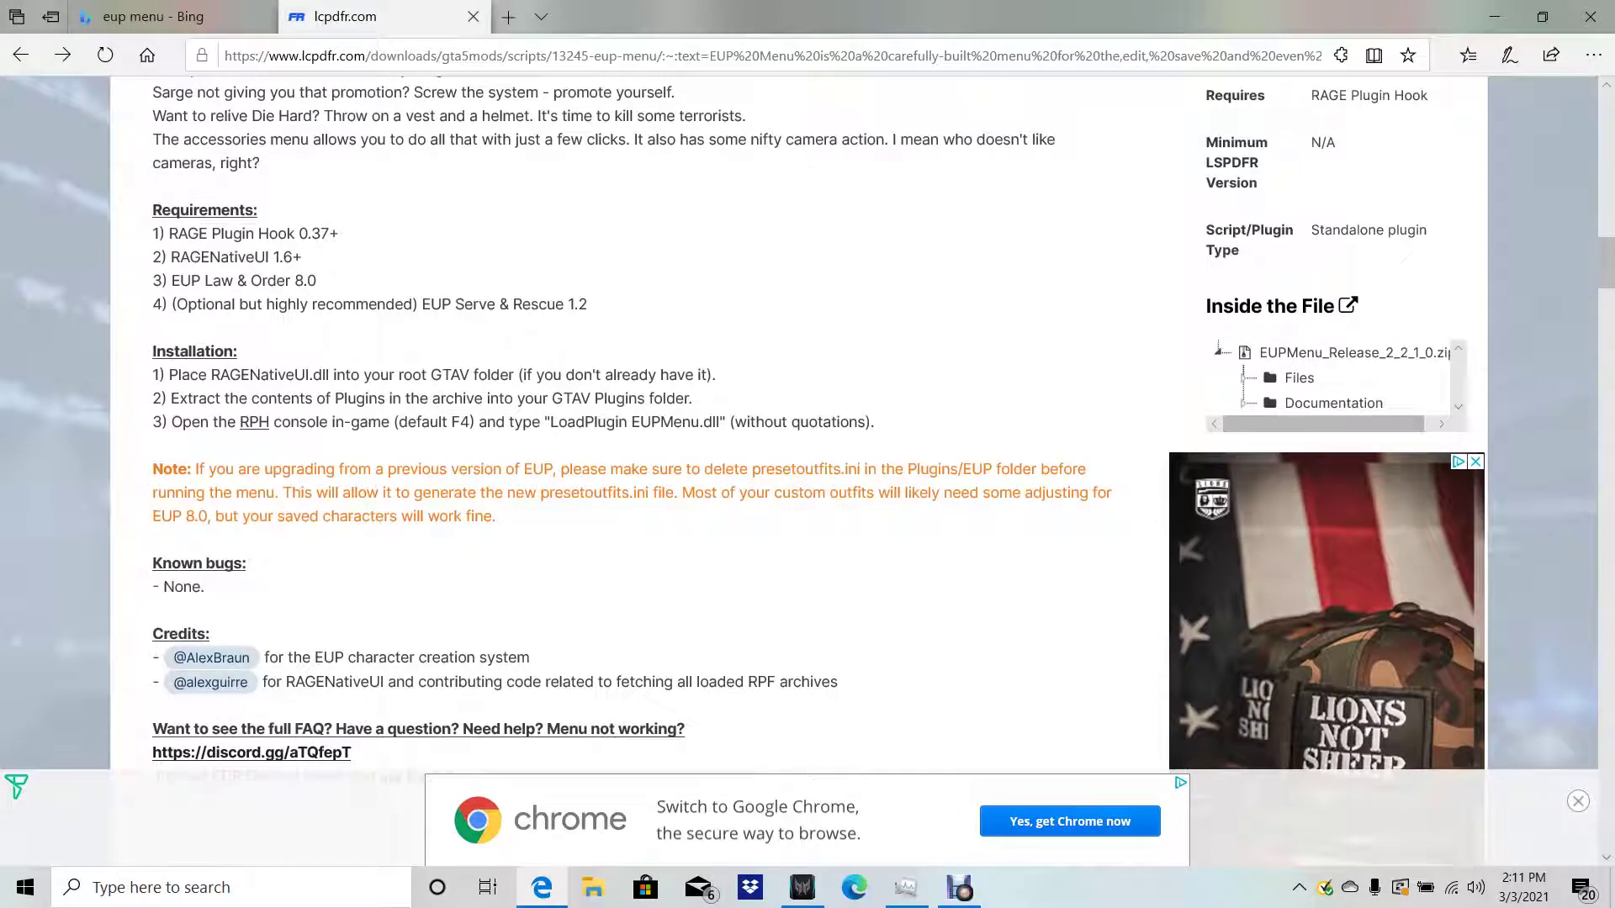
scroll(799, 421, "up", 1)
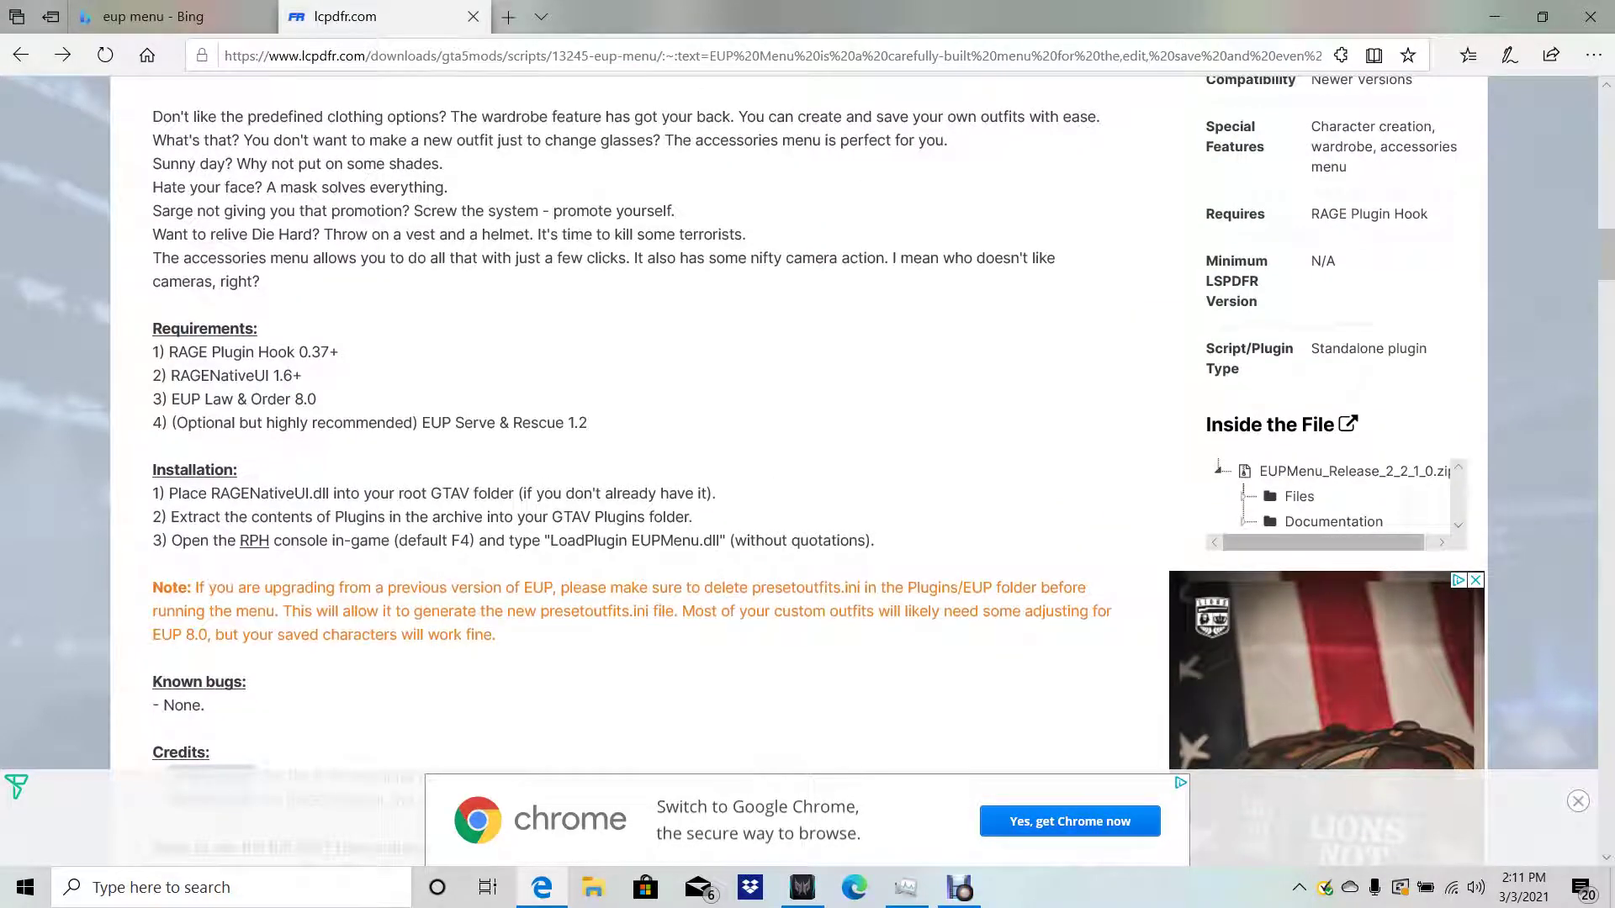
scroll(630, 421, "up", 12)
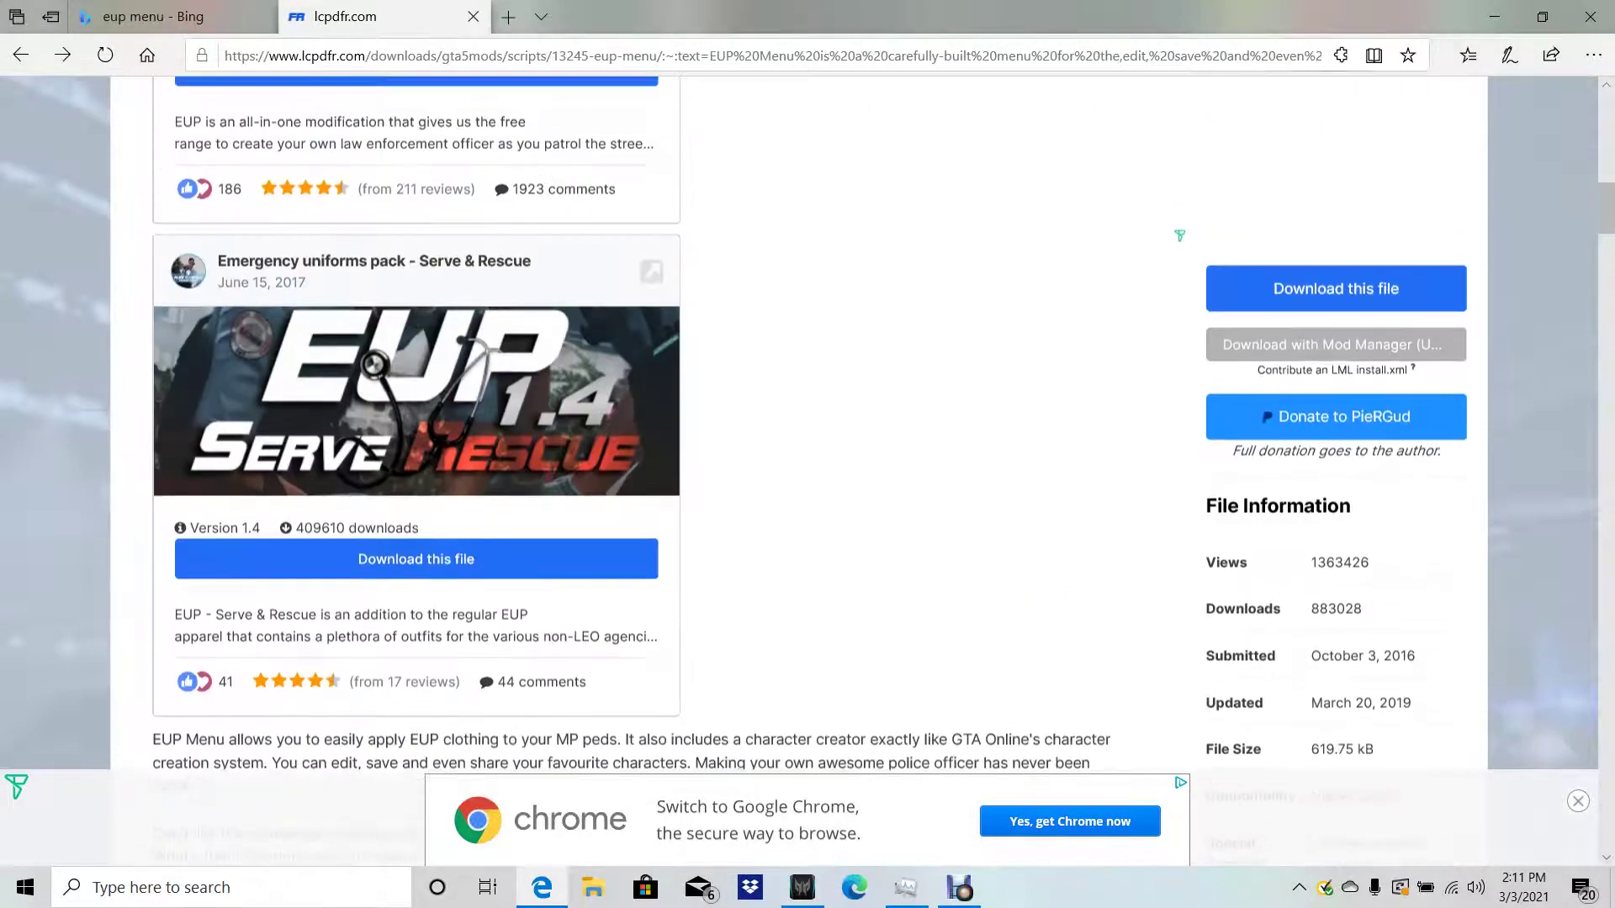
scroll(630, 421, "down", 13)
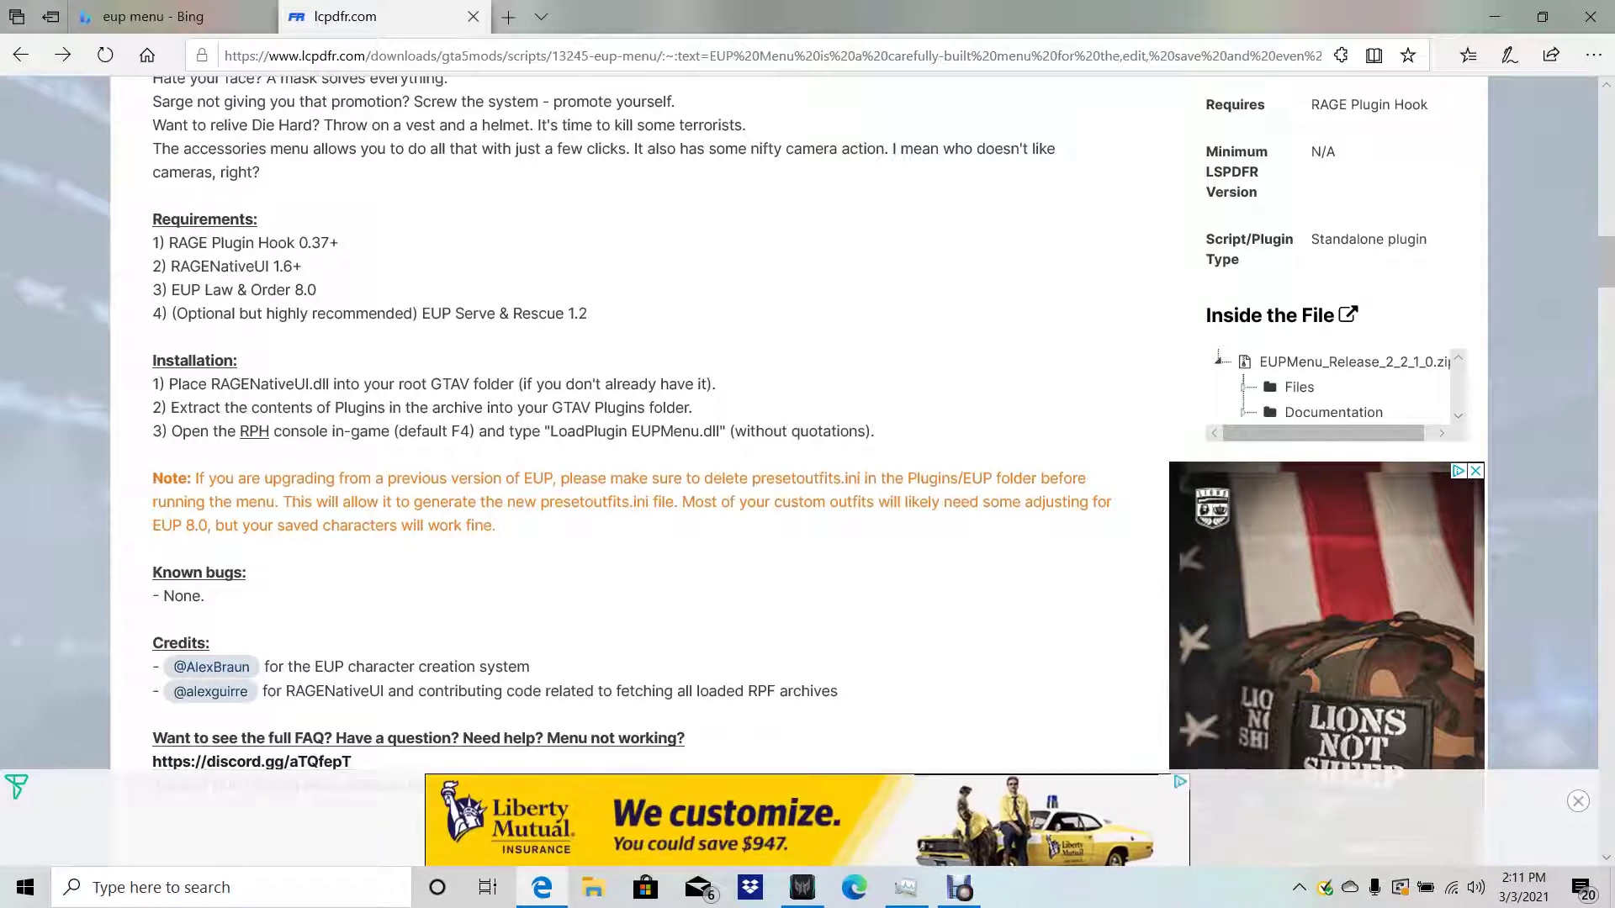
scroll(639, 420, "up", 2)
scroll(639, 420, "down", 3)
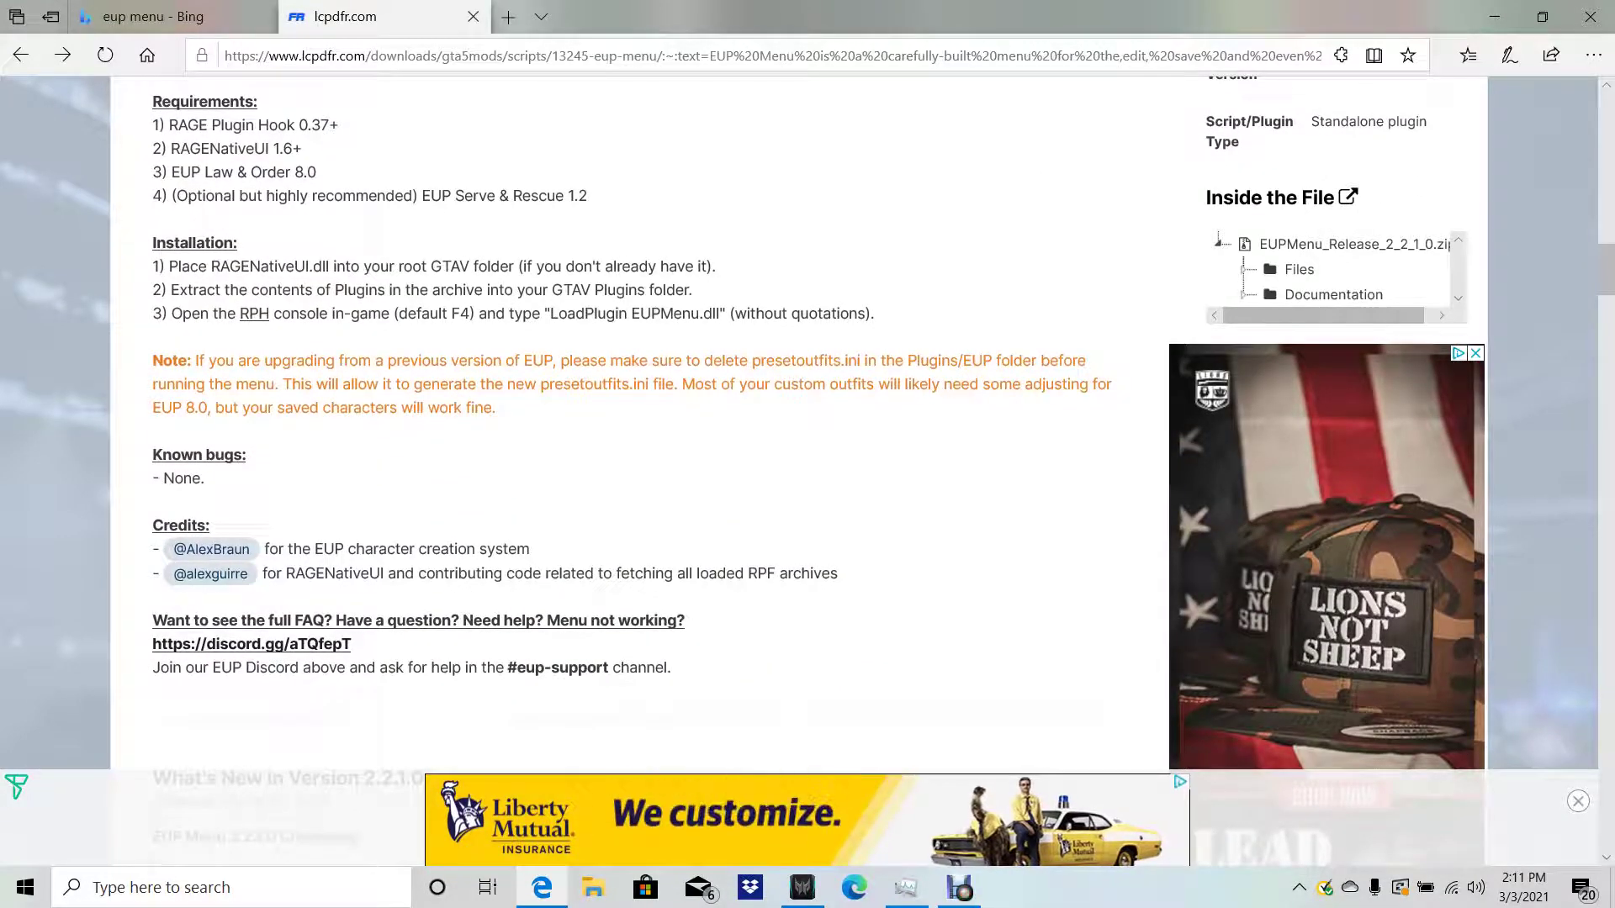
scroll(1269, 281, "up", 2)
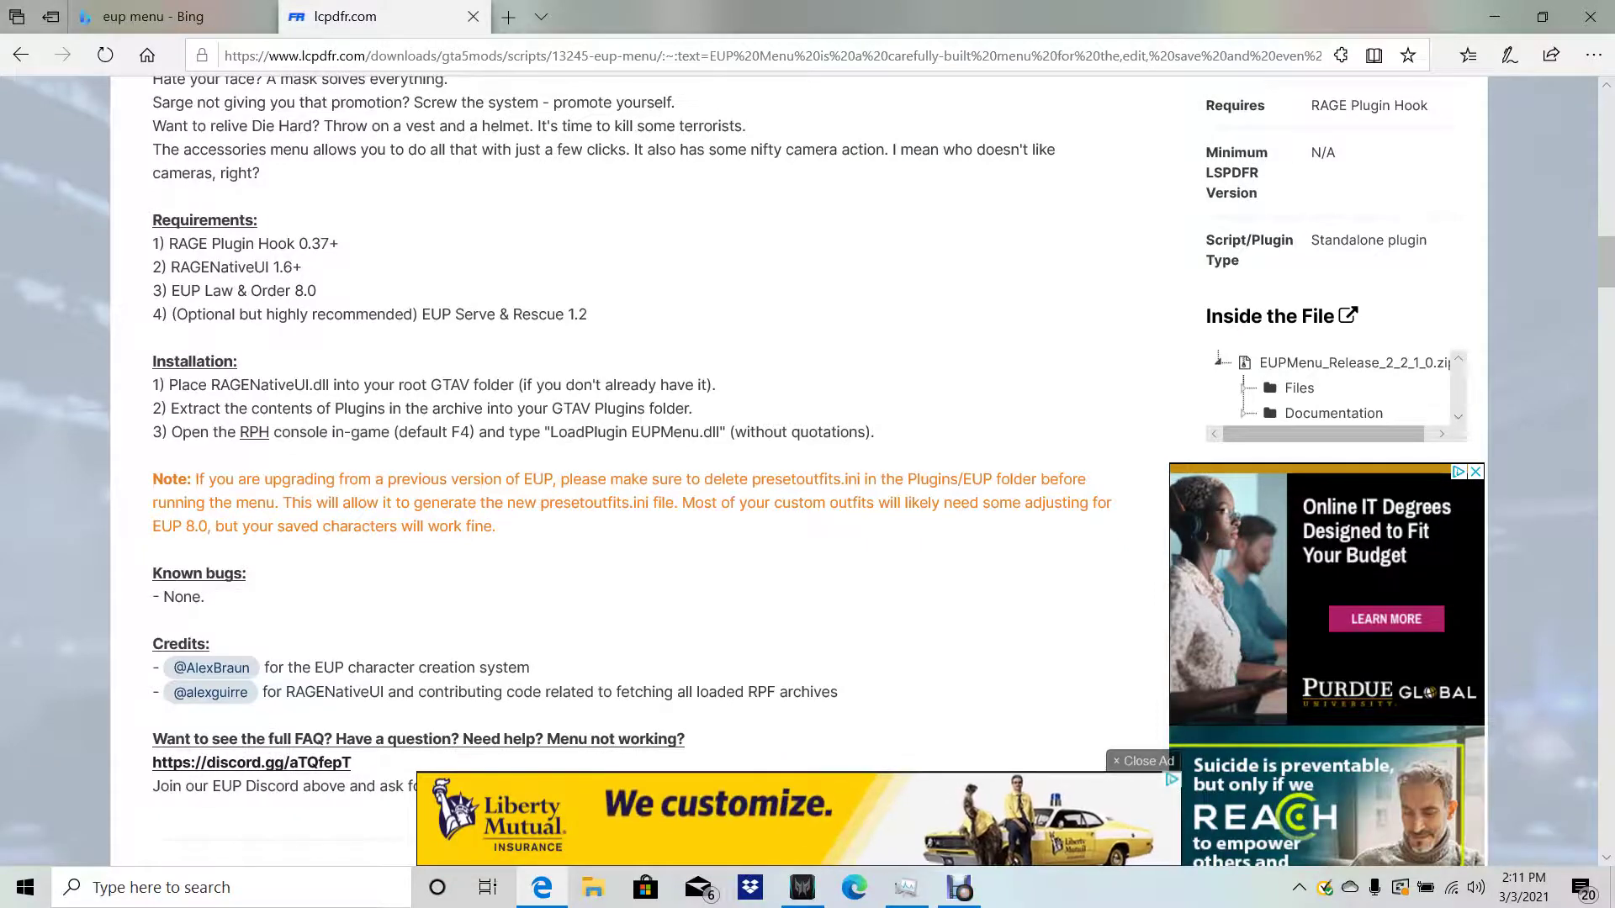
Open the Emergency uniforms pack - Law & Order file page from its download card on the EUP Menu page
scroll(799, 471, "up", 10)
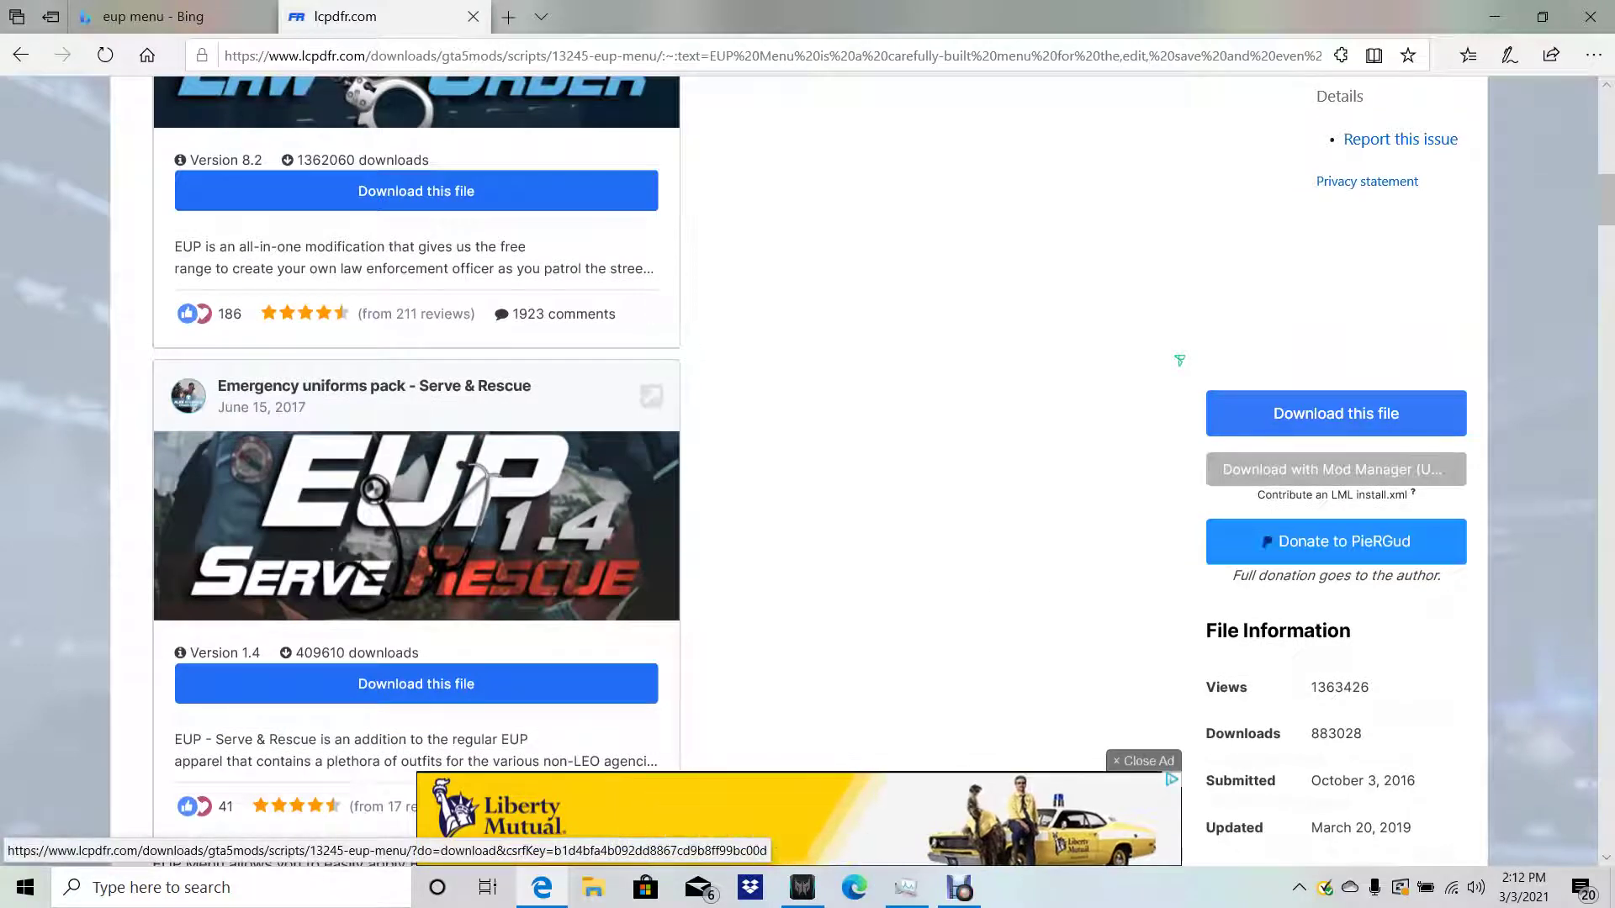
scroll(799, 471, "up", 5)
scroll(799, 471, "up", 3)
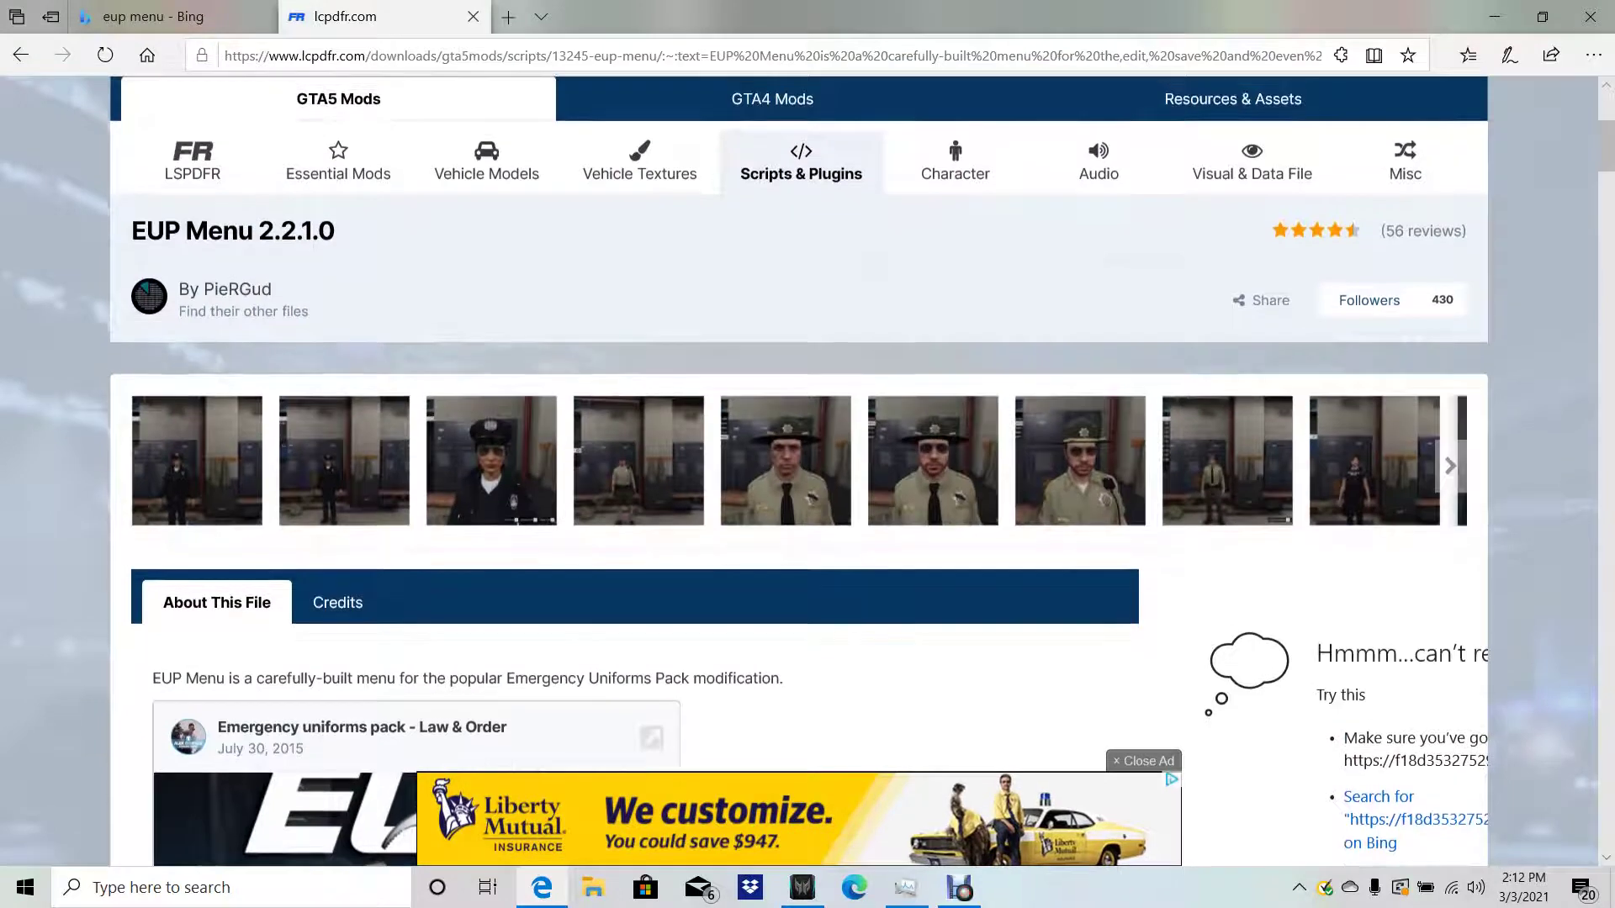
scroll(799, 471, "down", 5)
scroll(799, 470, "up", 3)
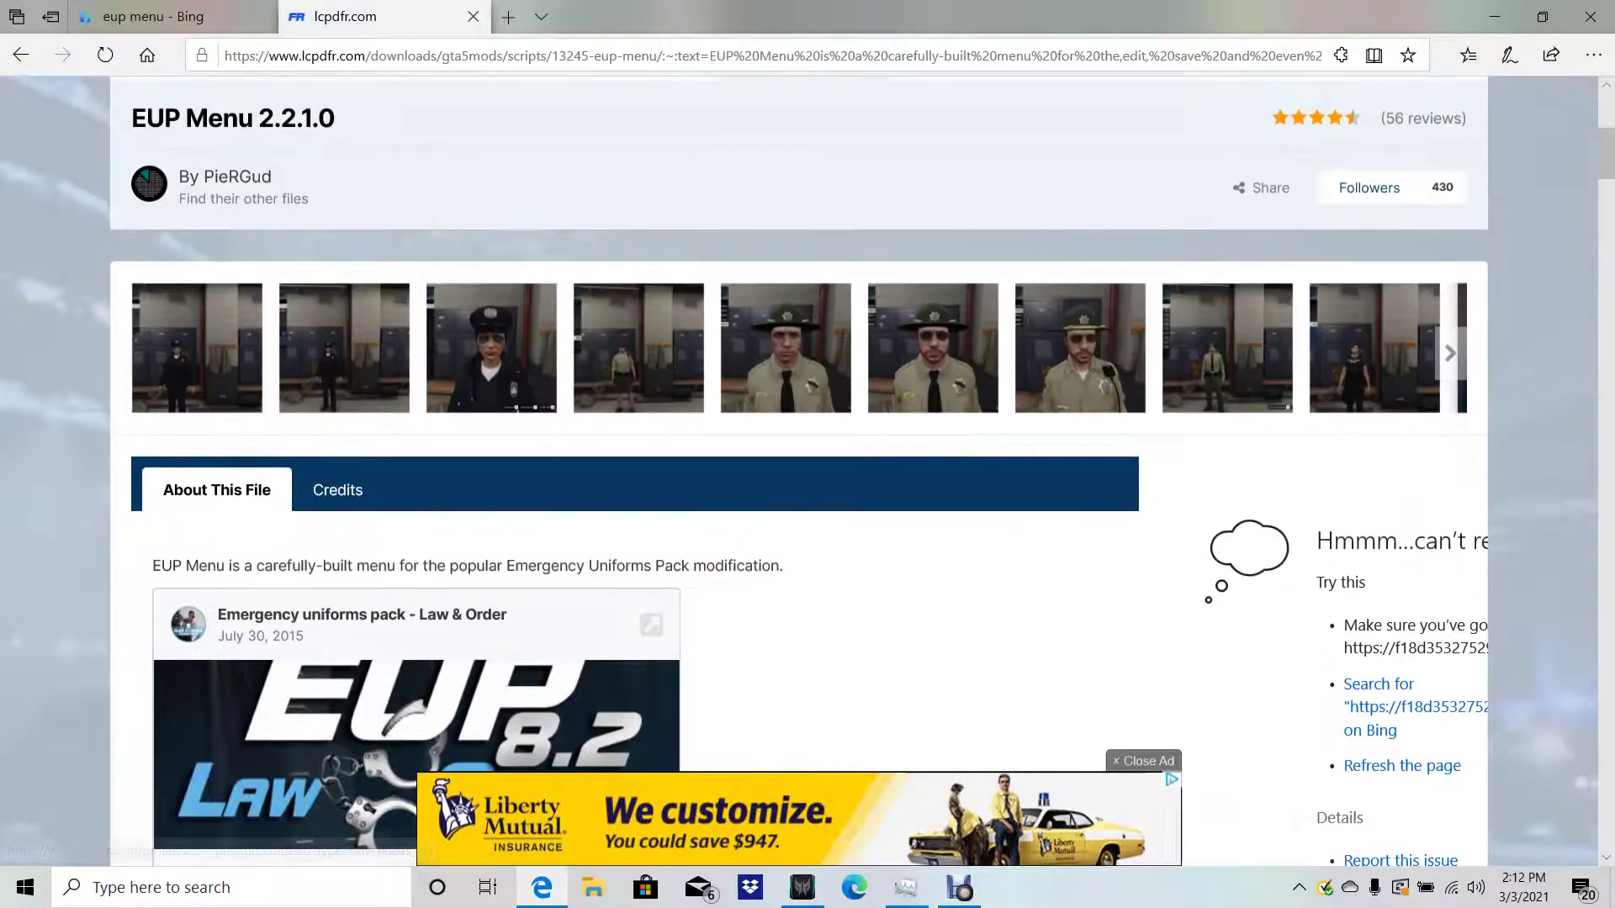
scroll(799, 471, "down", 5)
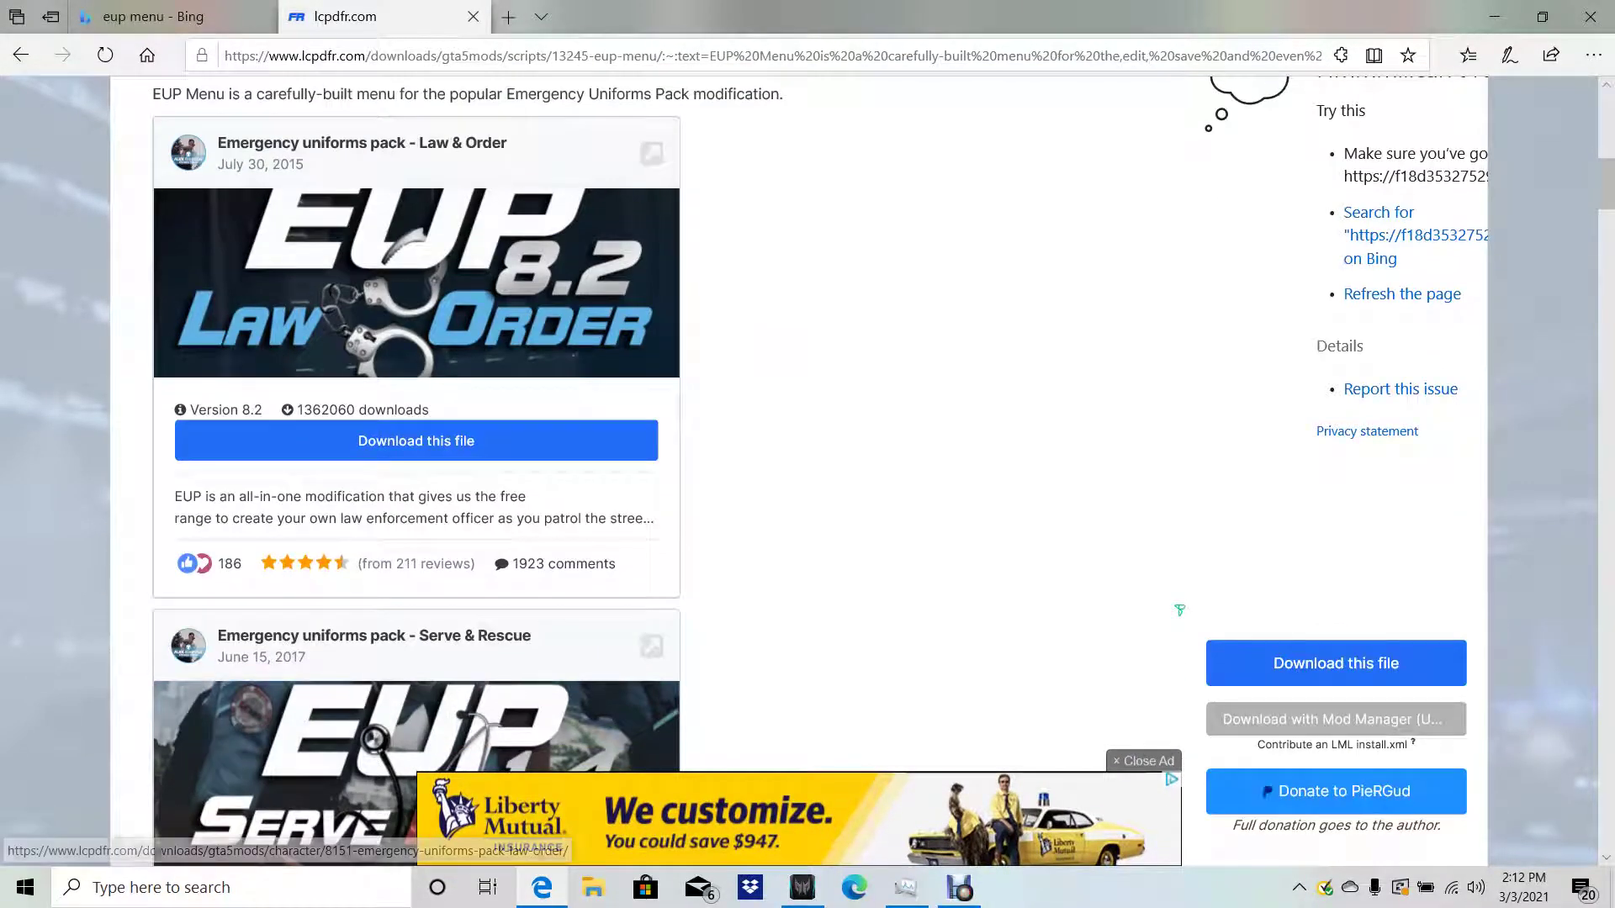
left_click(416, 441)
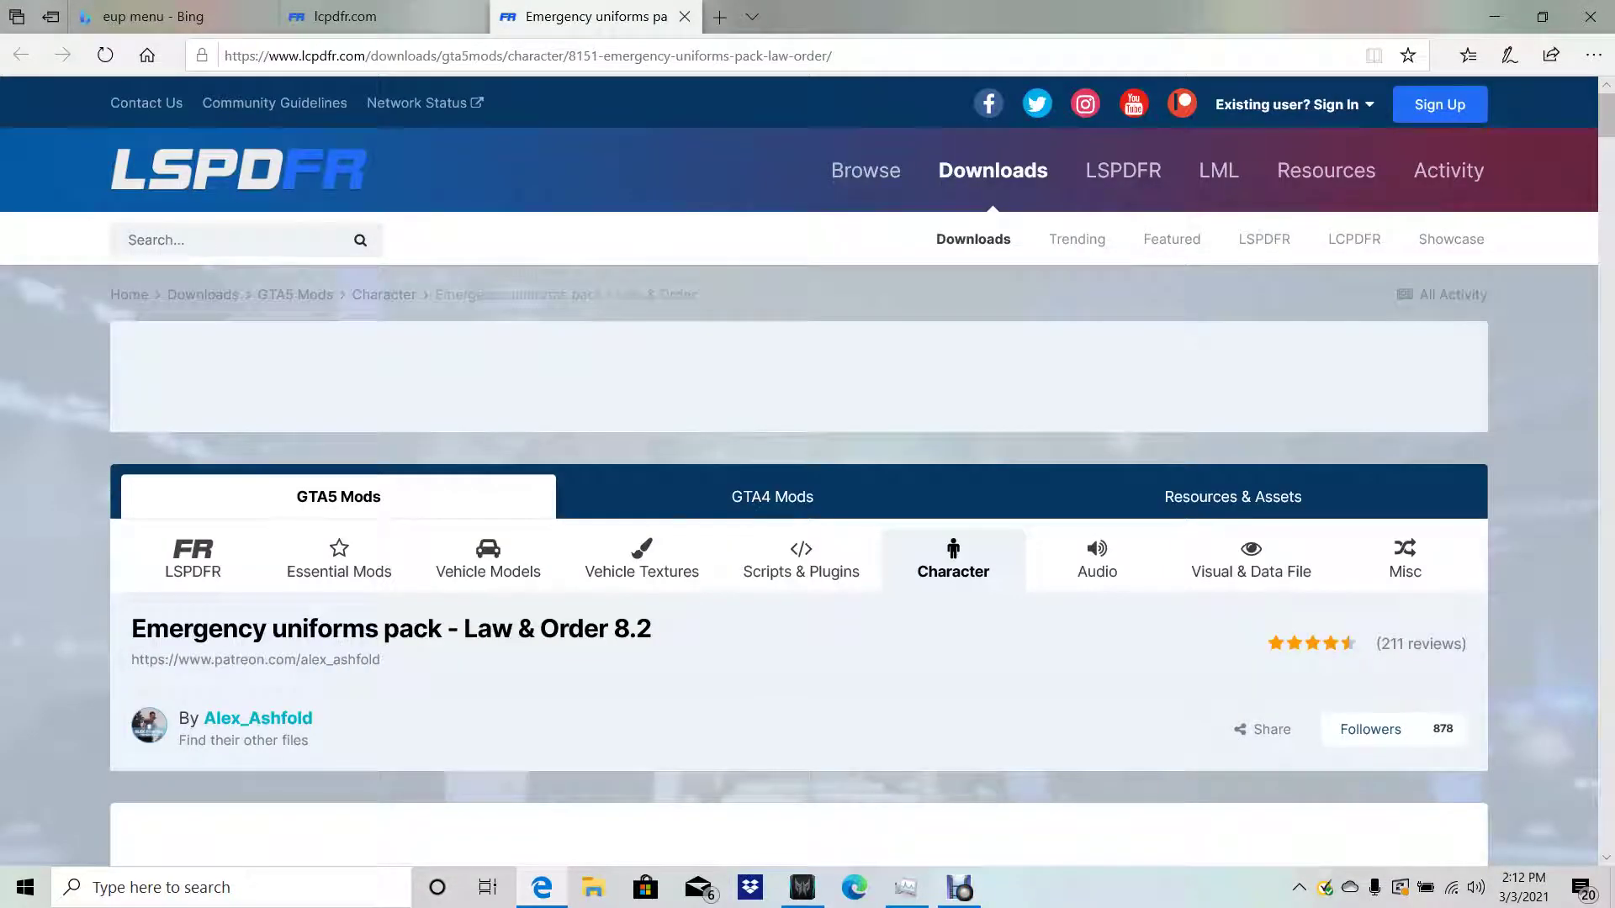
Examine the Law & Order pack's page, including its description, download options and add-ons section
scroll(974, 183, "down", 15)
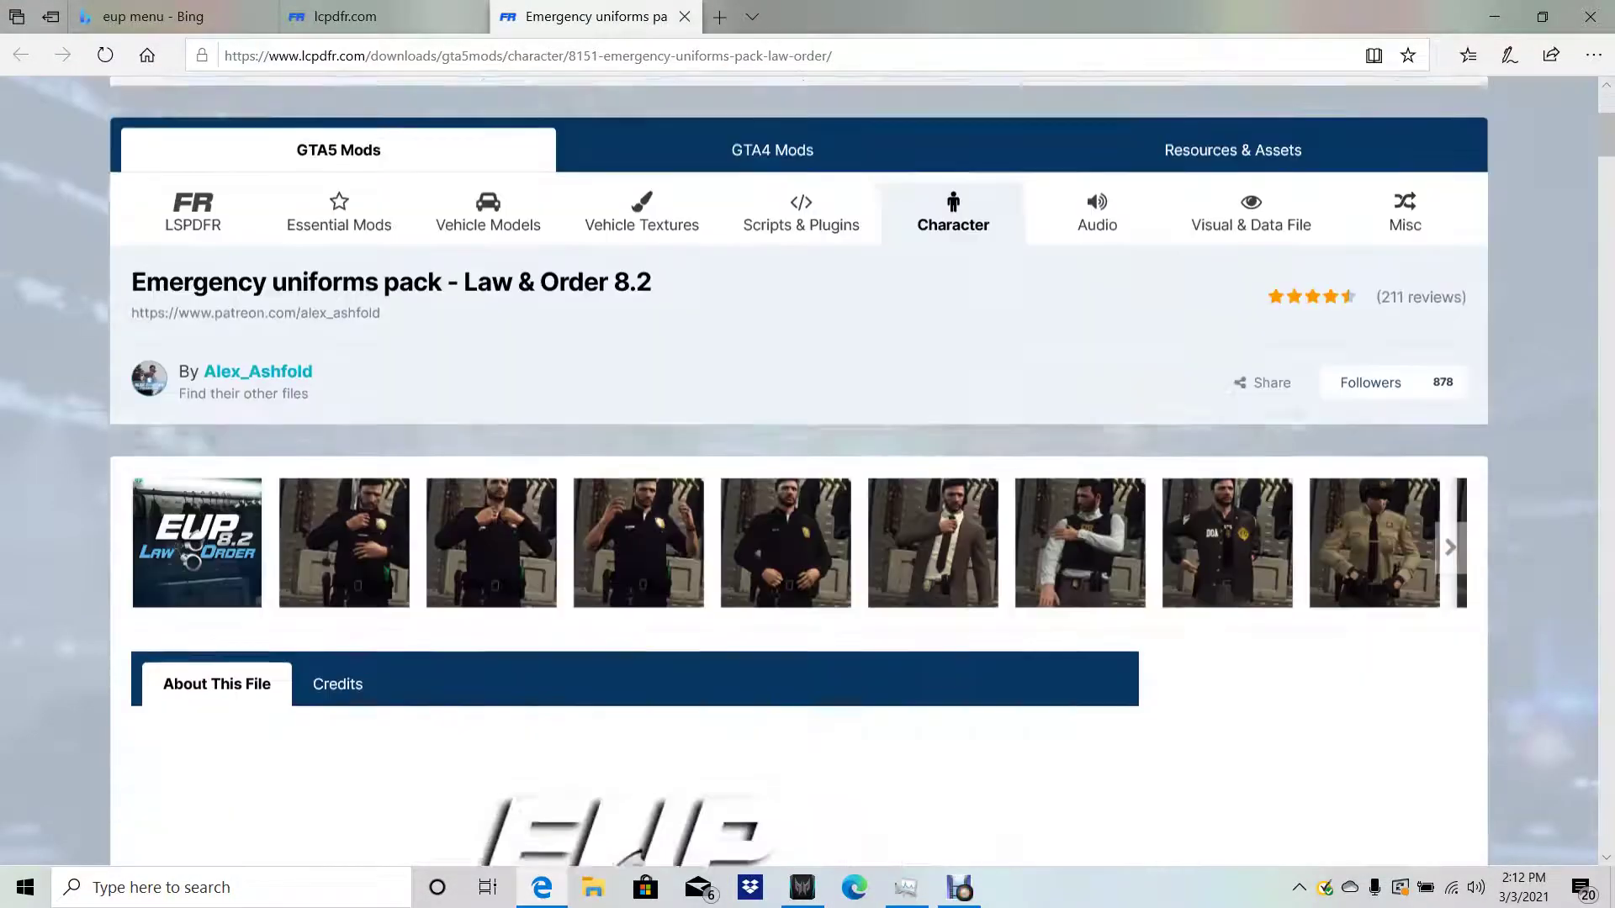
scroll(630, 420, "up", 5)
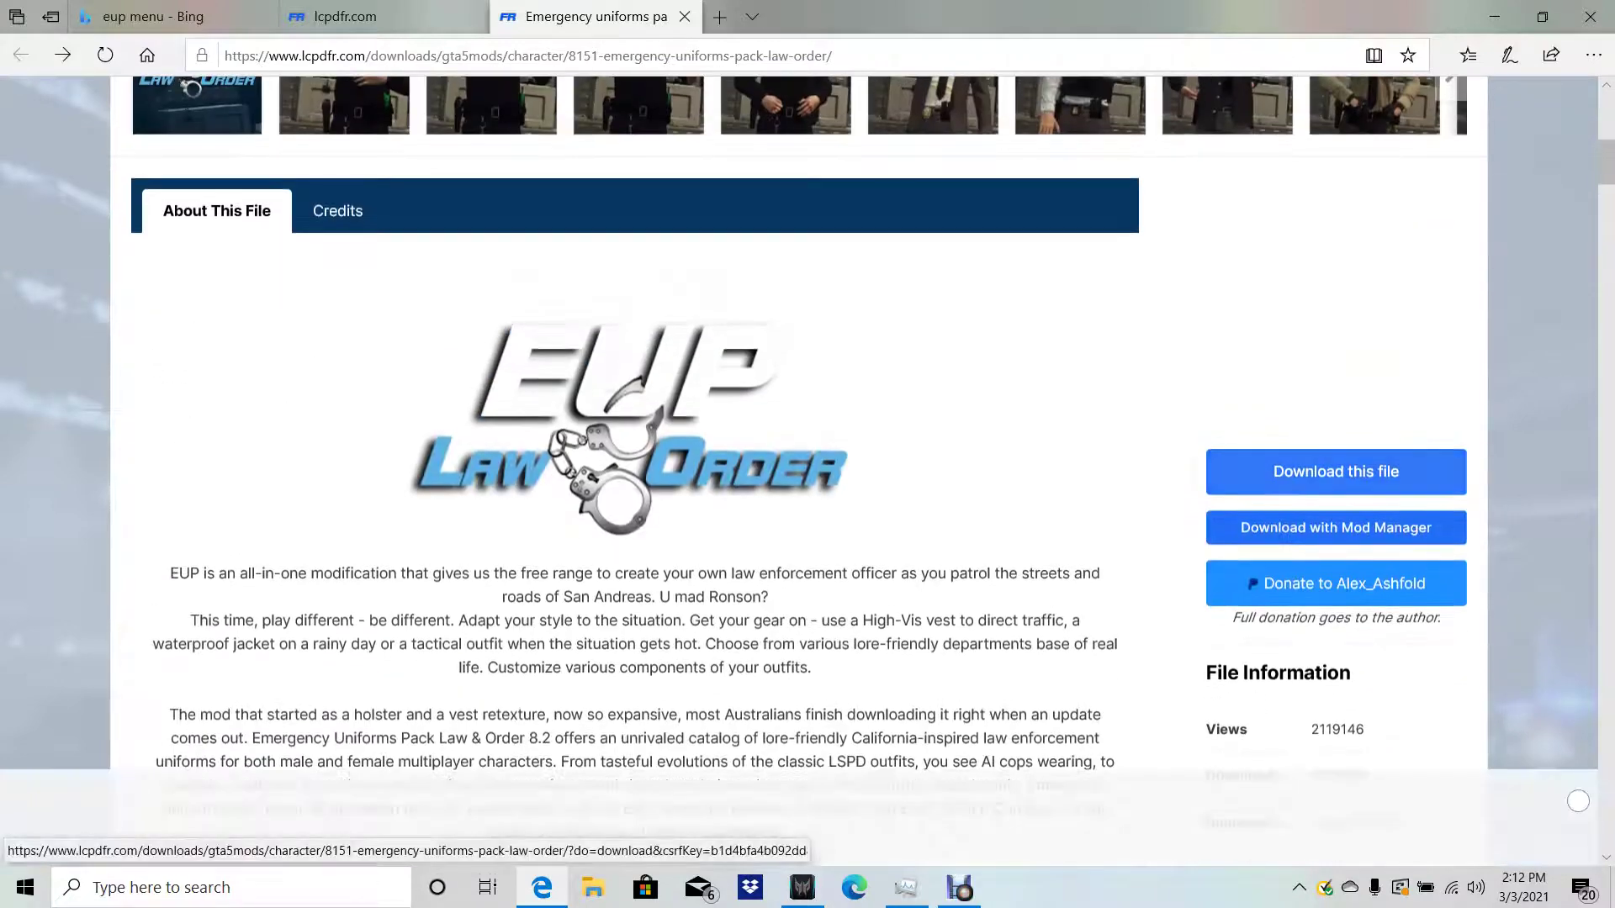
scroll(631, 420, "down", 15)
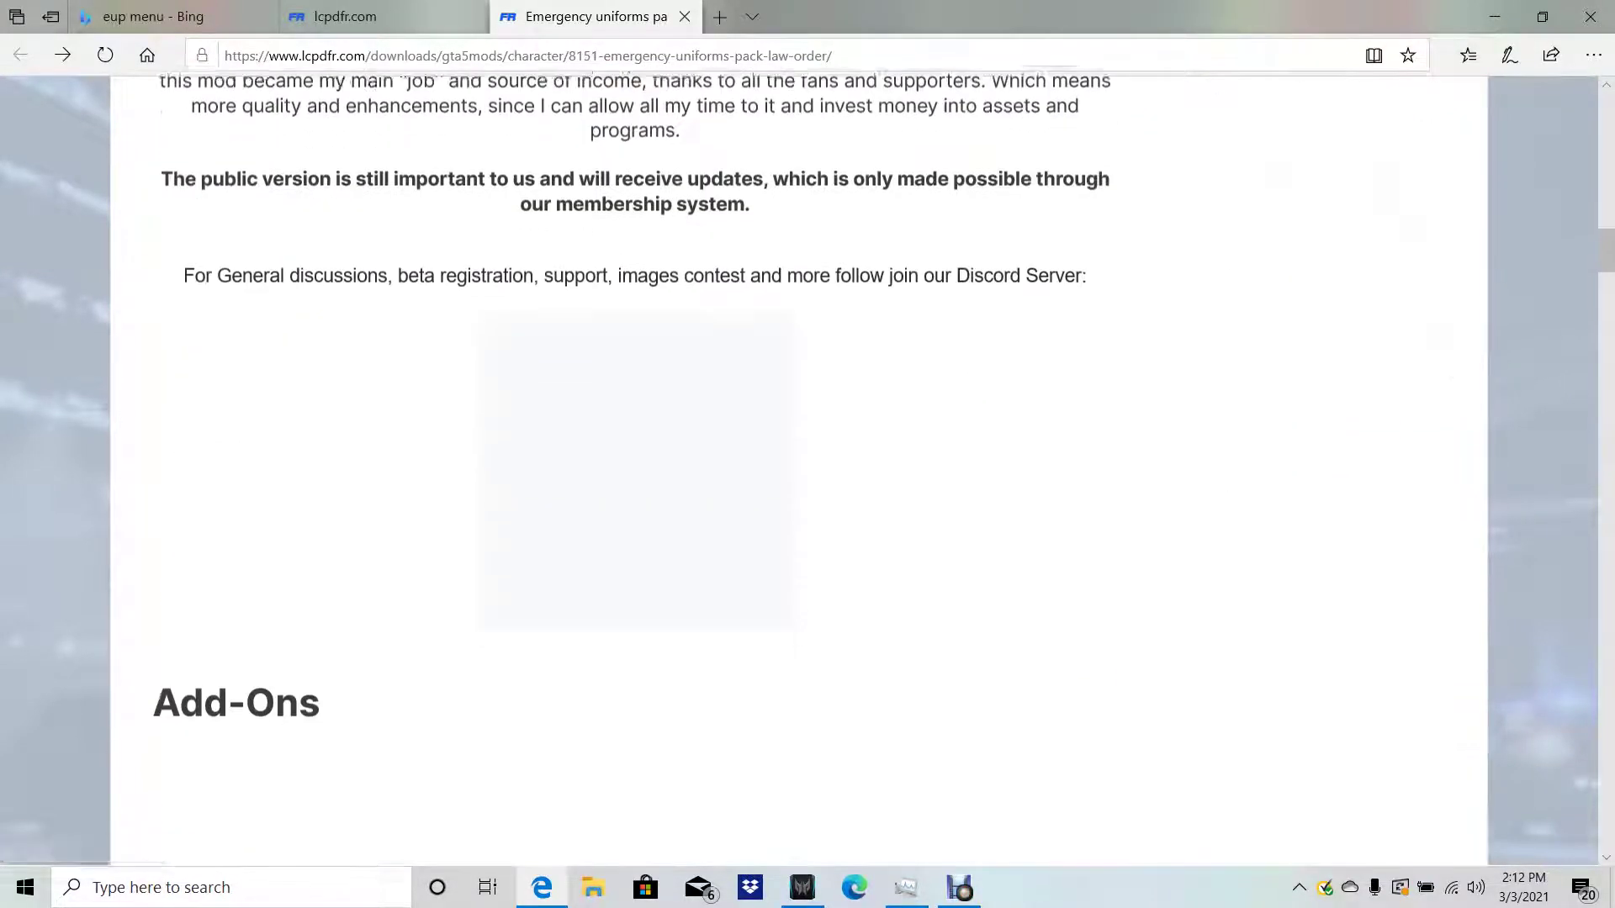
scroll(631, 420, "down", 5)
scroll(630, 420, "up", 6)
scroll(631, 420, "up", 11)
scroll(631, 420, "down", 12)
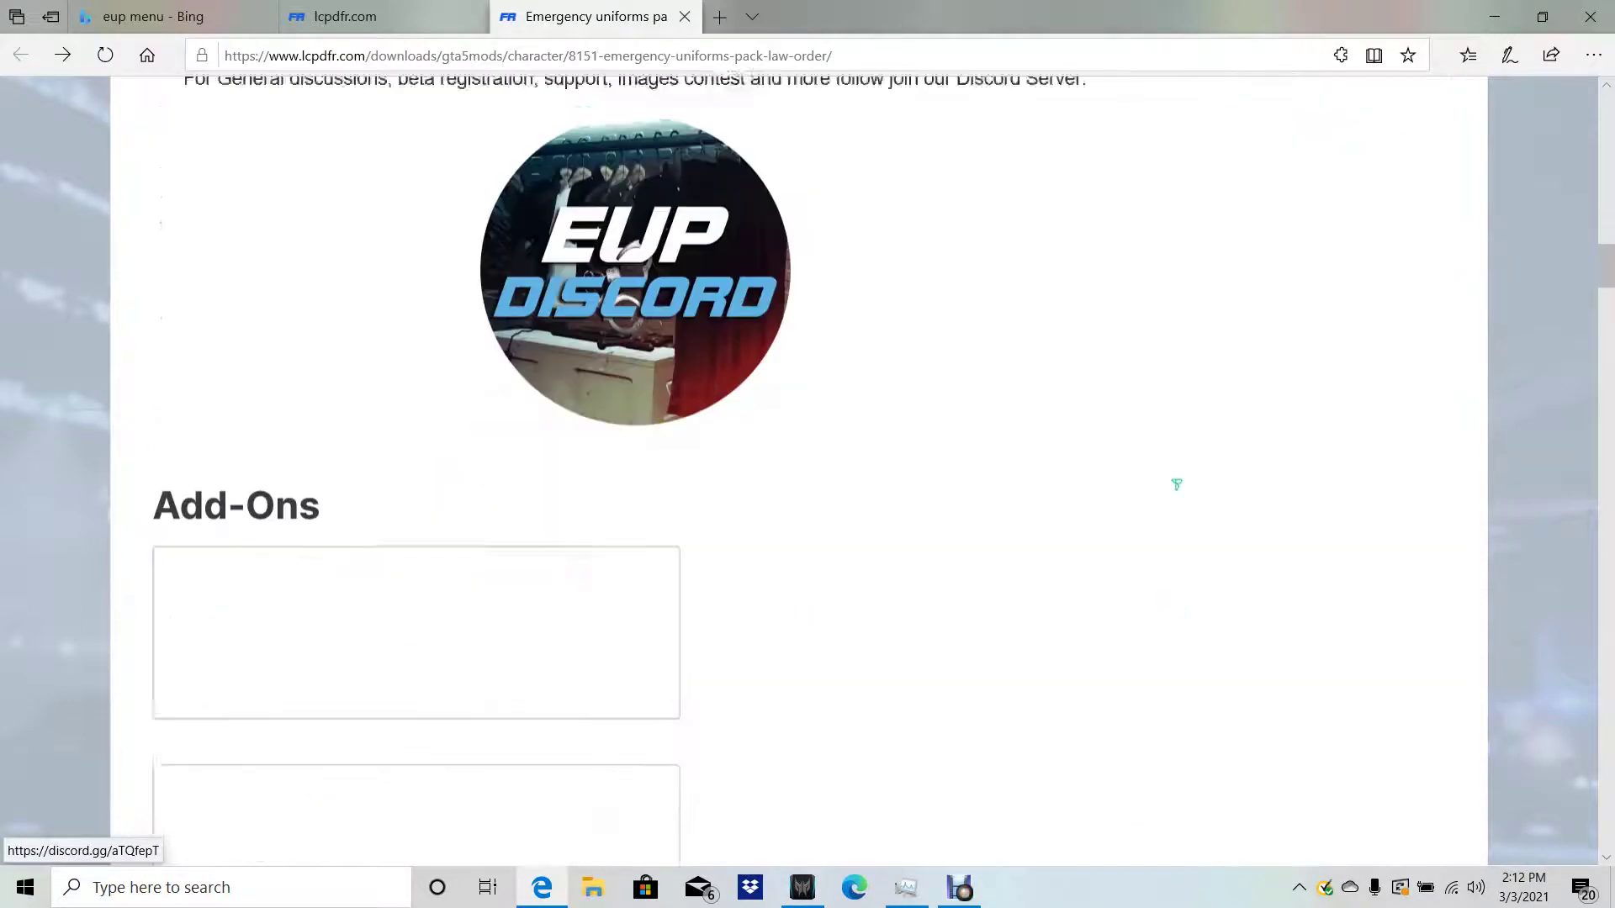
scroll(1177, 647, "up", 20)
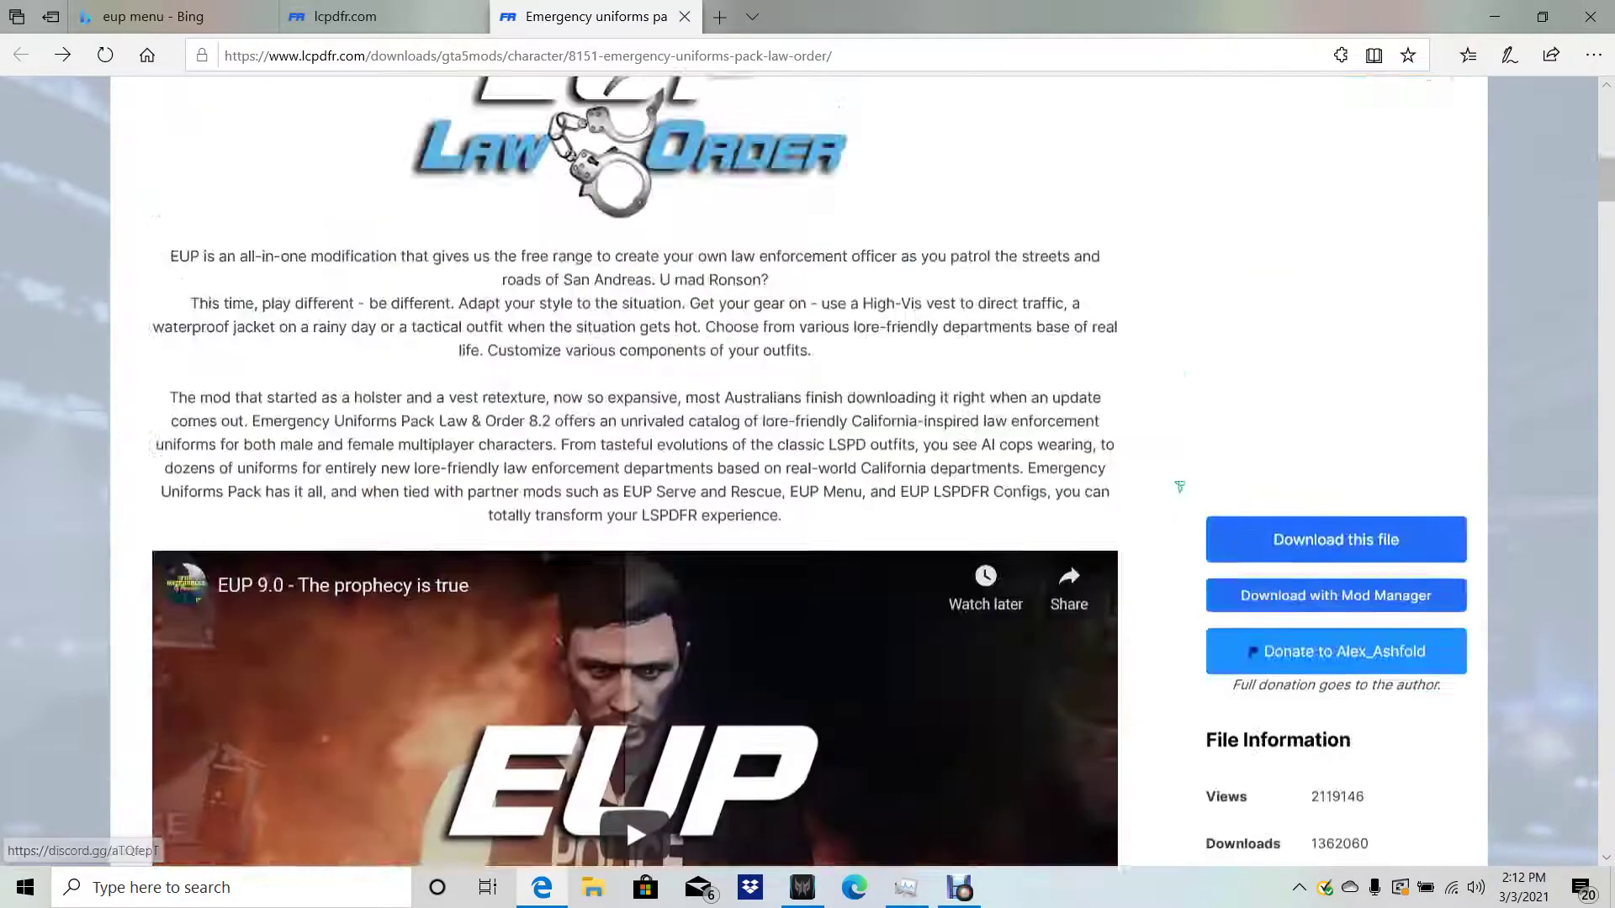
scroll(1179, 826, "down", 10)
scroll(1179, 826, "down", 8)
scroll(424, 208, "up", 15)
Return to the EUP Menu page and open the Emergency uniforms pack - Serve & Rescue file page from its download card
left_click(354, 16)
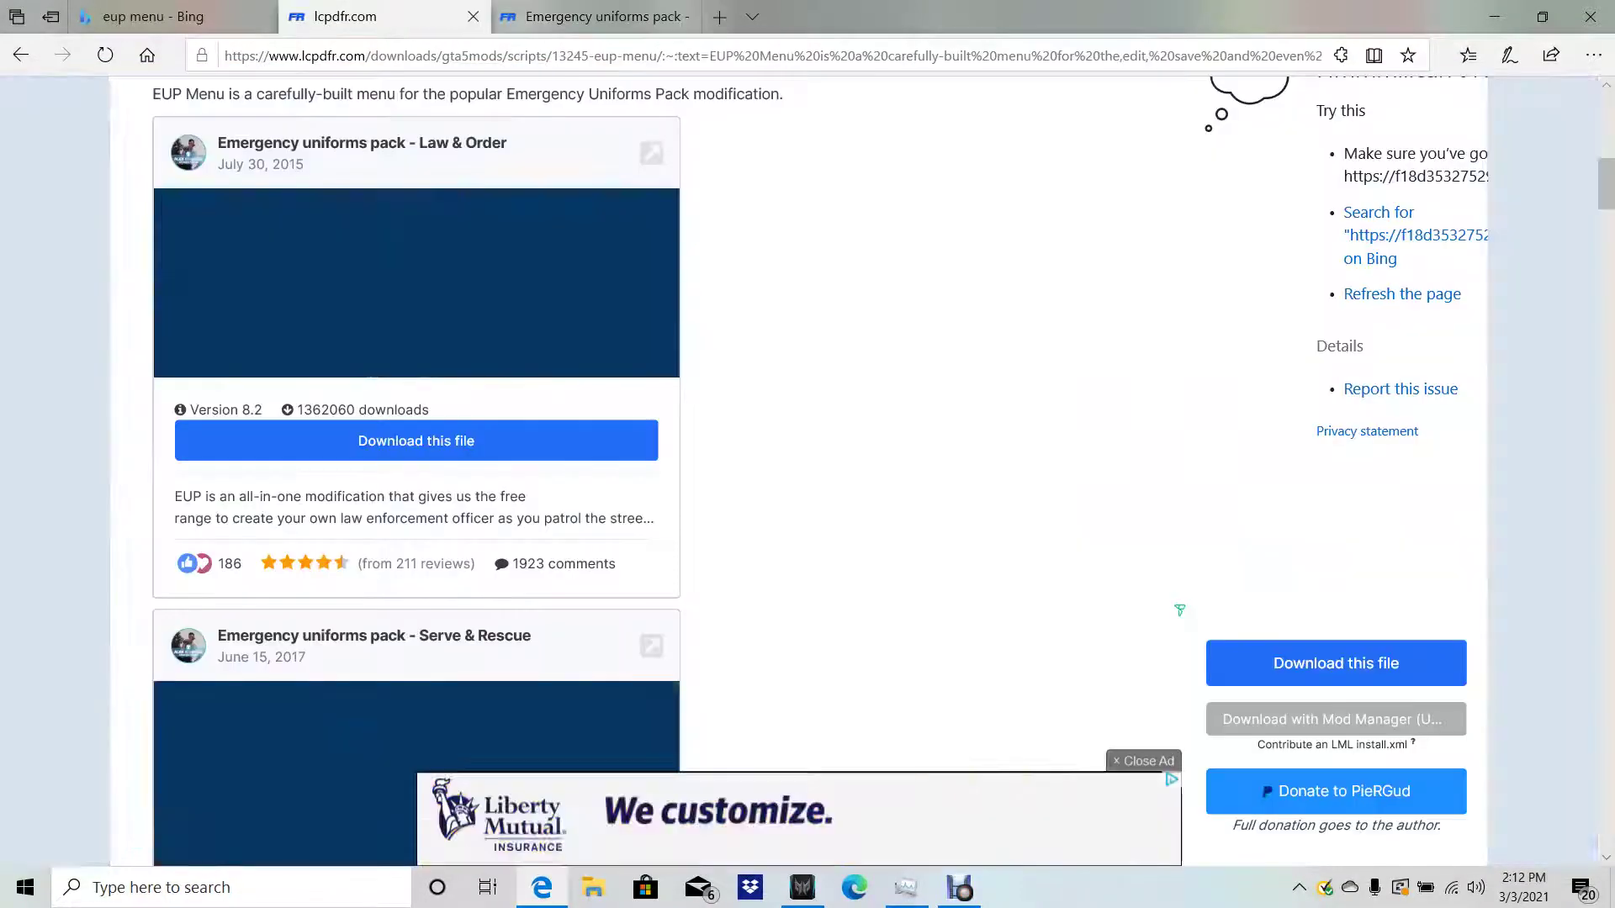
scroll(379, 362, "down", 4)
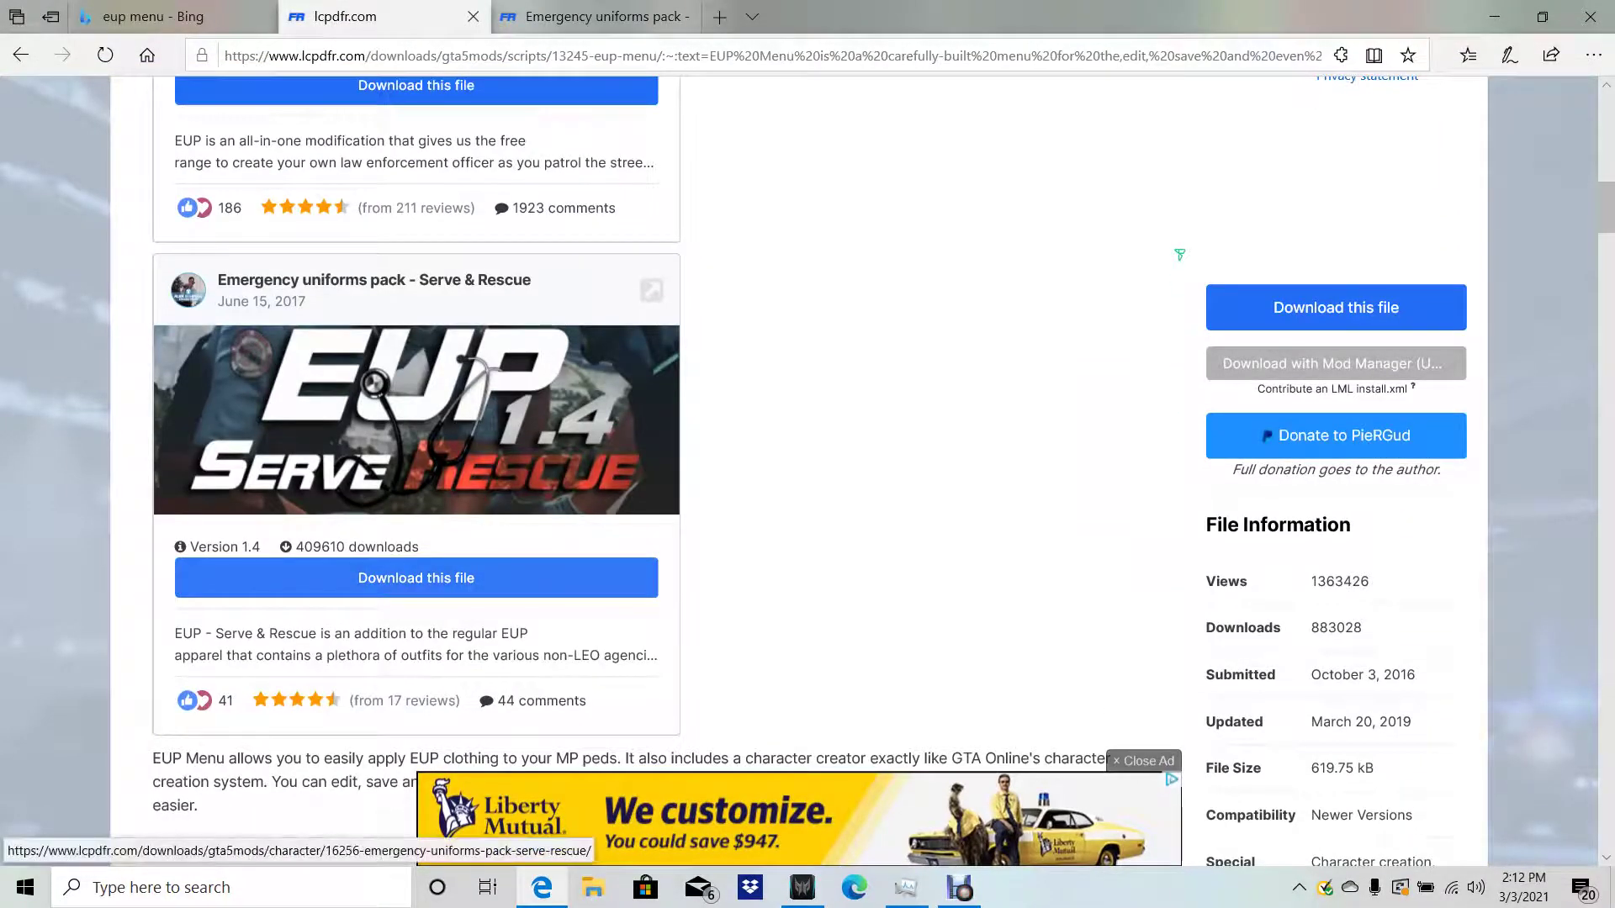
left_click(182, 578)
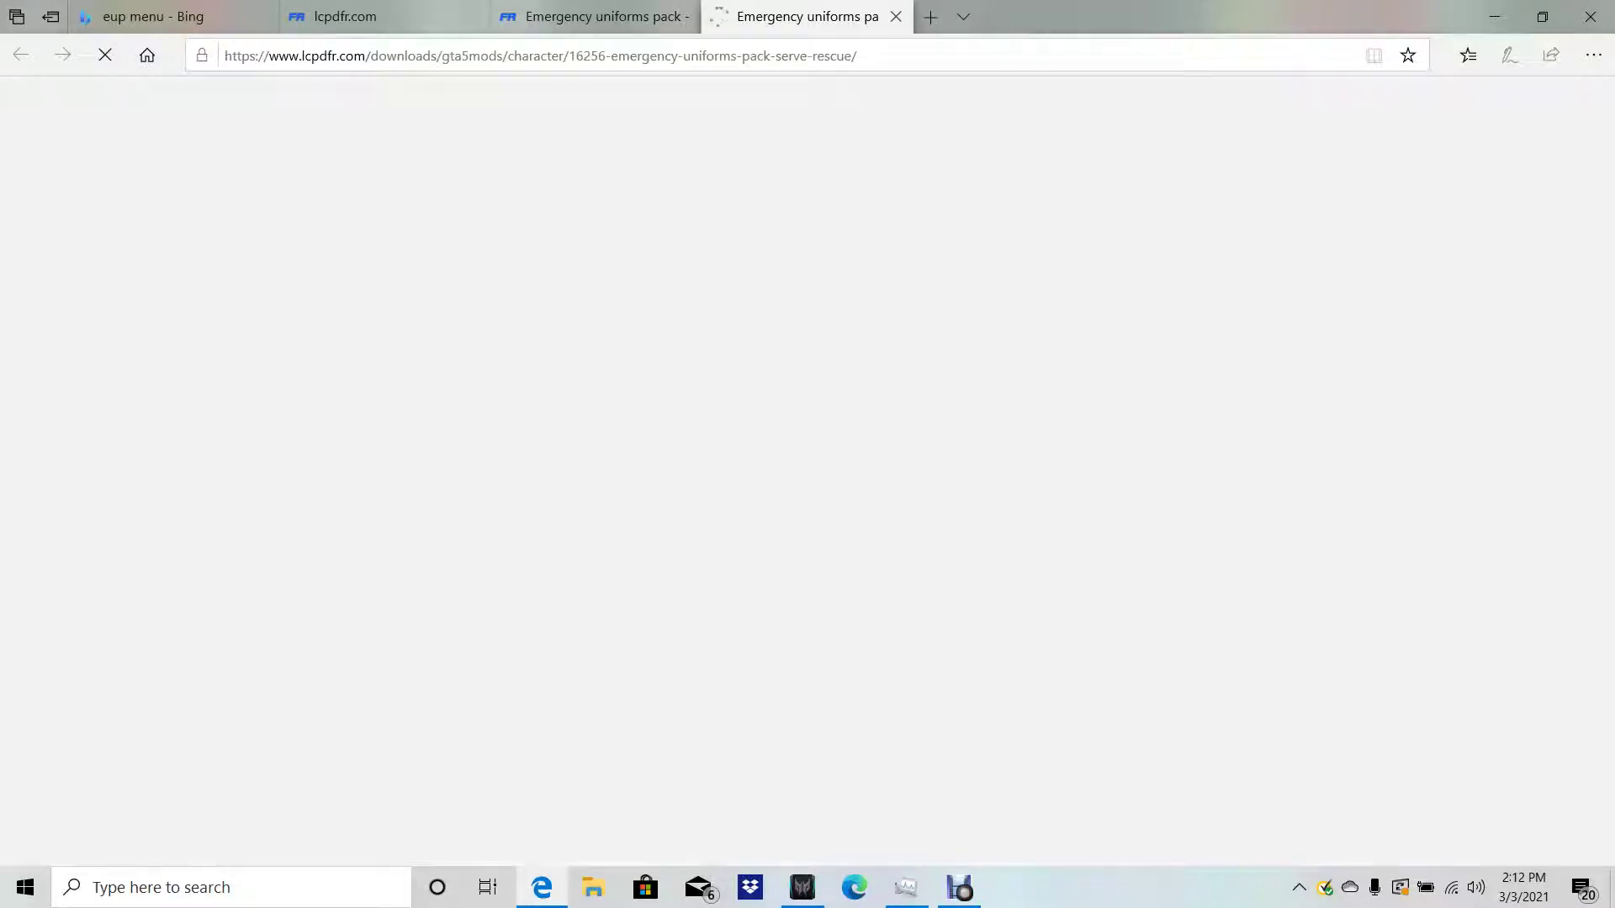
scroll(631, 631, "down", 6)
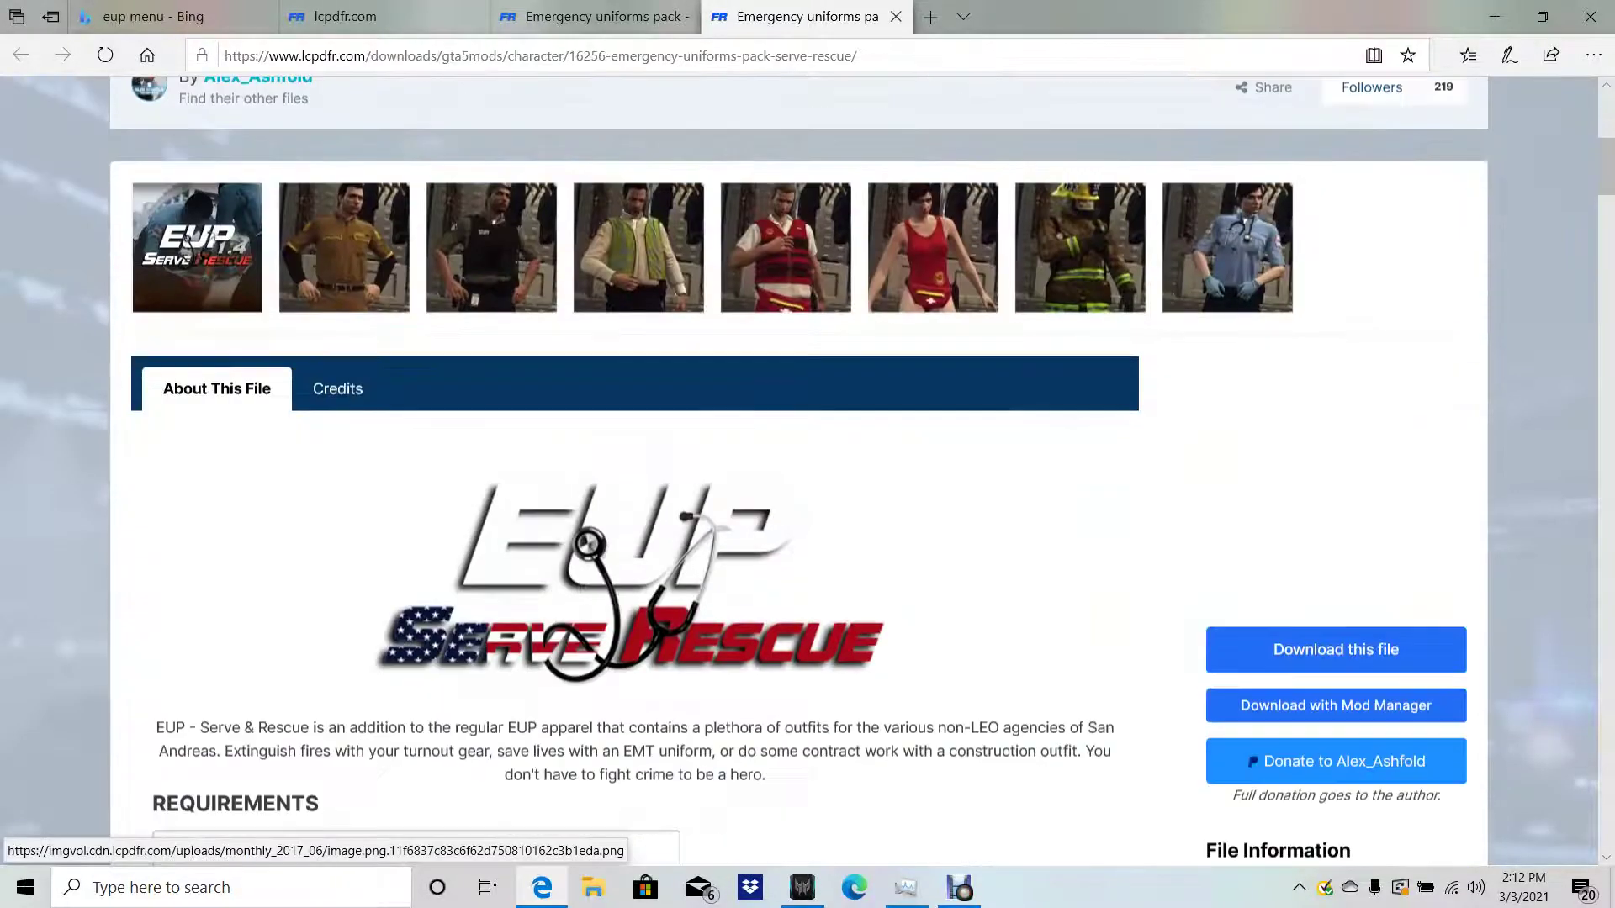
Review the Serve & Rescue pack's page, including its description, requirements, version notes and related downloads
scroll(808, 471, "down", 3)
scroll(807, 471, "up", 3)
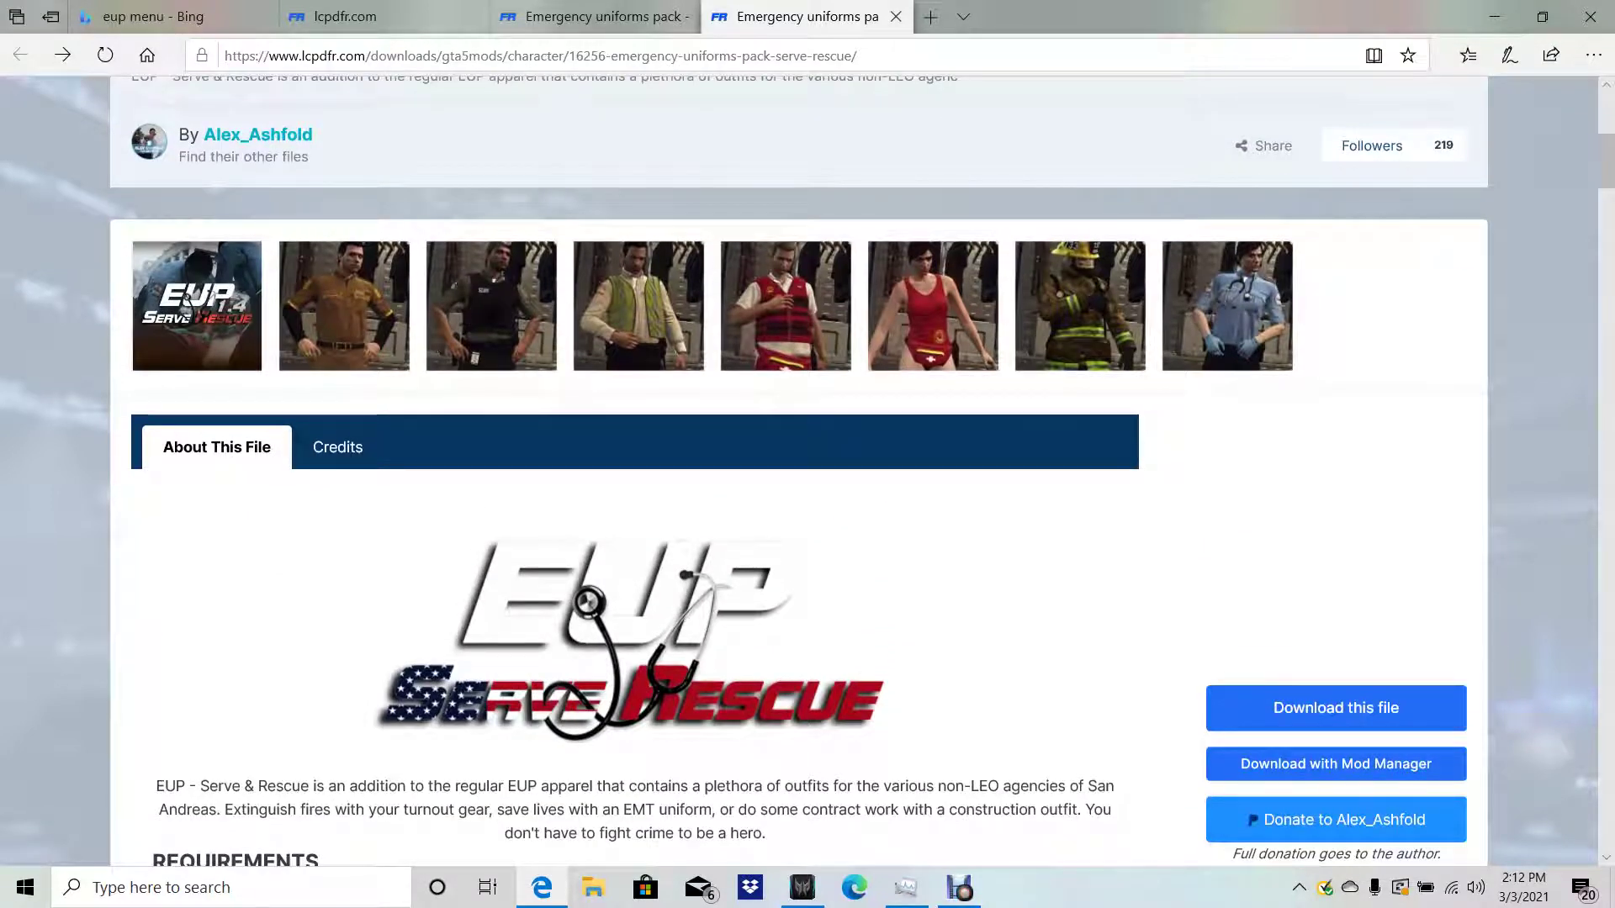
scroll(631, 504, "down", 3)
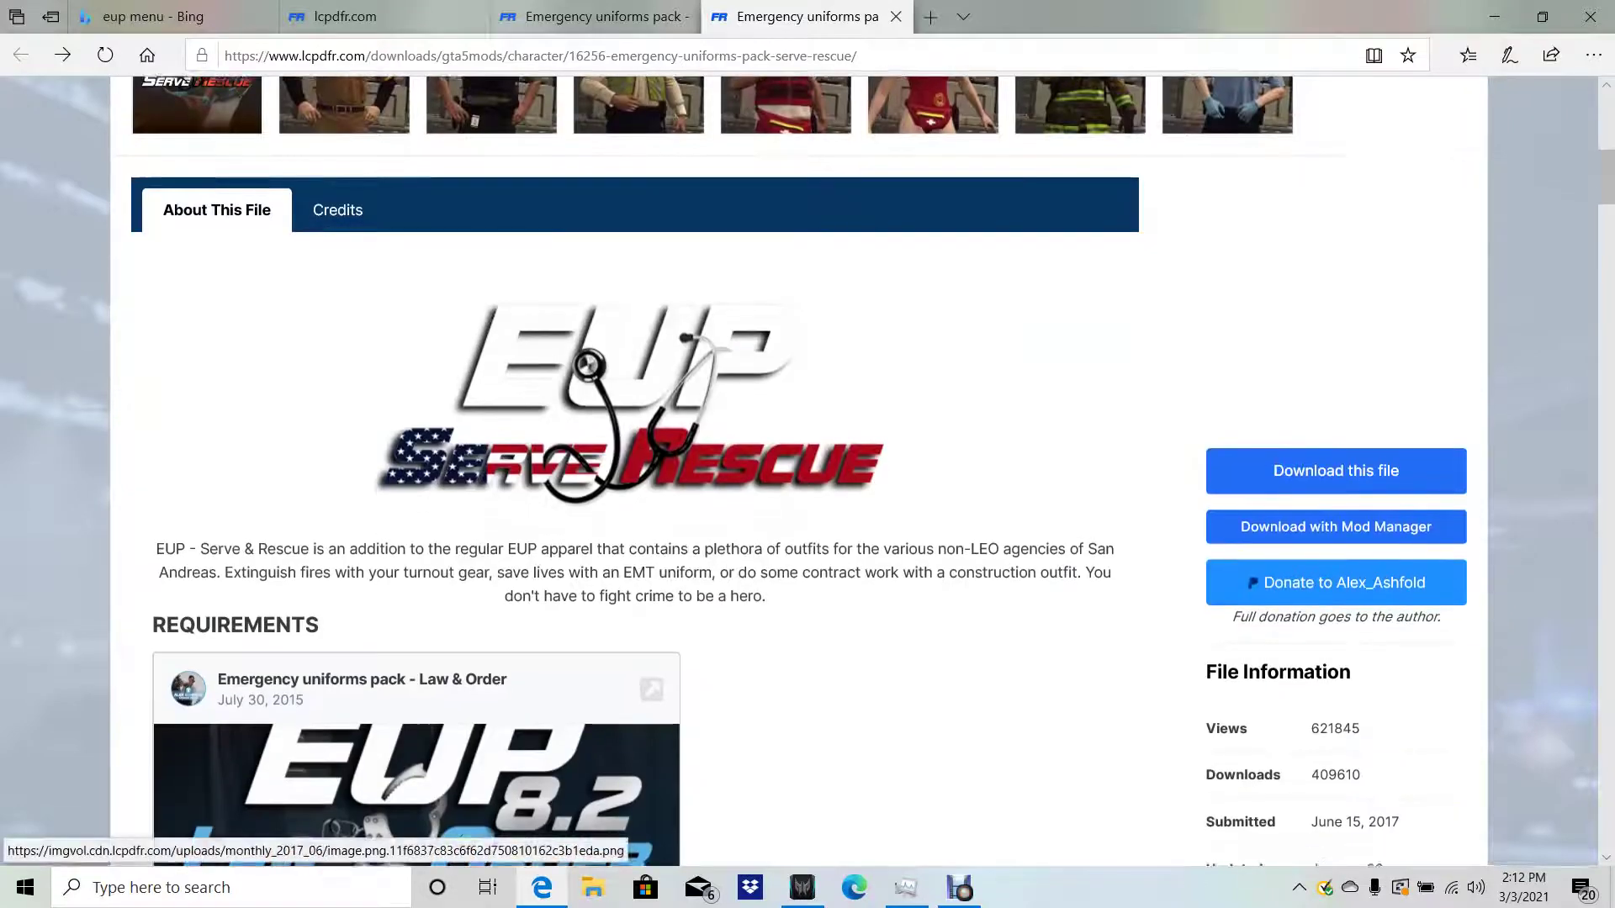
scroll(631, 471, "down", 15)
scroll(799, 471, "down", 12)
scroll(799, 471, "up", 2)
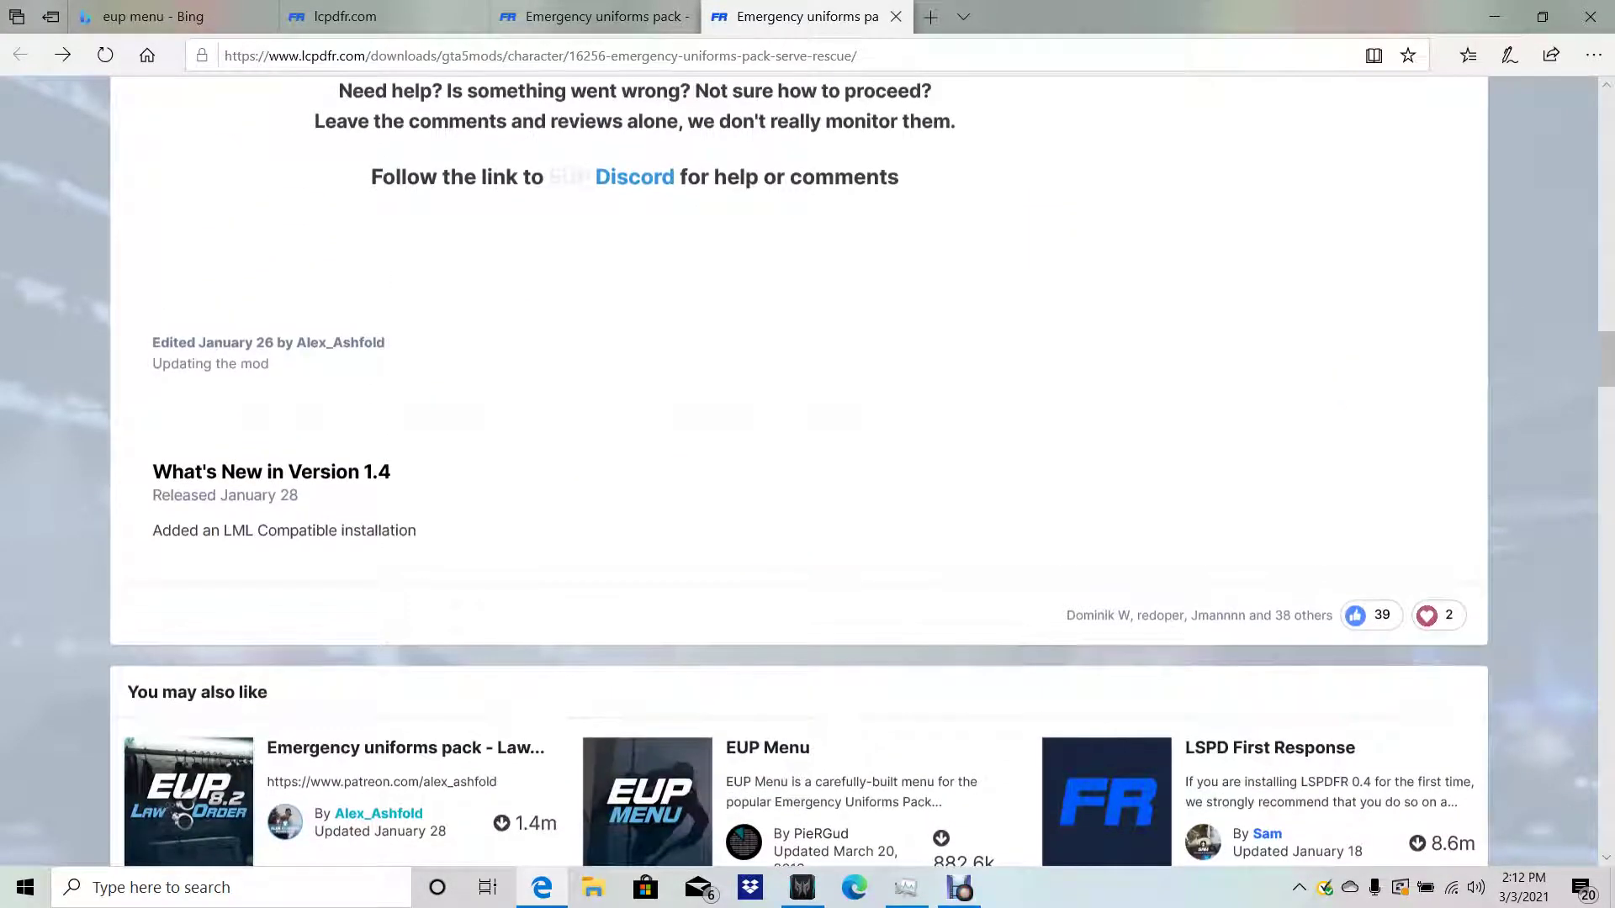
scroll(799, 471, "down", 3)
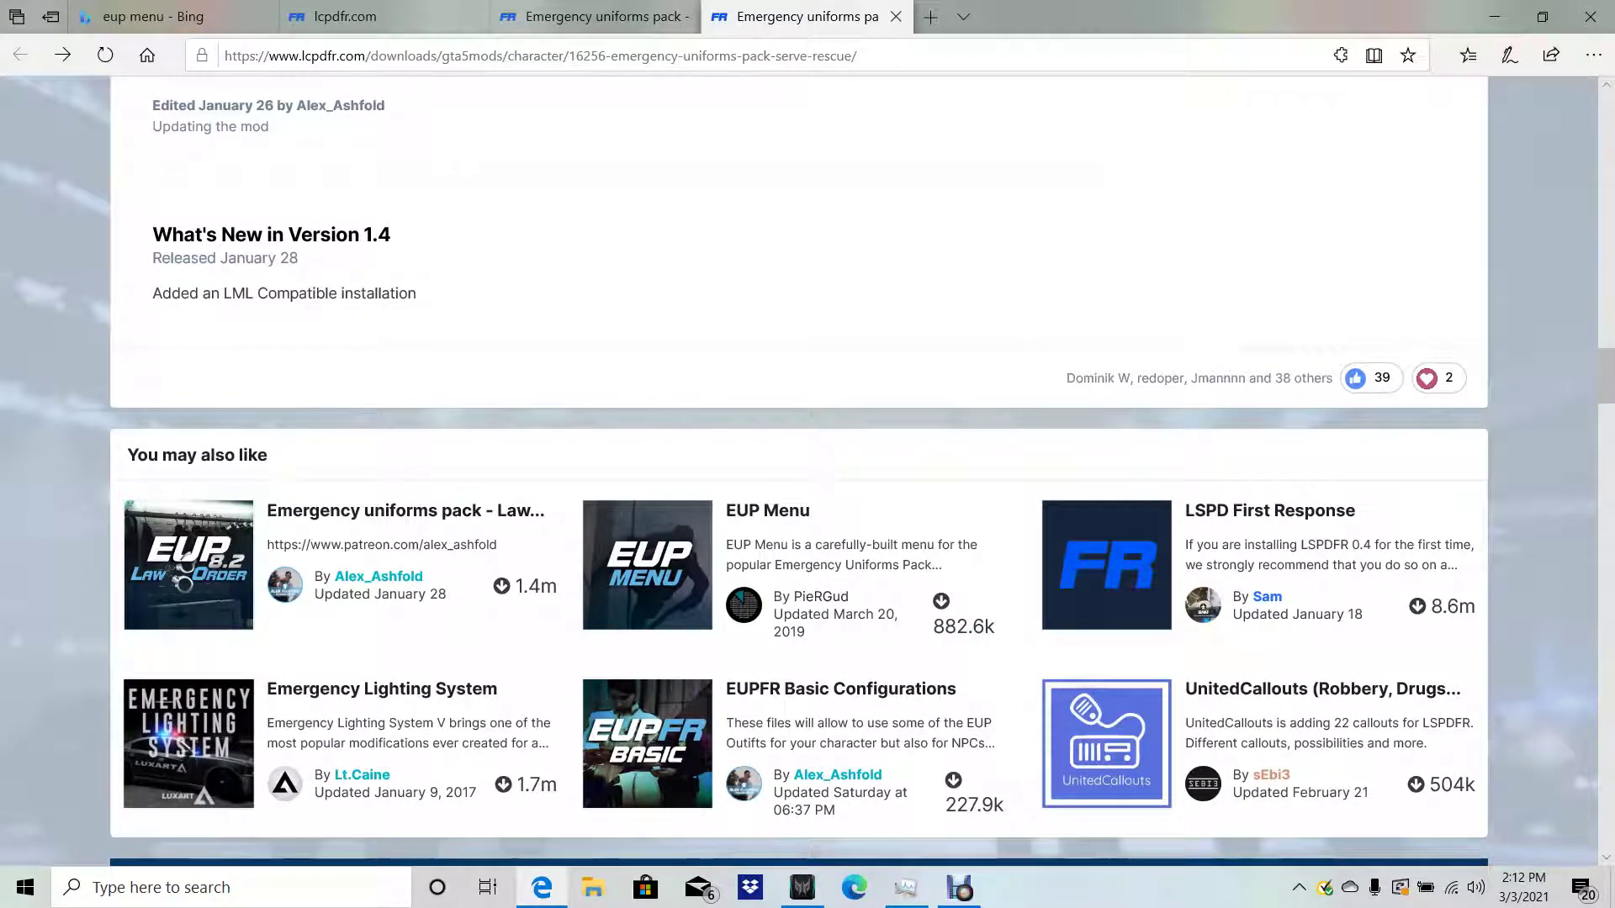
scroll(799, 471, "up", 10)
scroll(799, 471, "up", 15)
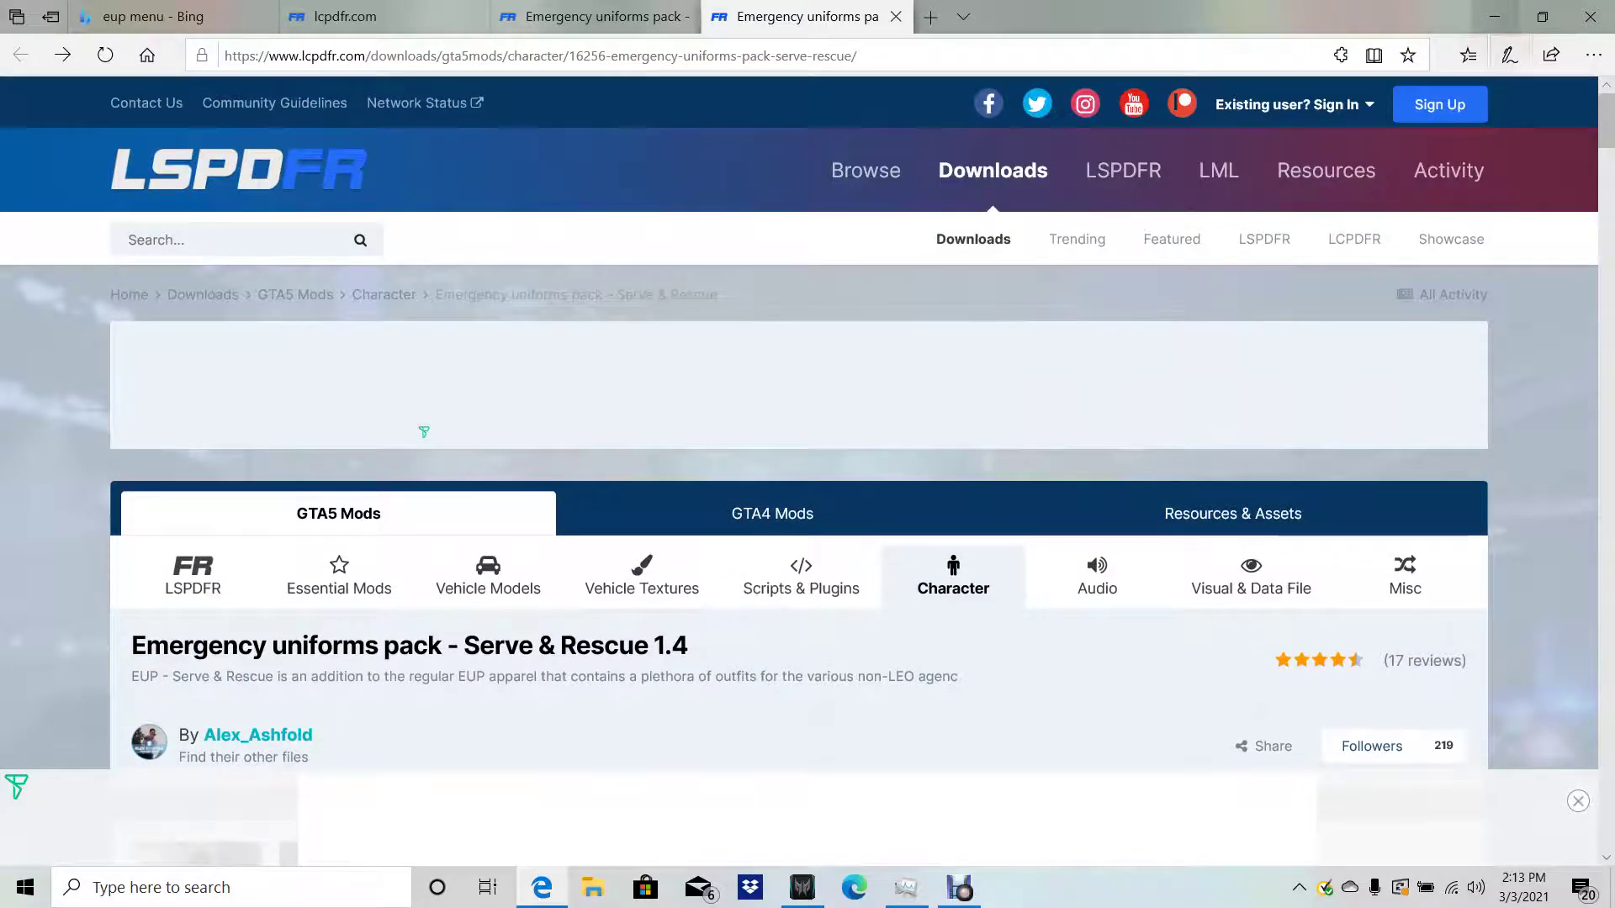
Minimize the browser and open the EUPMenu_Release_2_2_1_0 folder from the desktop, moving its icon away from the two archives
left_click(1494, 16)
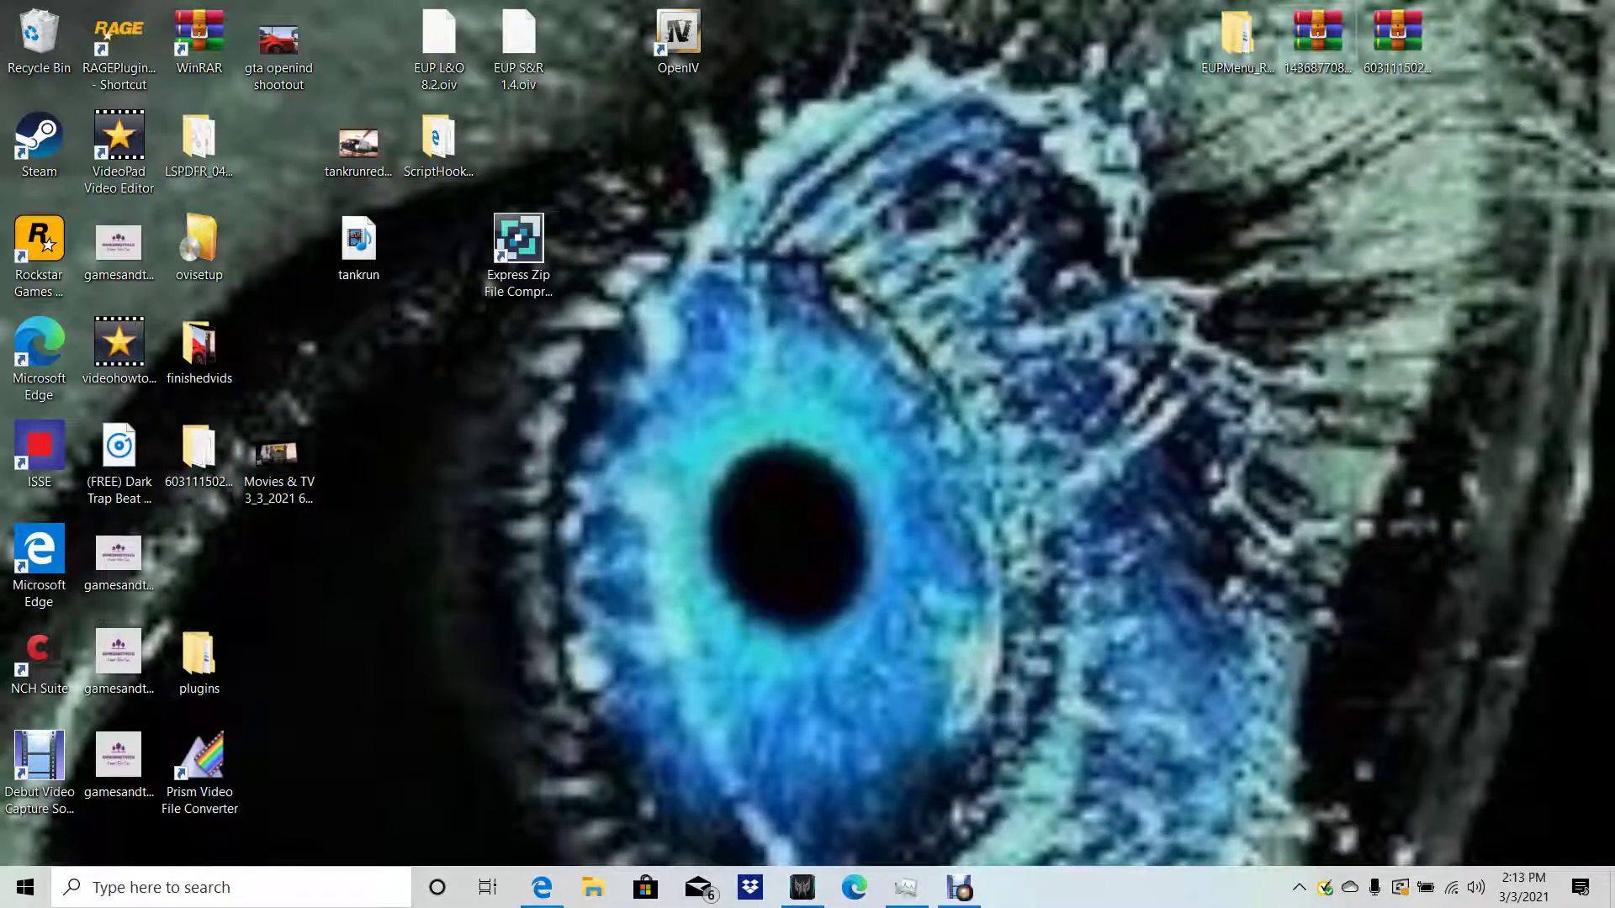
left_click_drag(1237, 34, 1075, 38)
double_click(1075, 38)
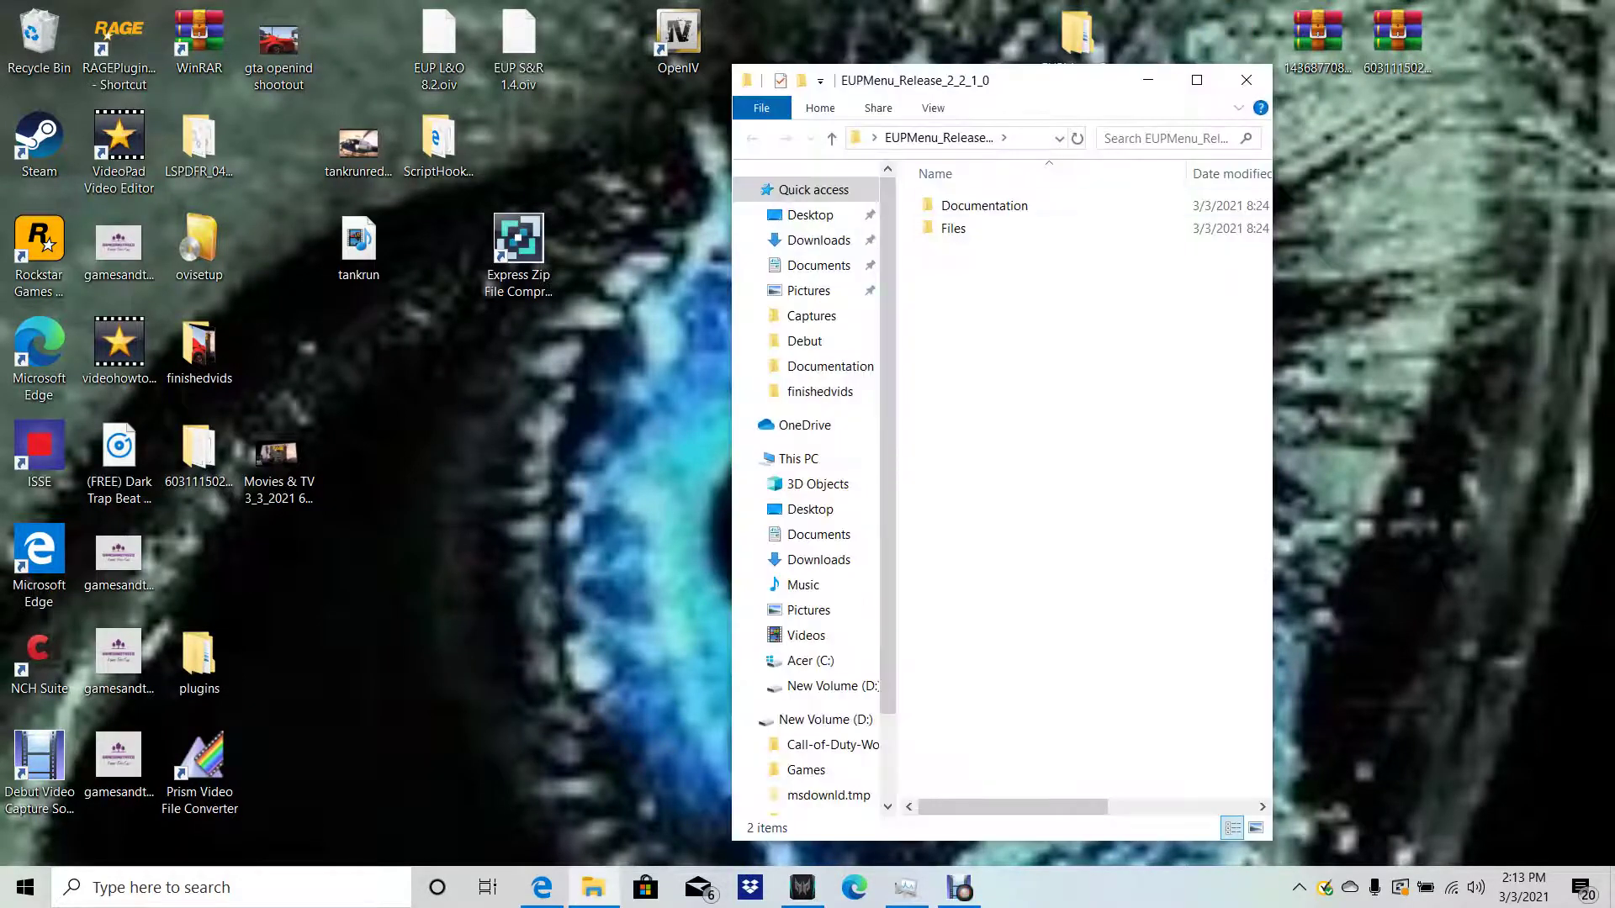
left_click_drag(1060, 85, 1156, 75)
Open the readme in the Documentation folder, review the EUP Menu requirements and installation instructions, and close it
double_click(1080, 196)
double_click(1058, 219)
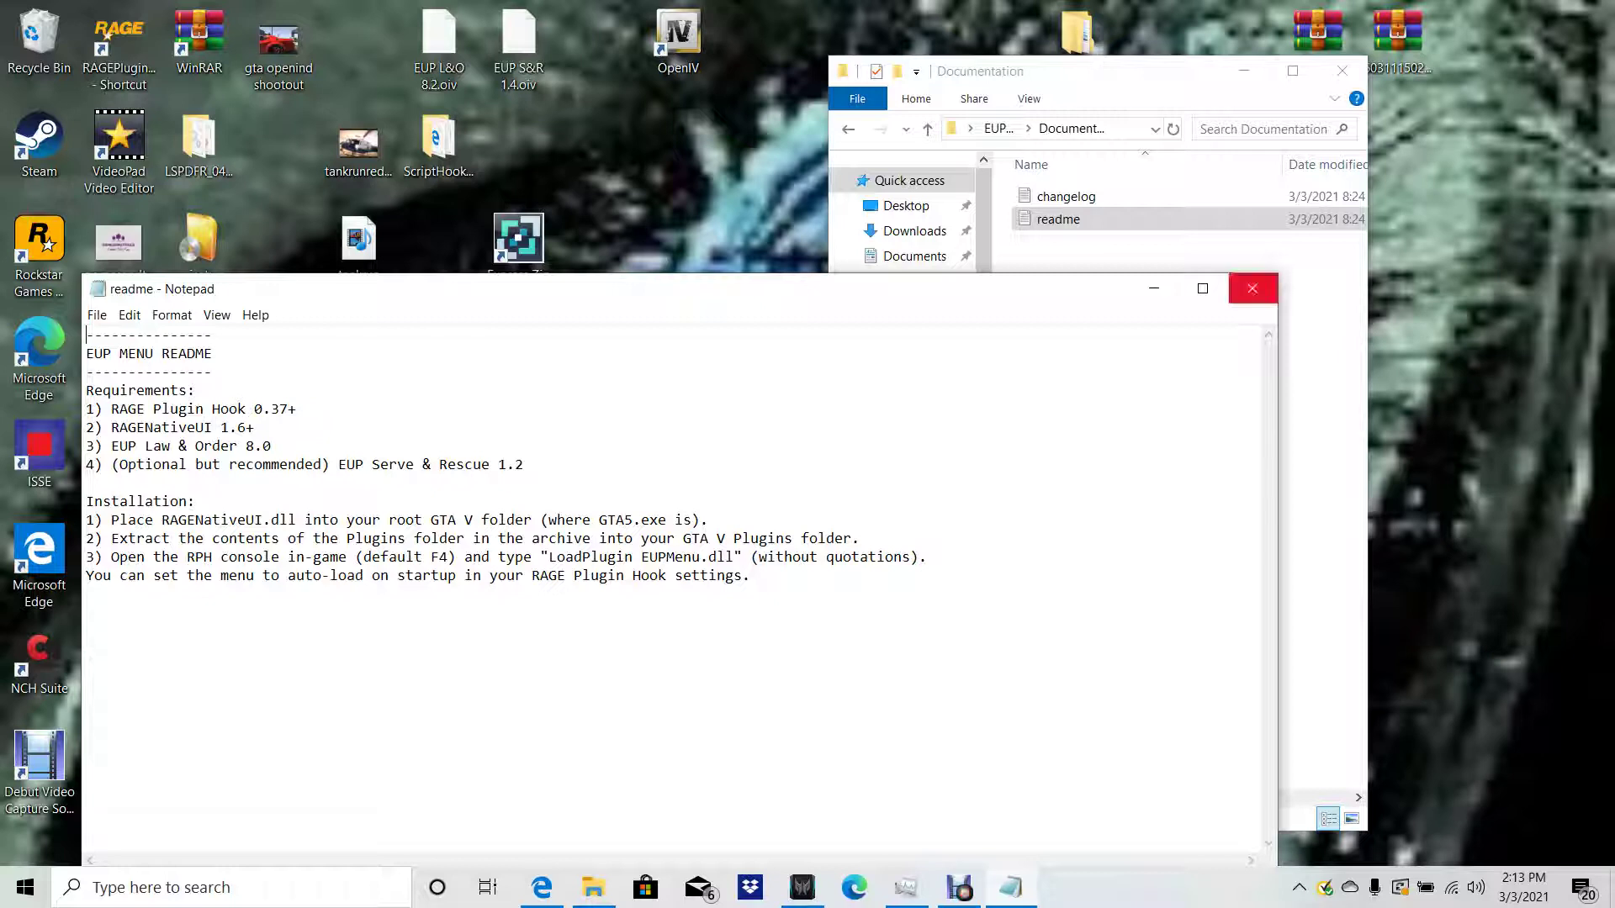
left_click_drag(1093, 71, 1053, 38)
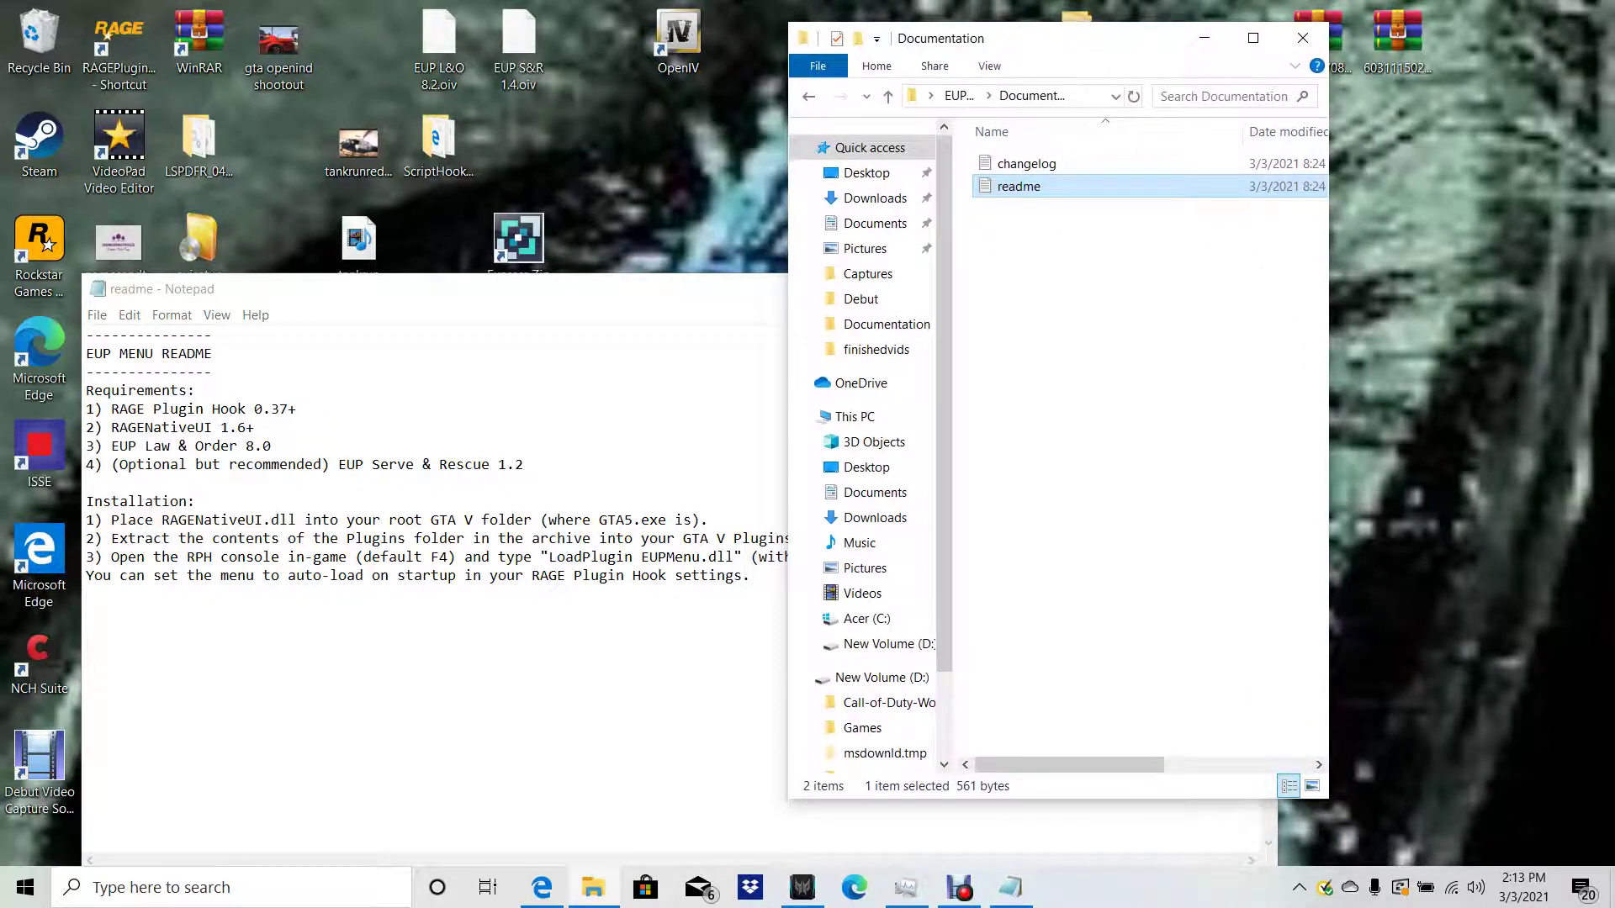
left_click(672, 288)
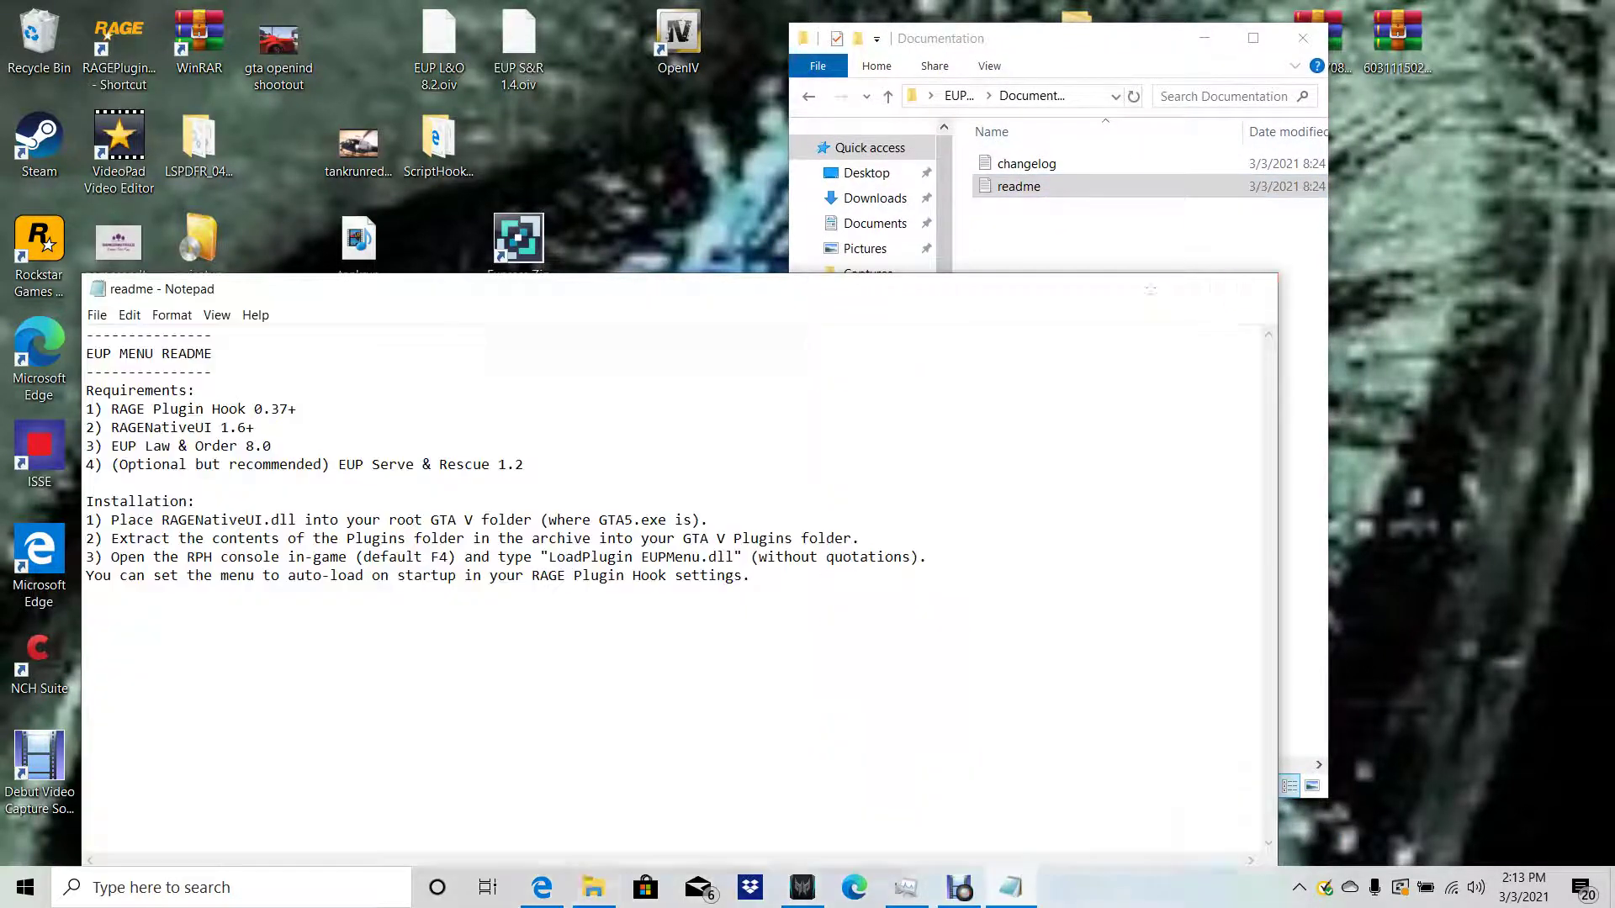
left_click(1252, 288)
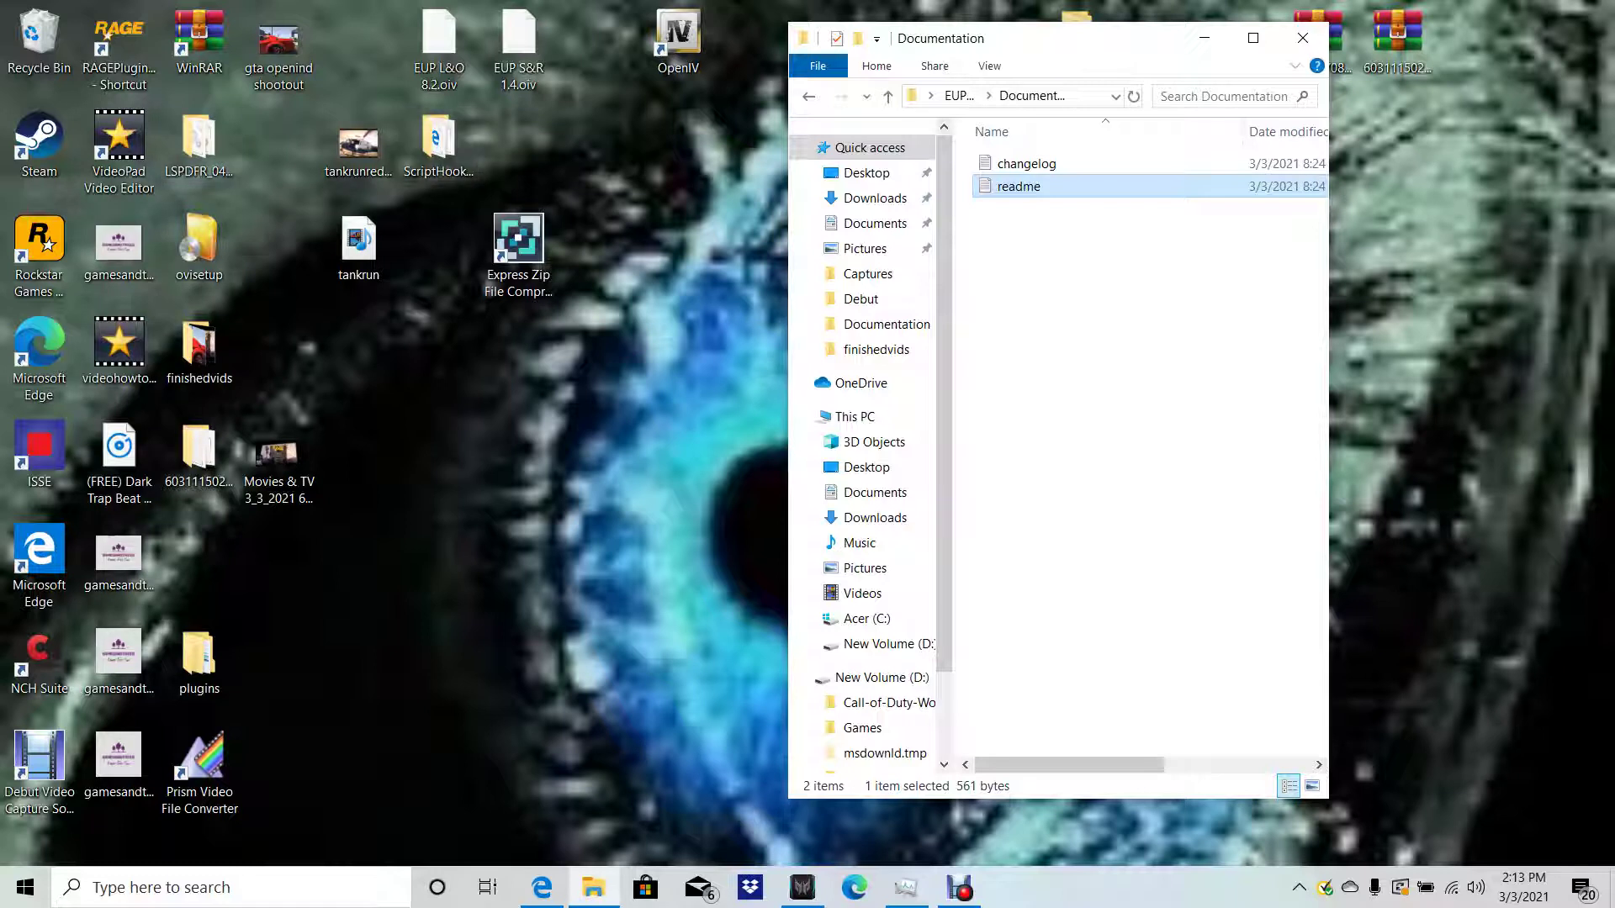
Switch to Steam and open Grand Theft Auto V's install folder from its local files properties, closing the properties afterward
left_click_drag(678, 38, 359, 38)
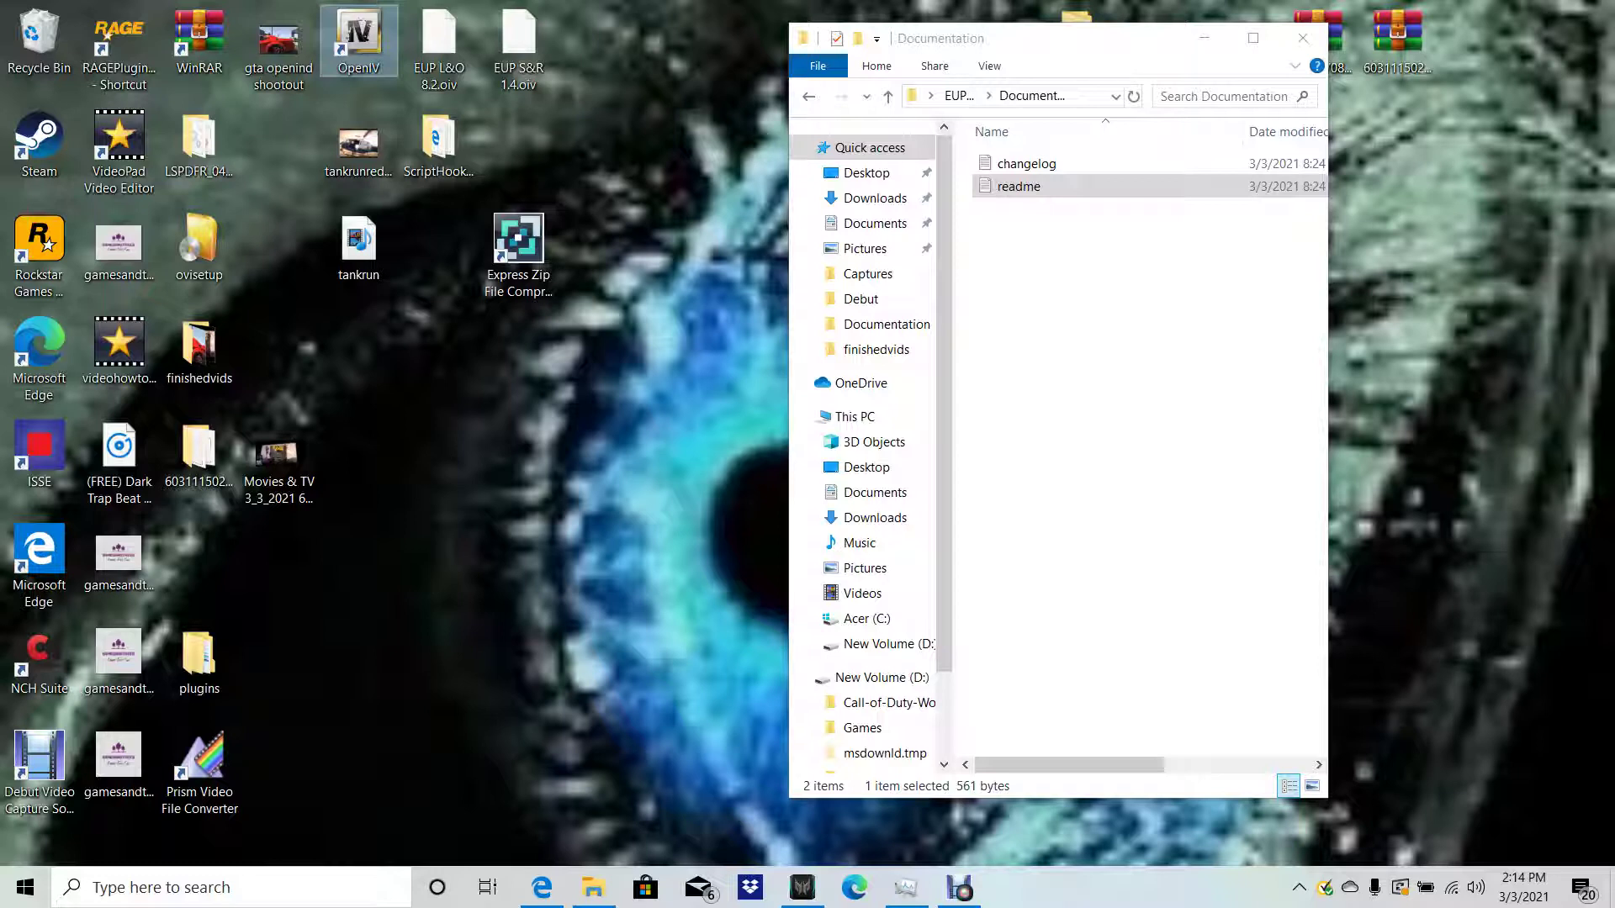
right_click(60, 148)
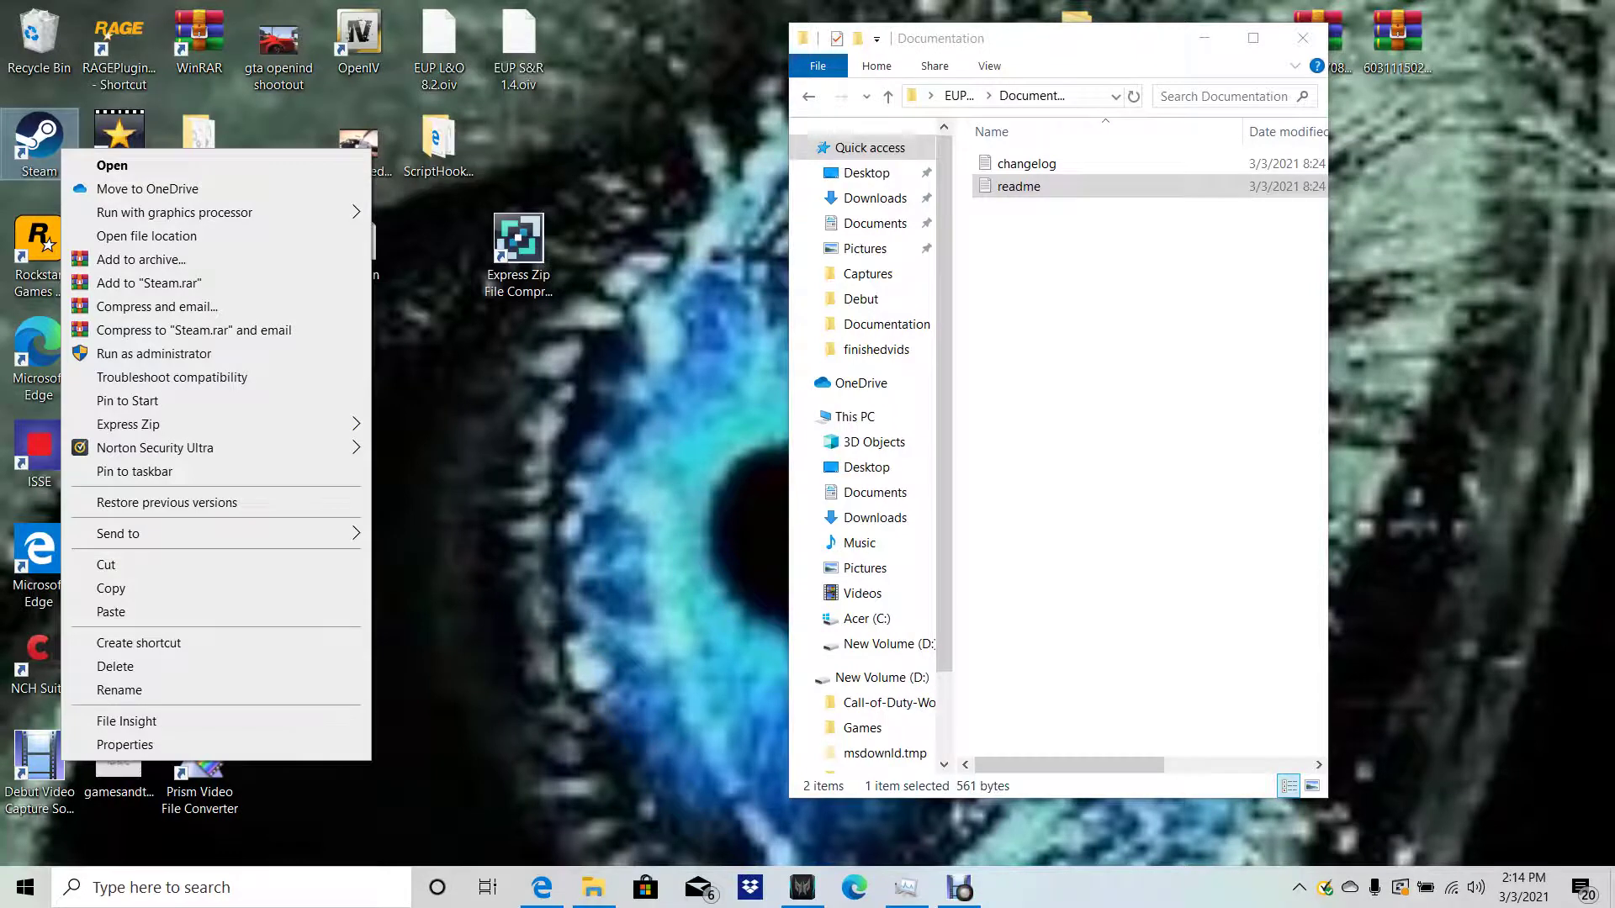
key("Return")
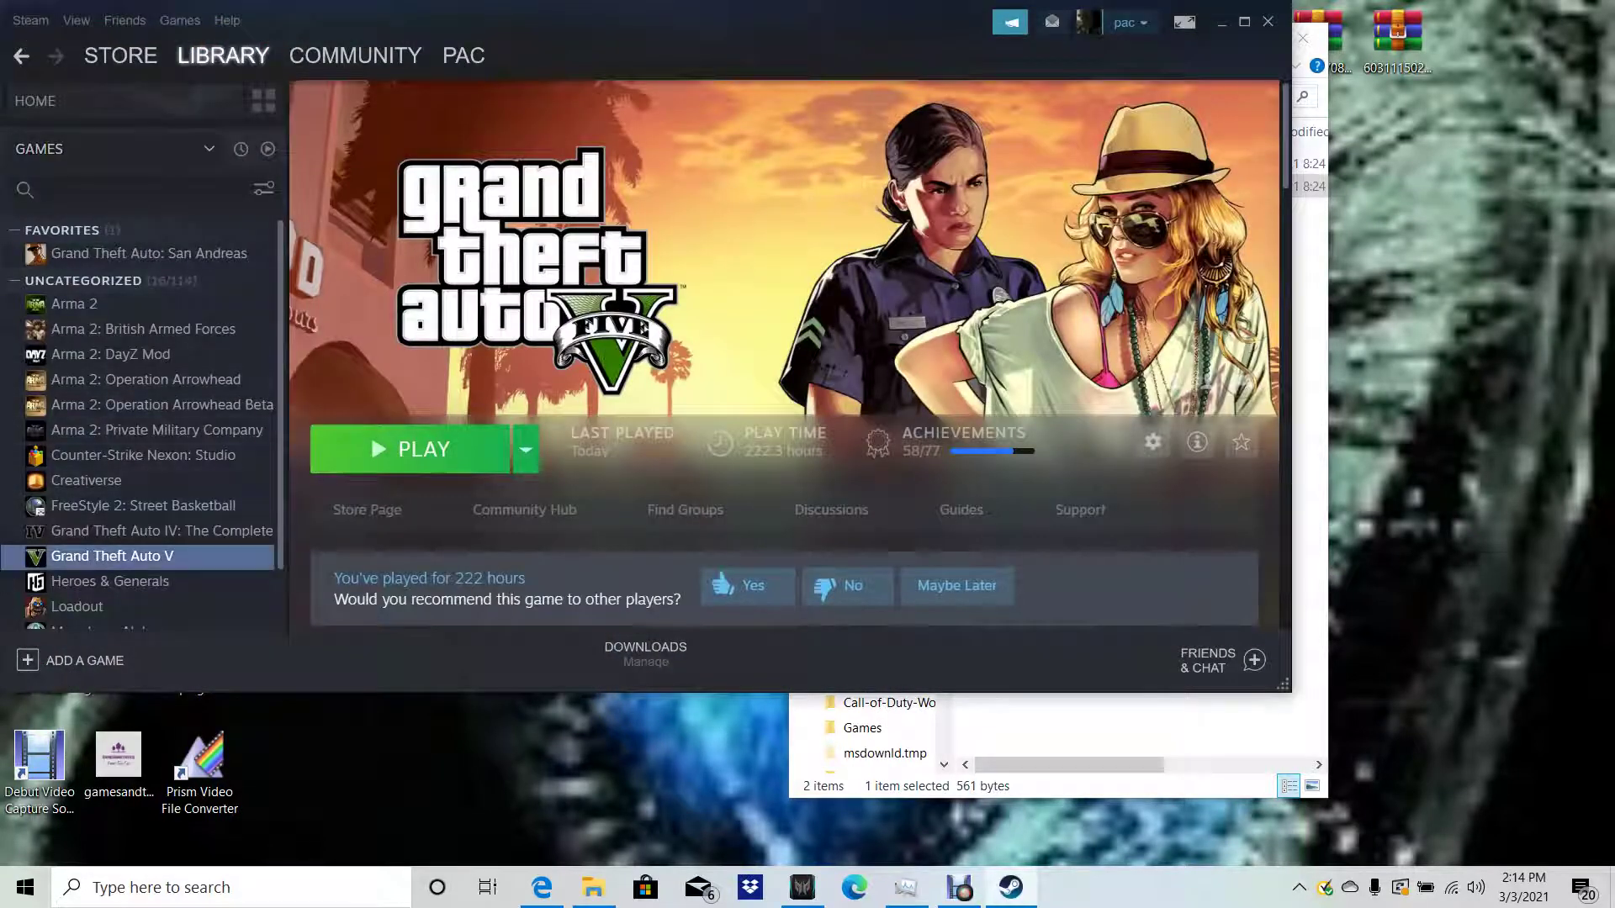
right_click(192, 551)
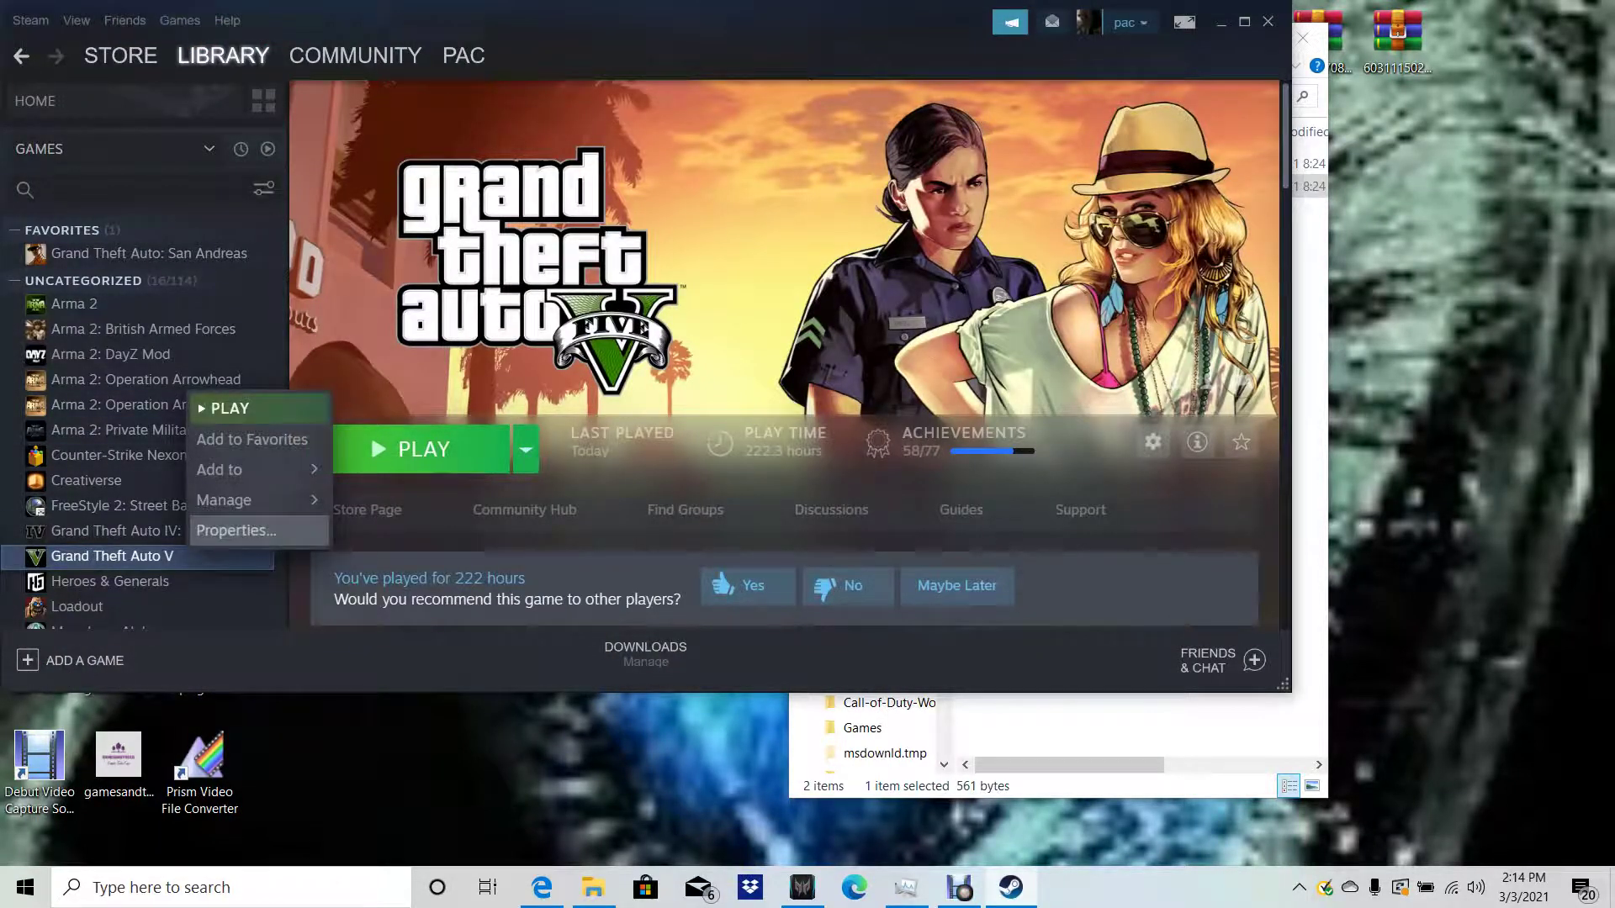
left_click(235, 530)
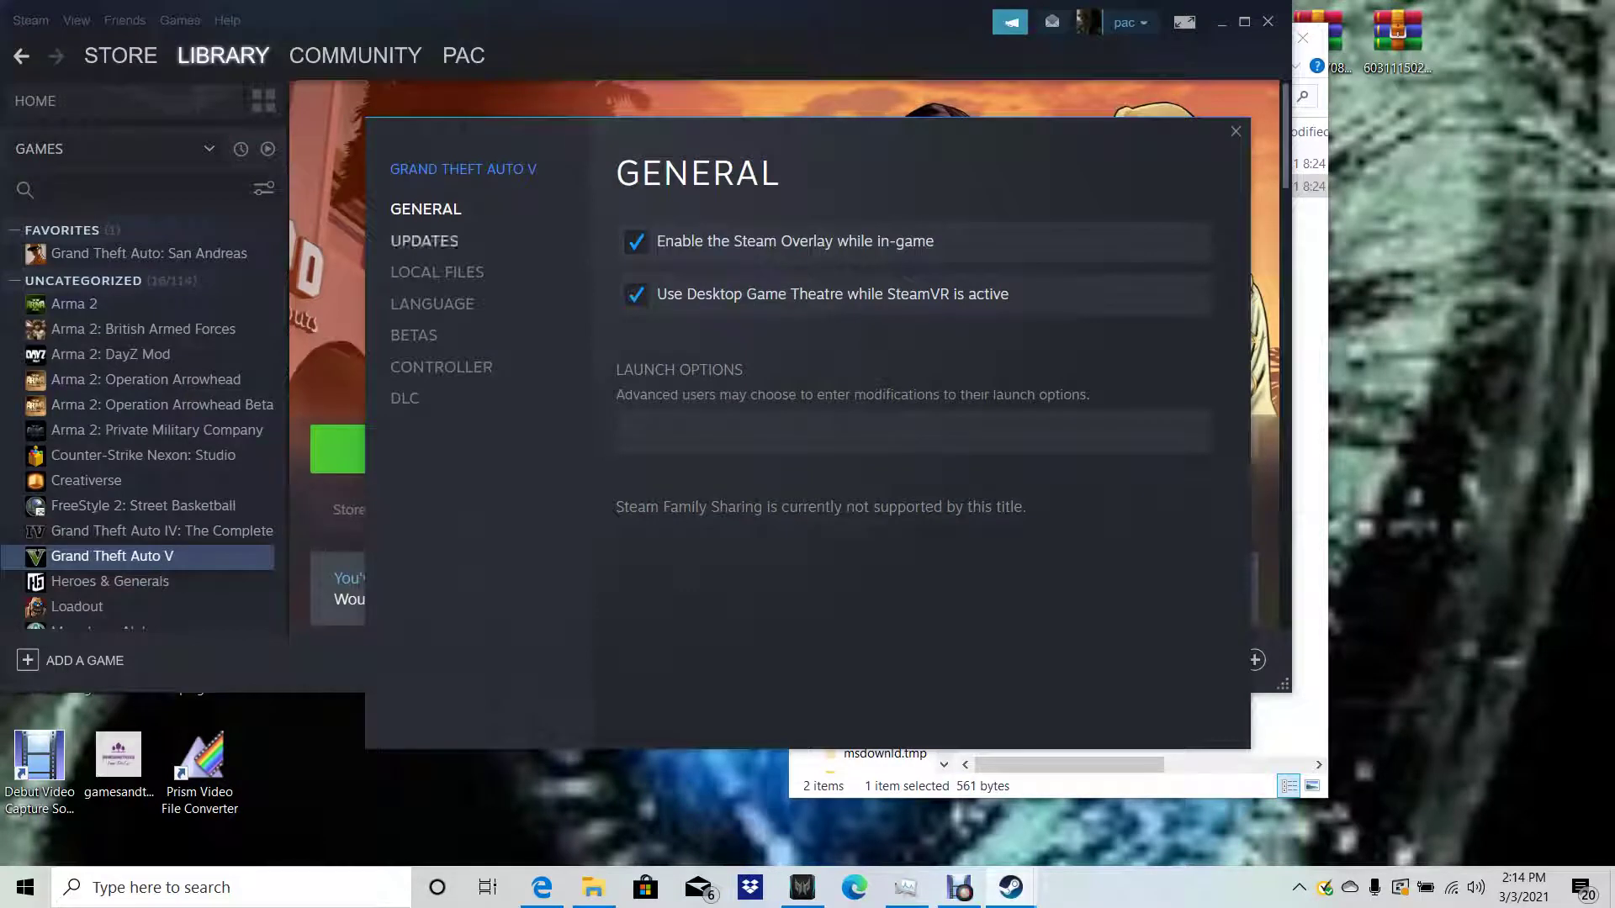
left_click(436, 272)
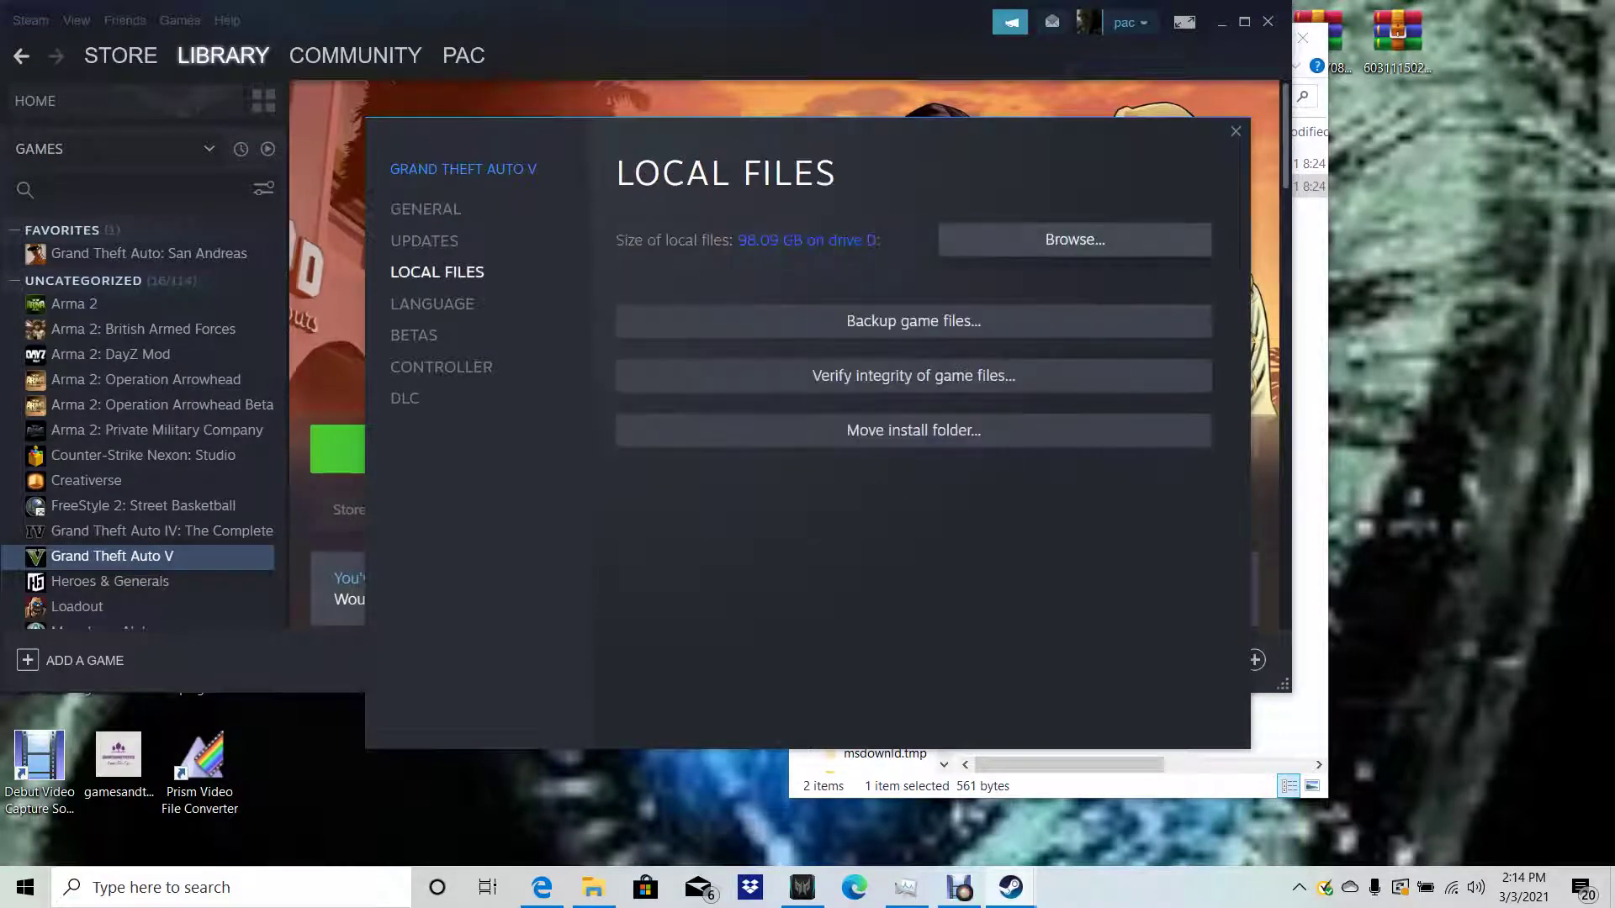
left_click(1075, 240)
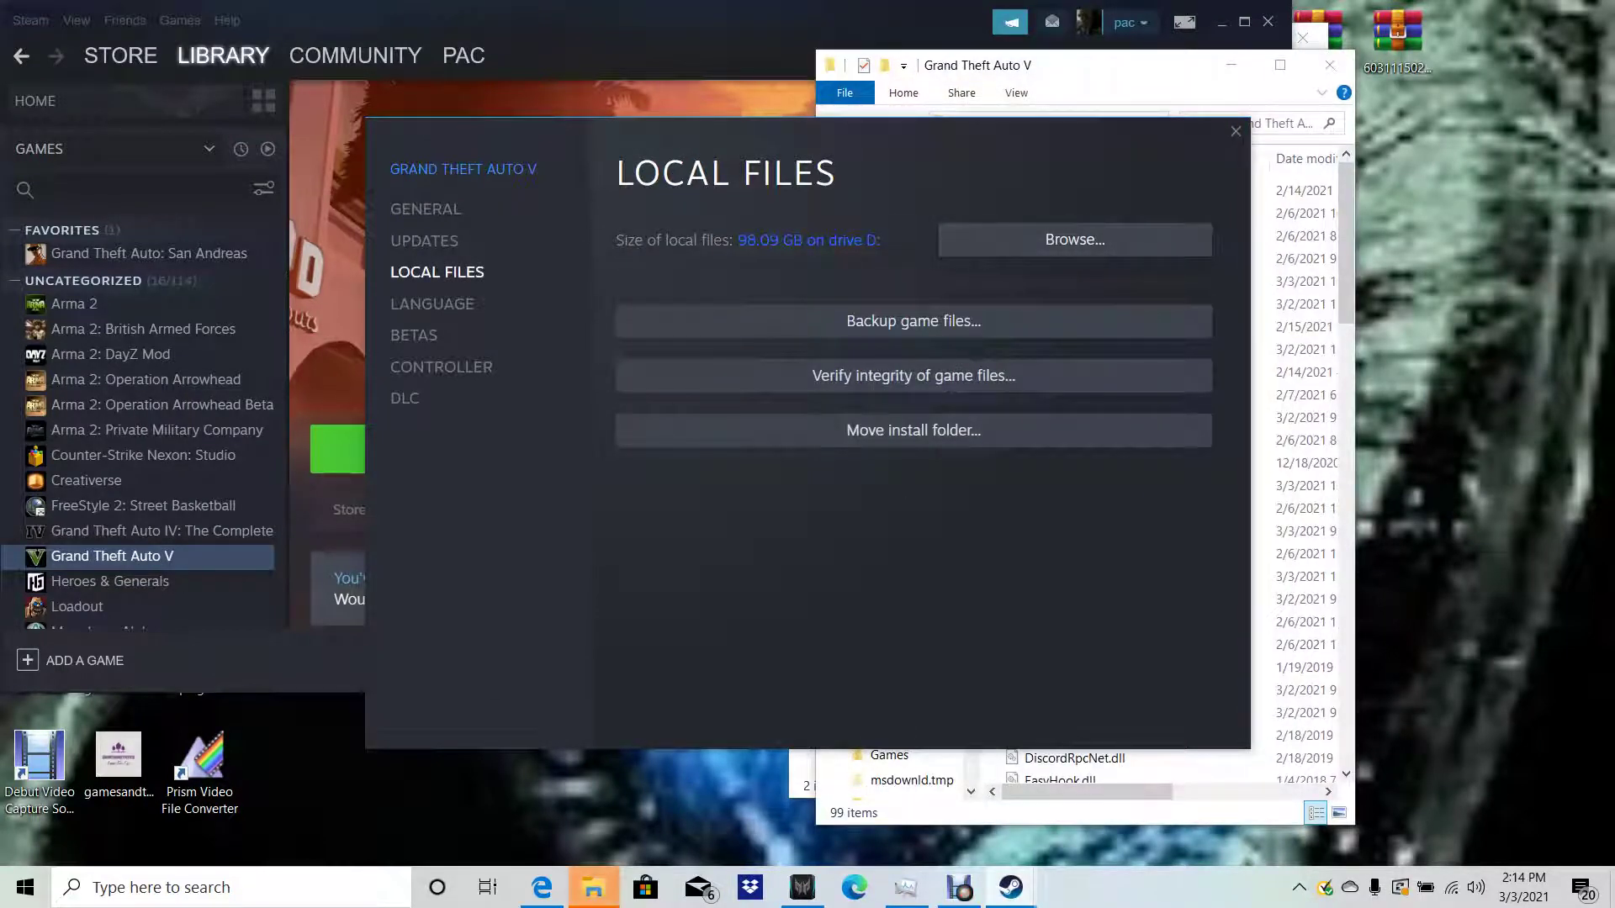
left_click(1235, 131)
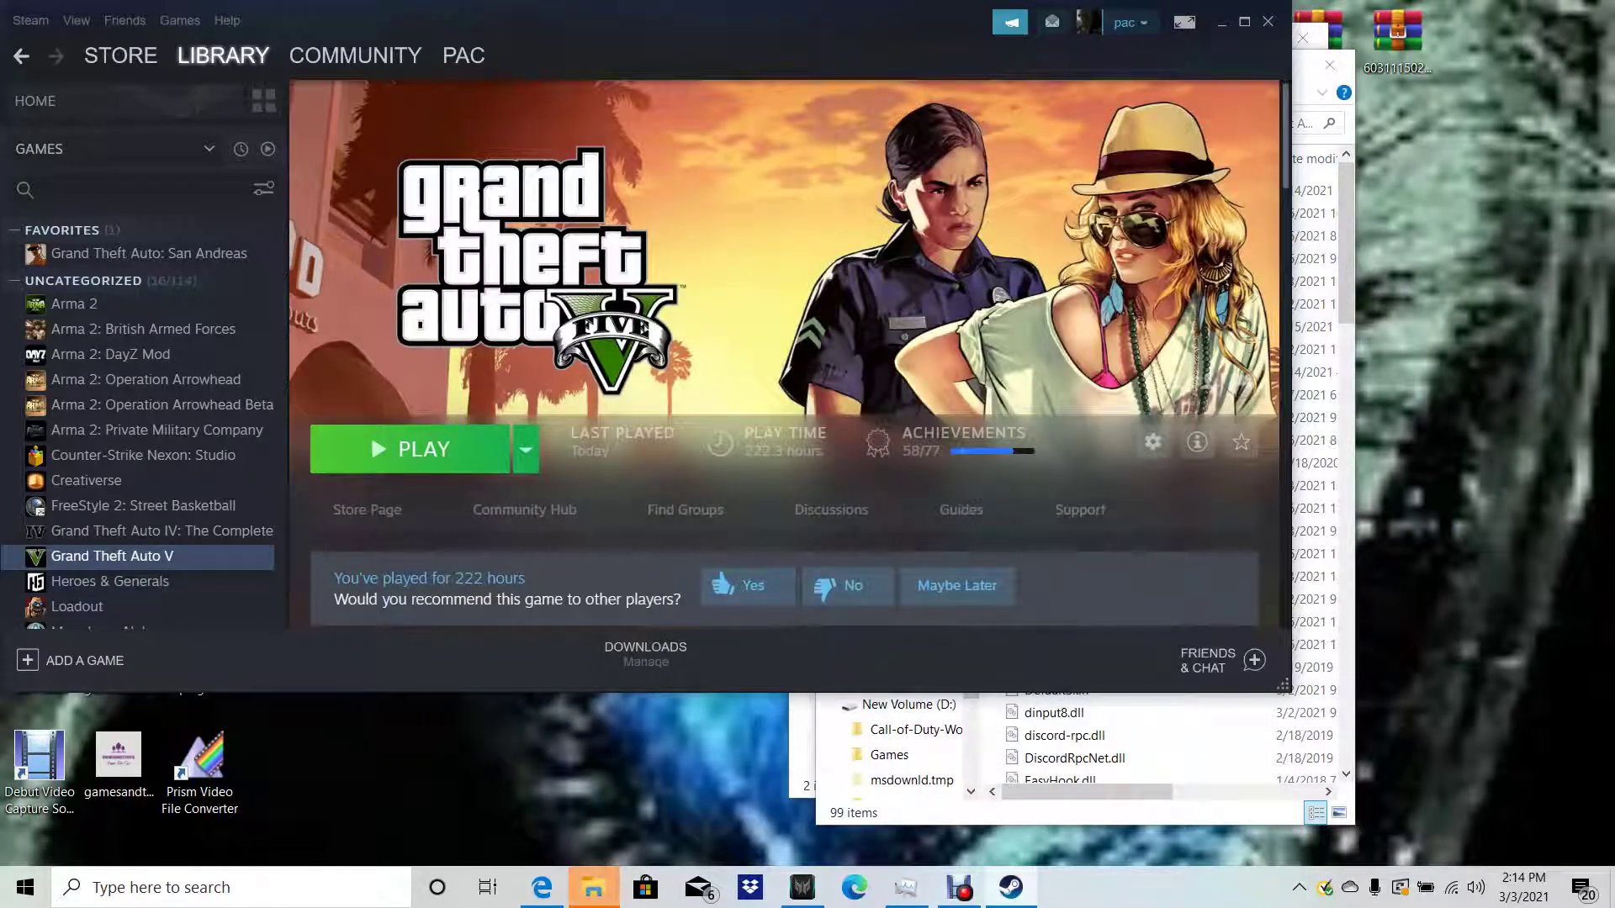
Bring the Grand Theft Auto V folder window to the front and look through its contents
left_click(593, 887)
left_click_drag(1123, 29, 401, 140)
scroll(244, 570, "down", 5)
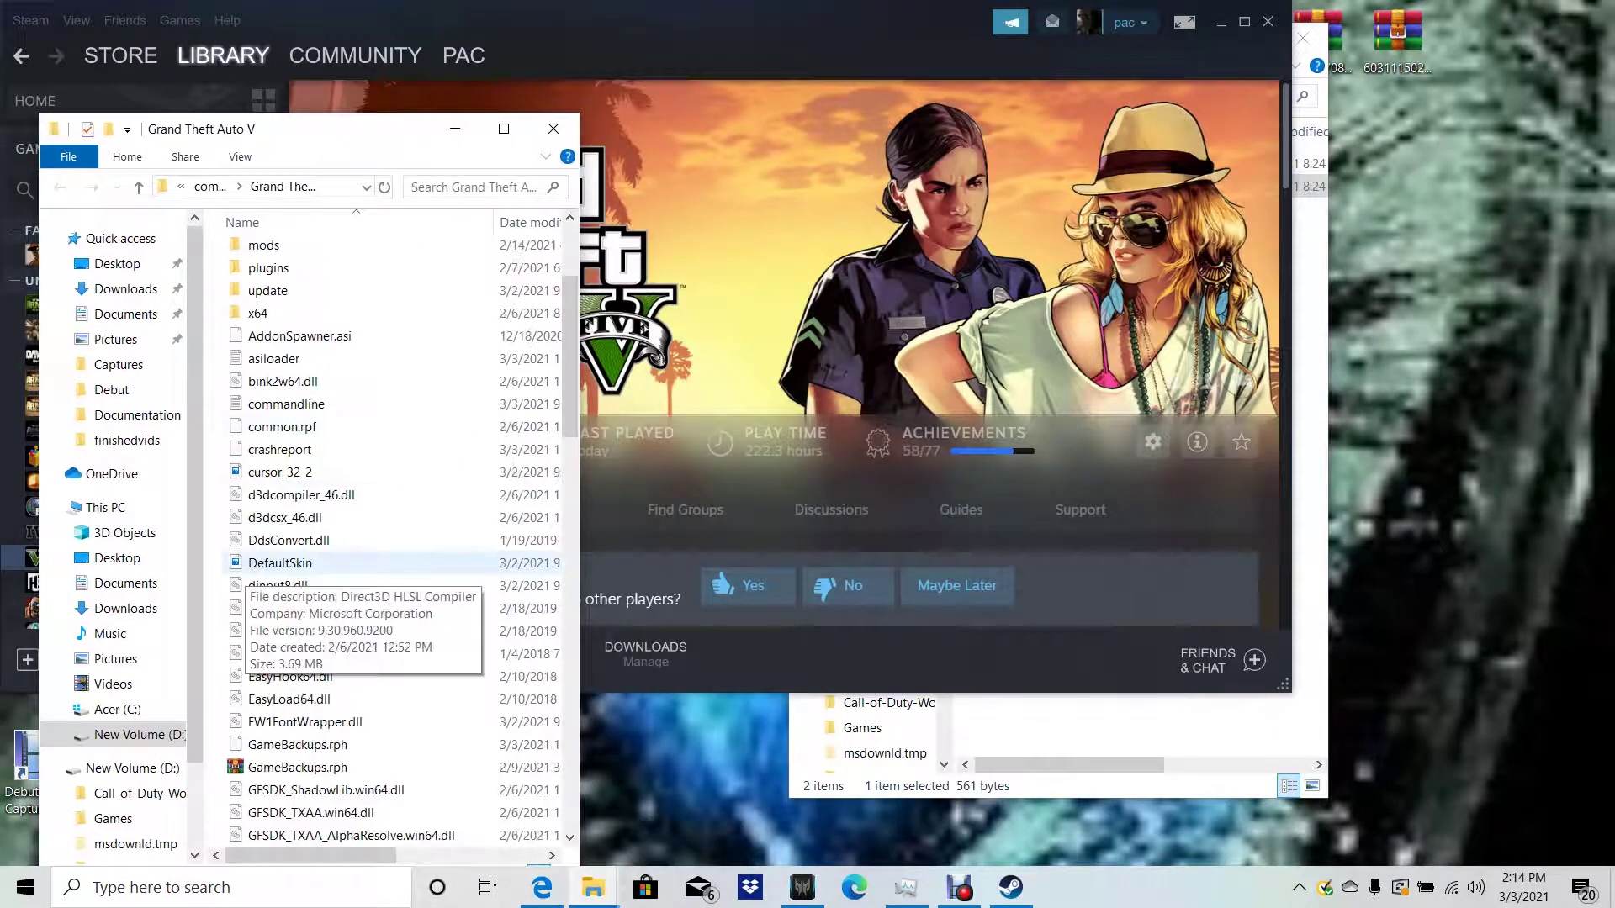
scroll(244, 572, "up", 5)
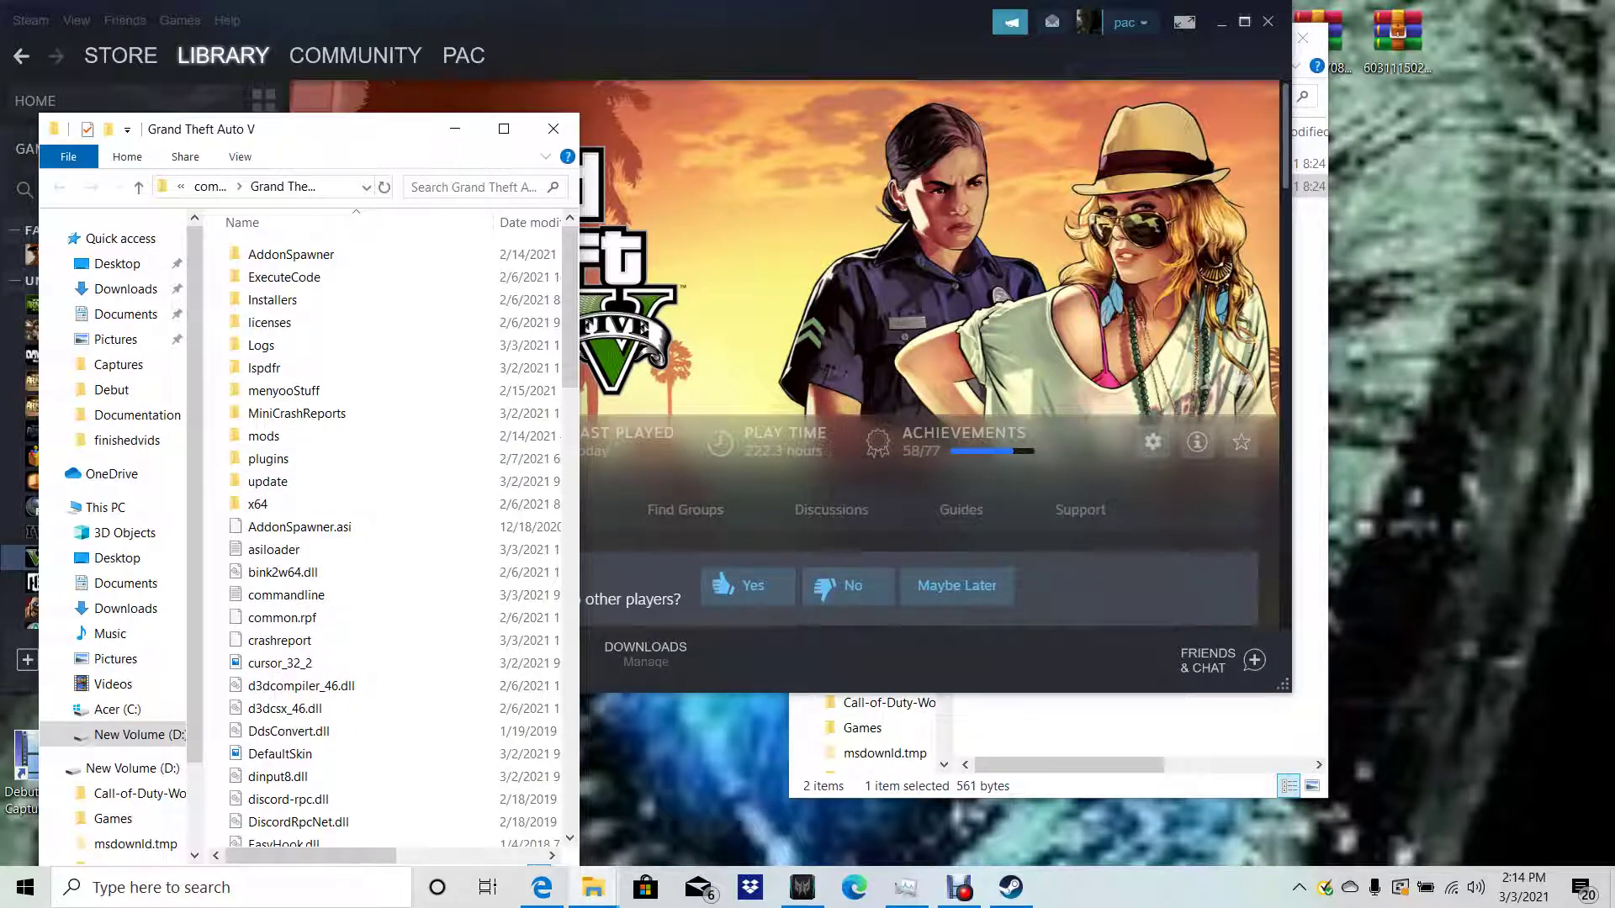
Minimize Steam, spread the Grand Theft Auto V and Documentation windows apart, and place the OpenIV shortcut near the EUPMenu folder
left_click(1221, 23)
left_click_drag(1142, 51, 1312, 106)
left_click_drag(336, 130, 500, 388)
left_click_drag(1270, 97, 1316, 235)
left_click_drag(359, 38, 836, 59)
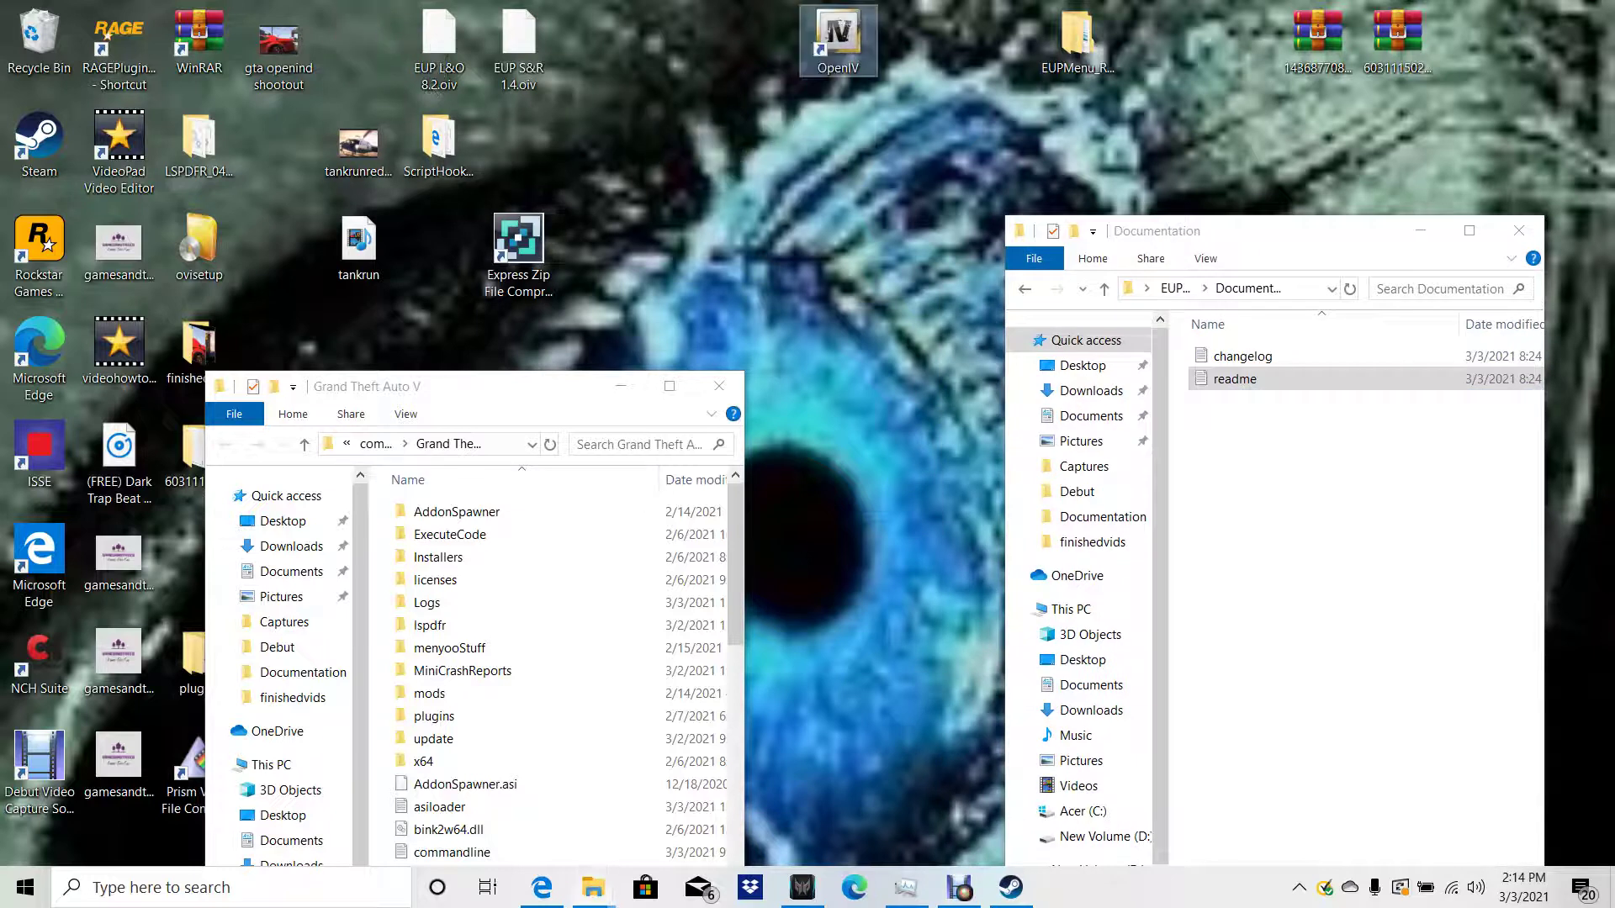
Arrange the Grand Theft Auto V and Documentation folder windows side by side so both file lists are fully visible
key("alt+Tab")
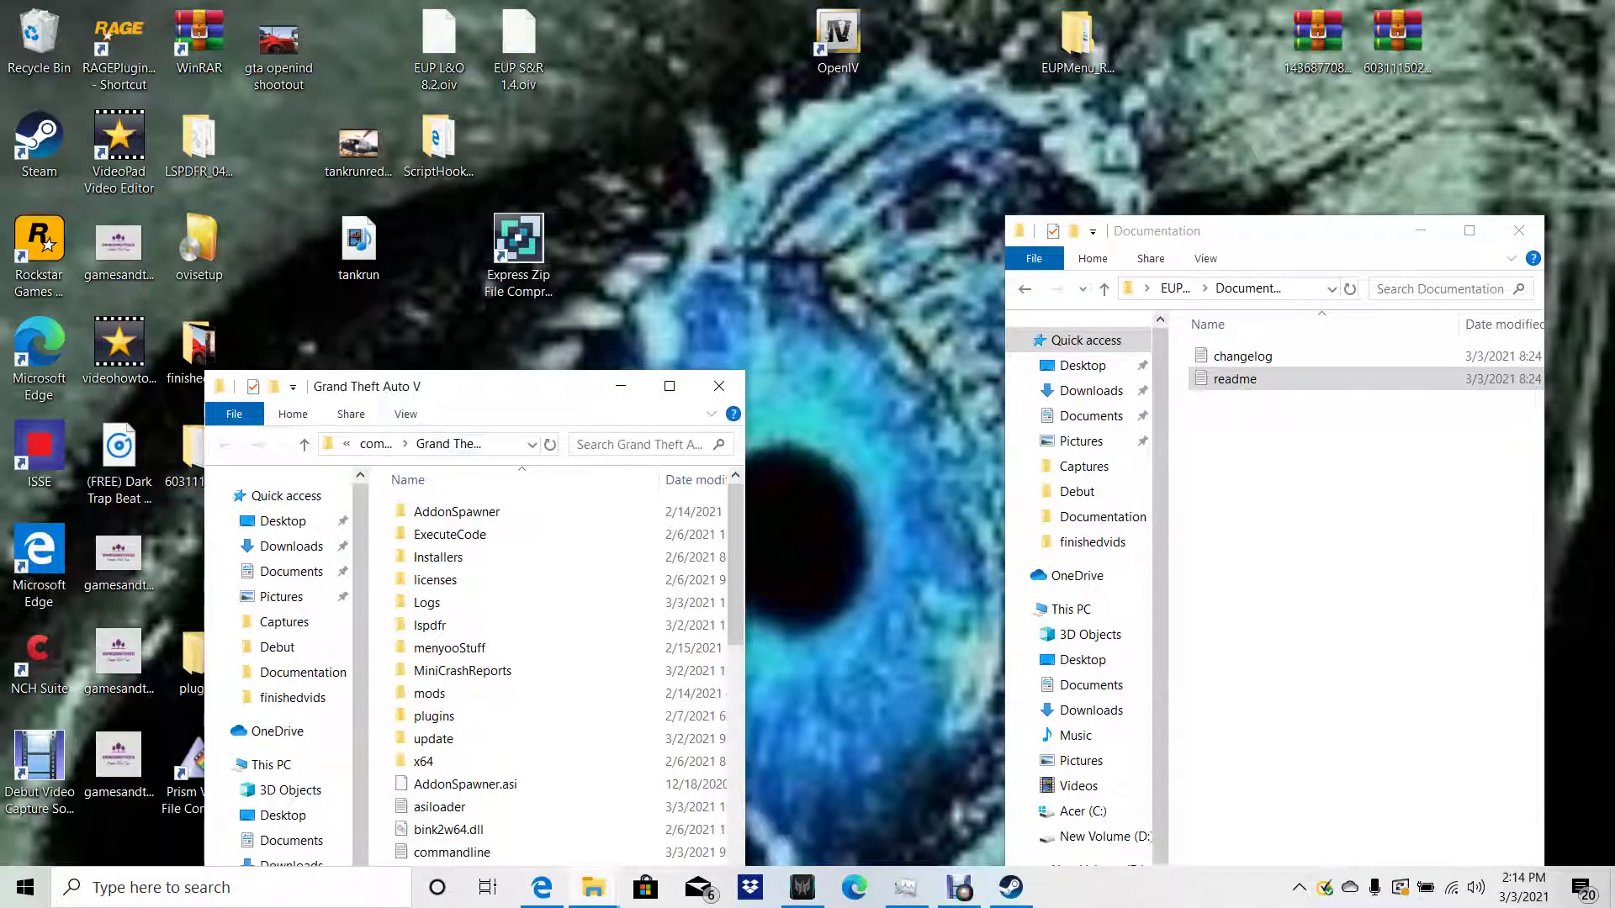
left_click_drag(522, 386, 570, 118)
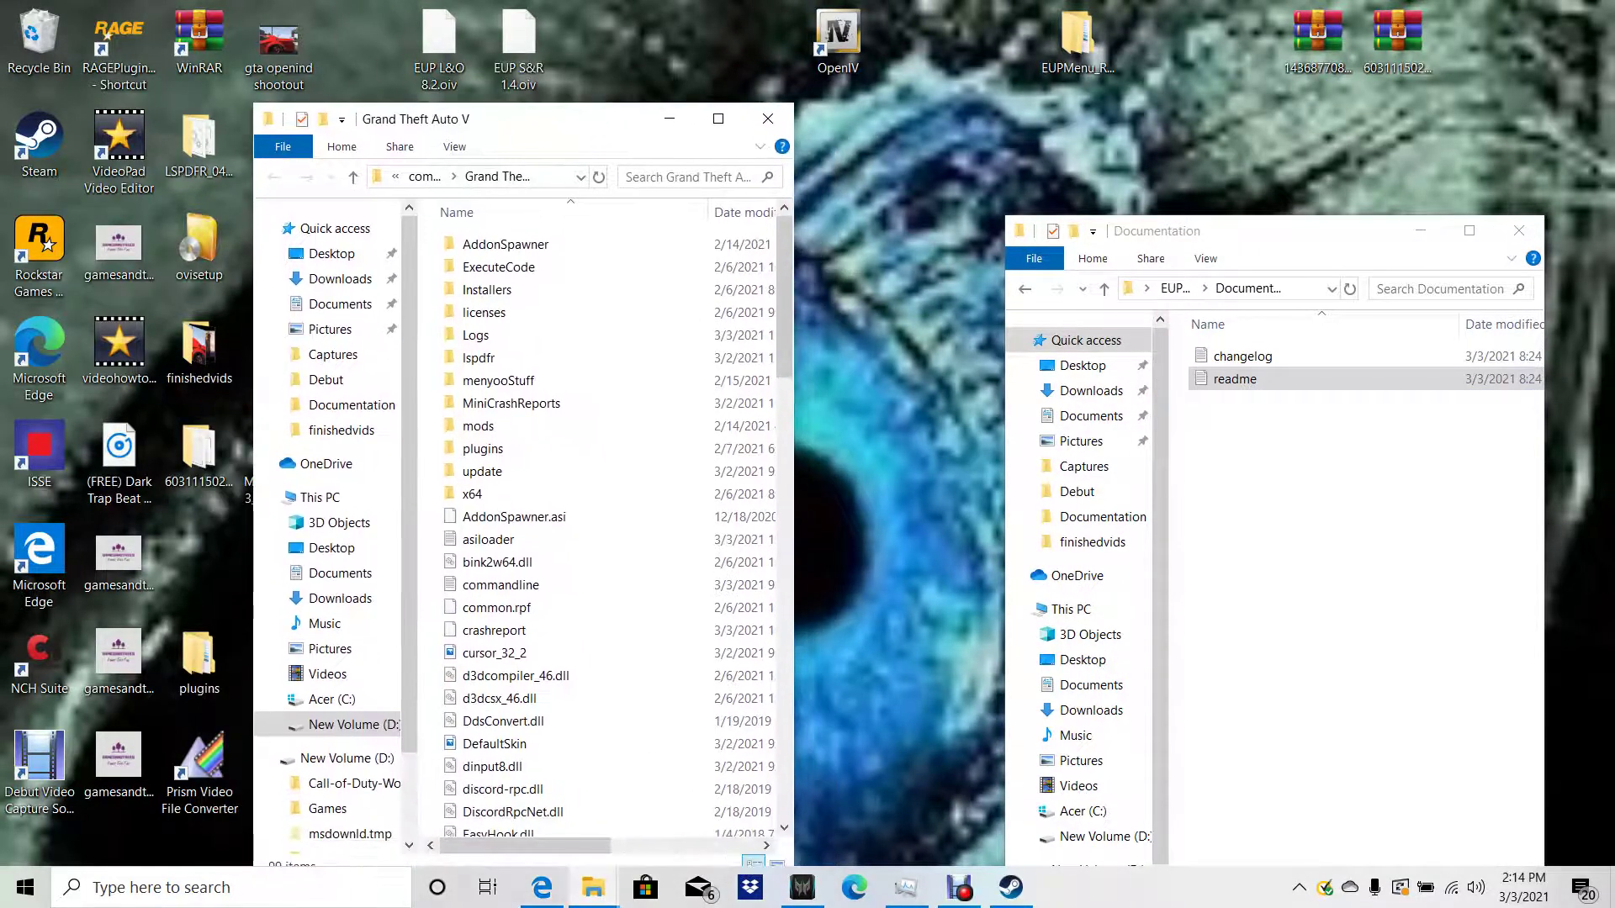
key("alt+Tab")
left_click_drag(1256, 231, 1131, 119)
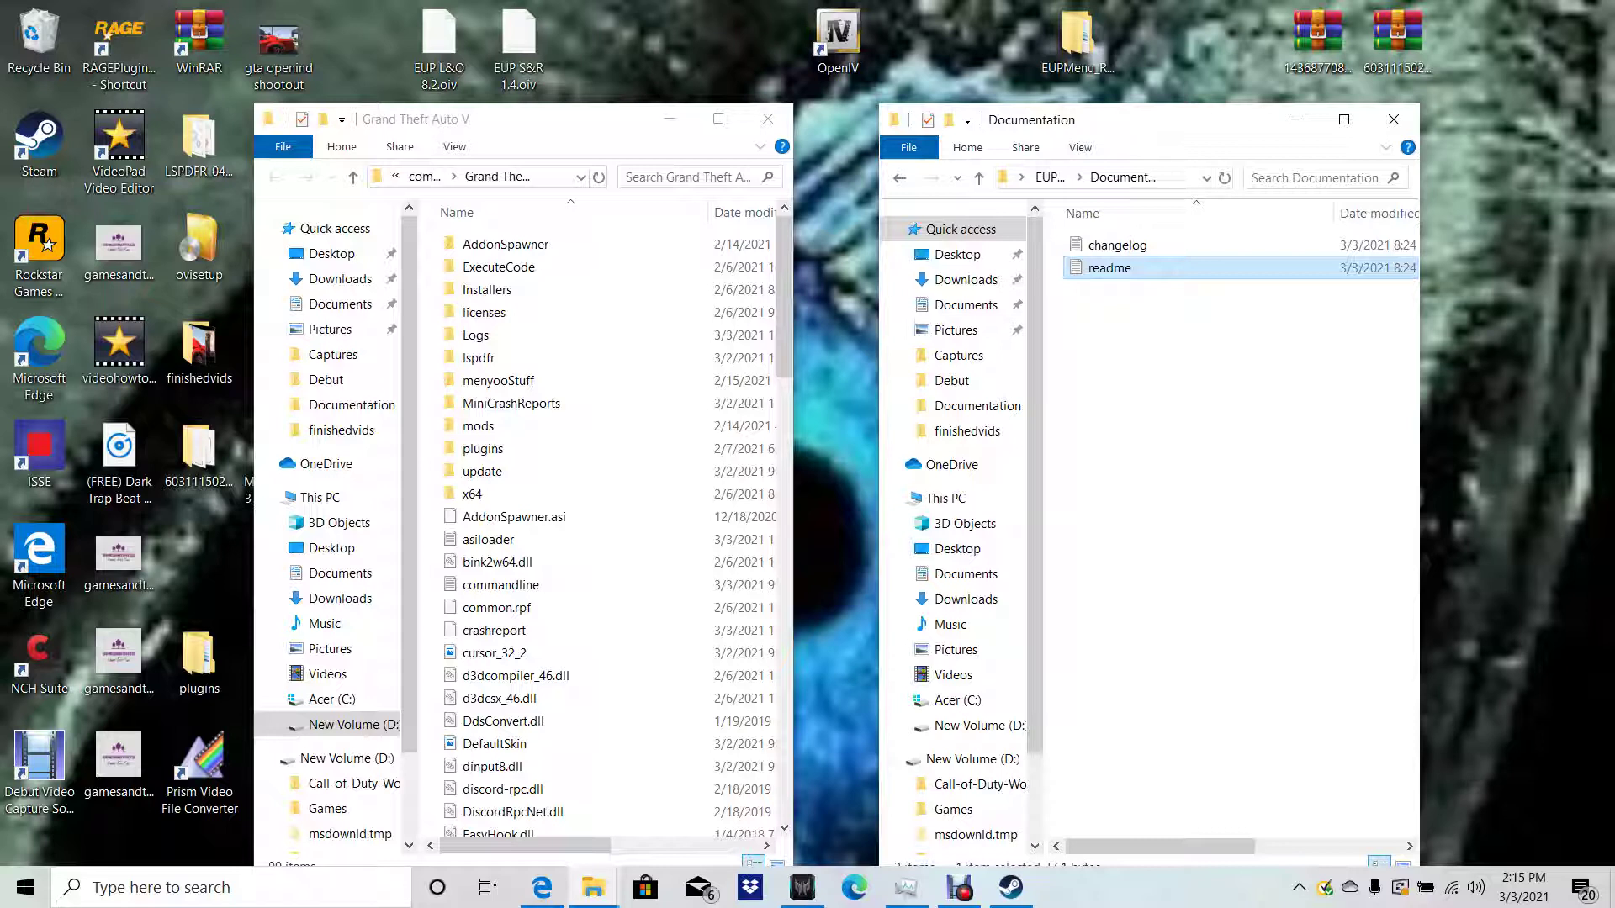
left_click_drag(595, 128, 486, 74)
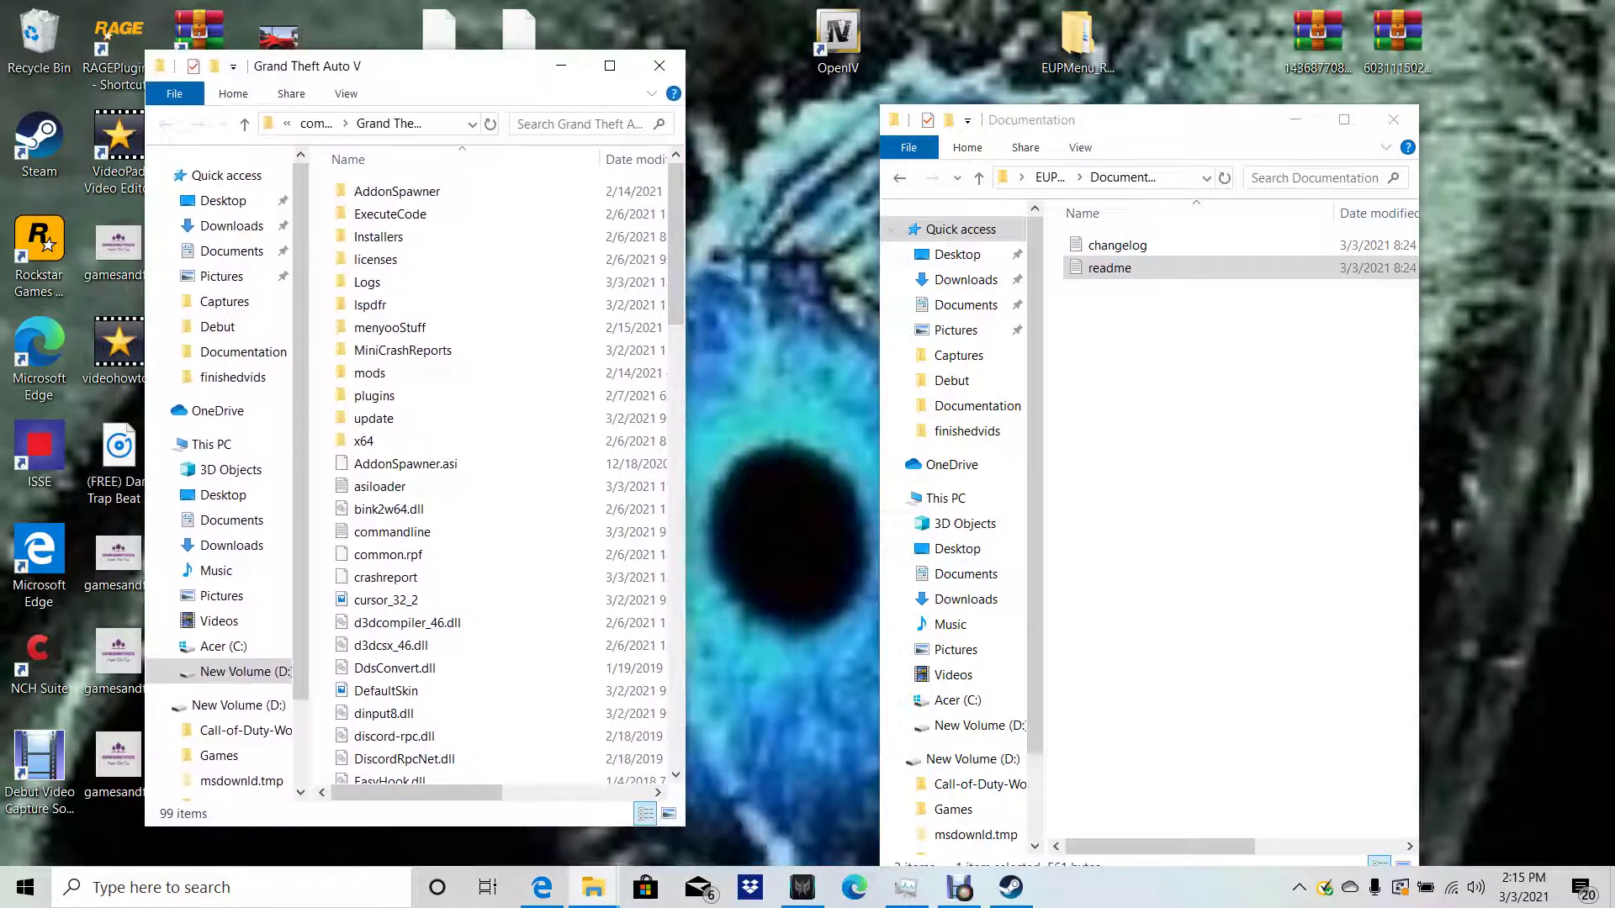
left_click(1343, 119)
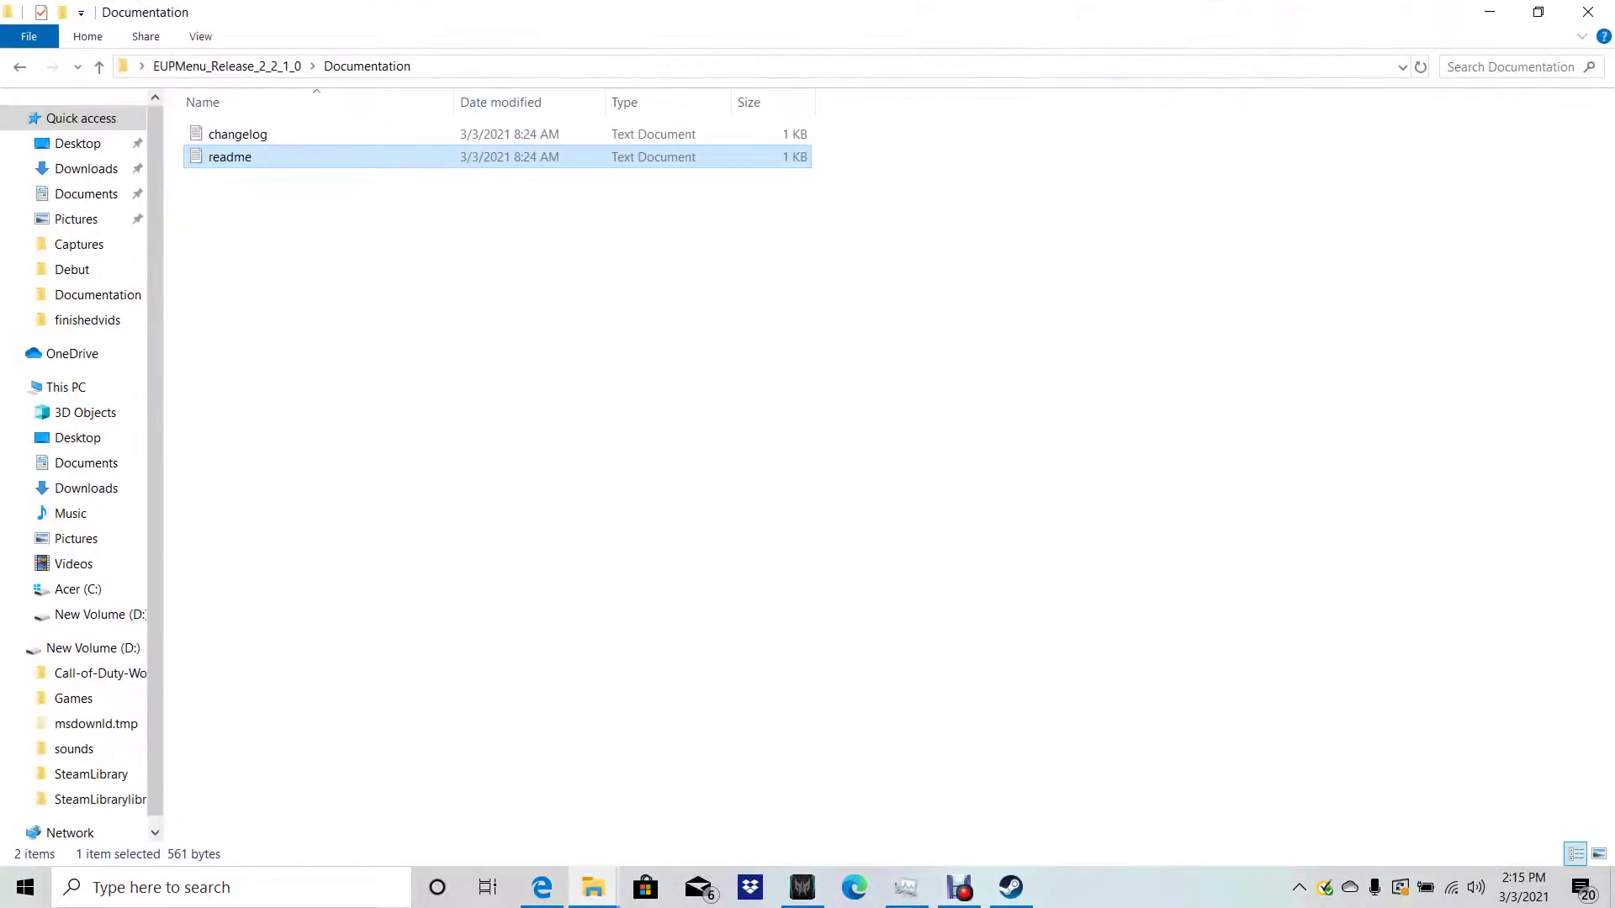
left_click(1537, 11)
left_click_drag(1223, 135, 1133, 107)
Open the changelog in the Documentation folder, read the EUP Menu 2.2.1.0 changes, and close it
left_click(1030, 216)
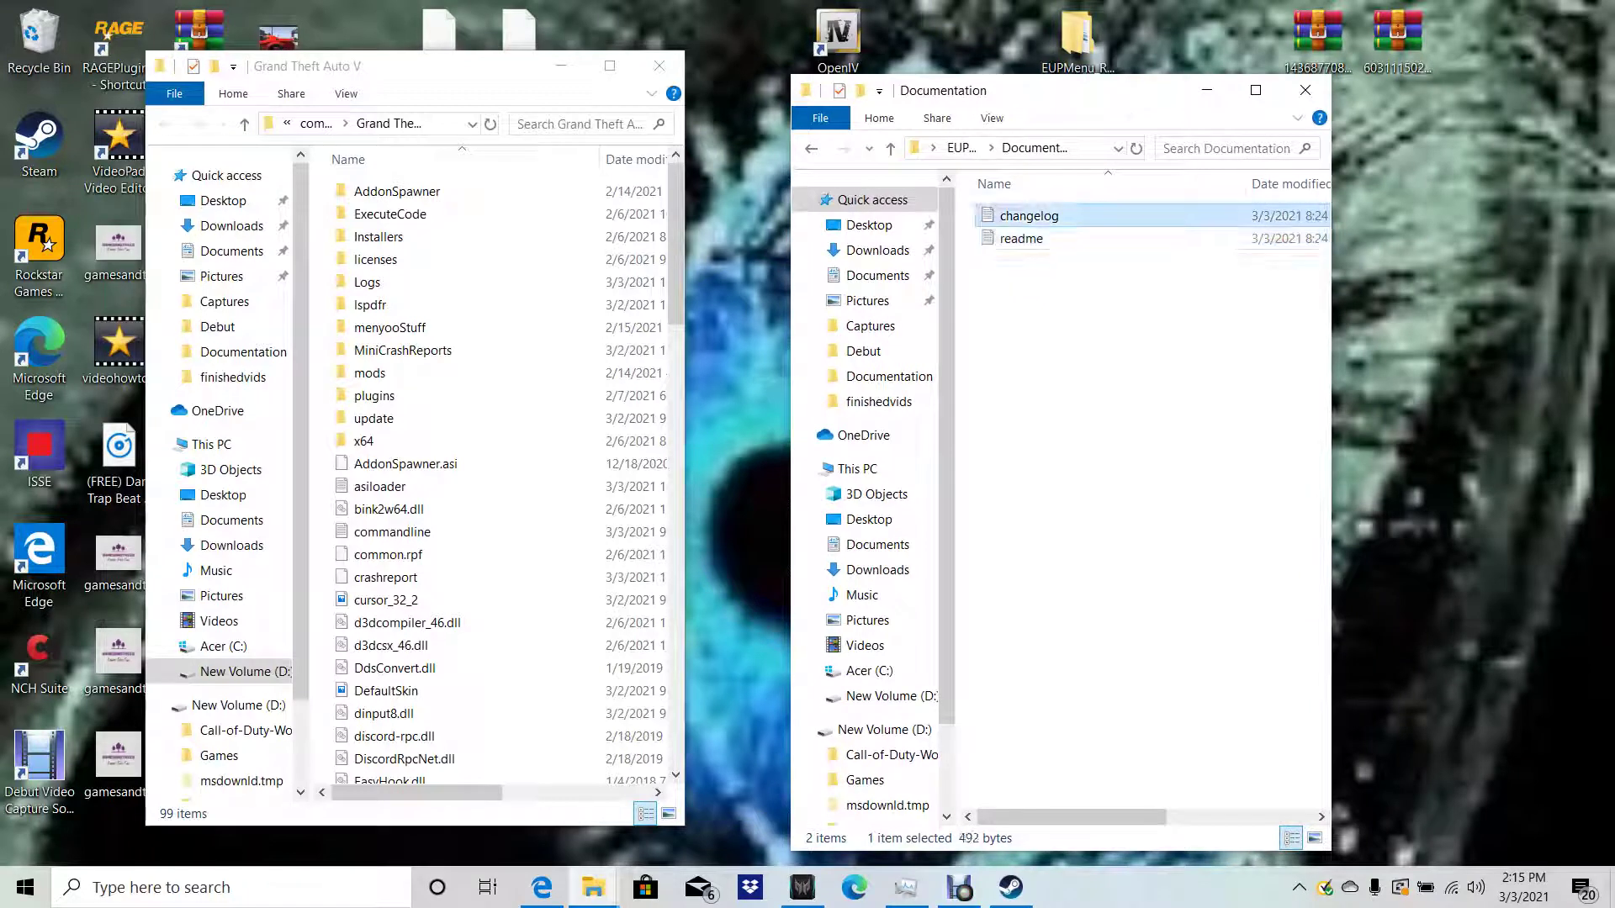
key("Return")
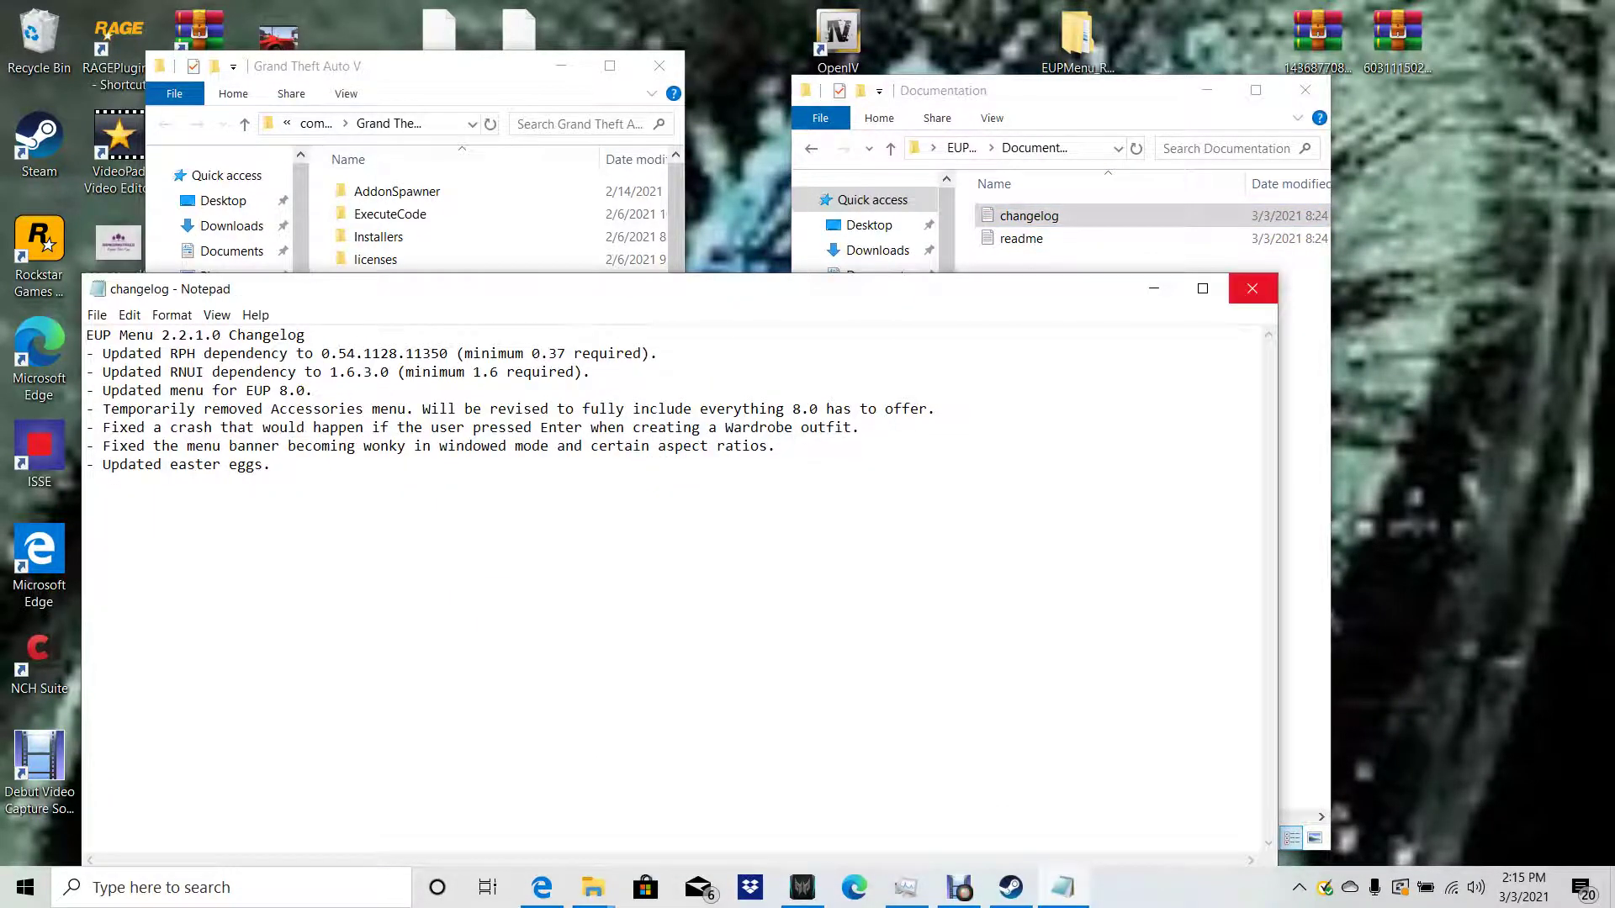
left_click(1252, 288)
Return to the EUPMenu_Release_2_2_1_0 folder and open its Files folder
key("BackSpace")
key("Down")
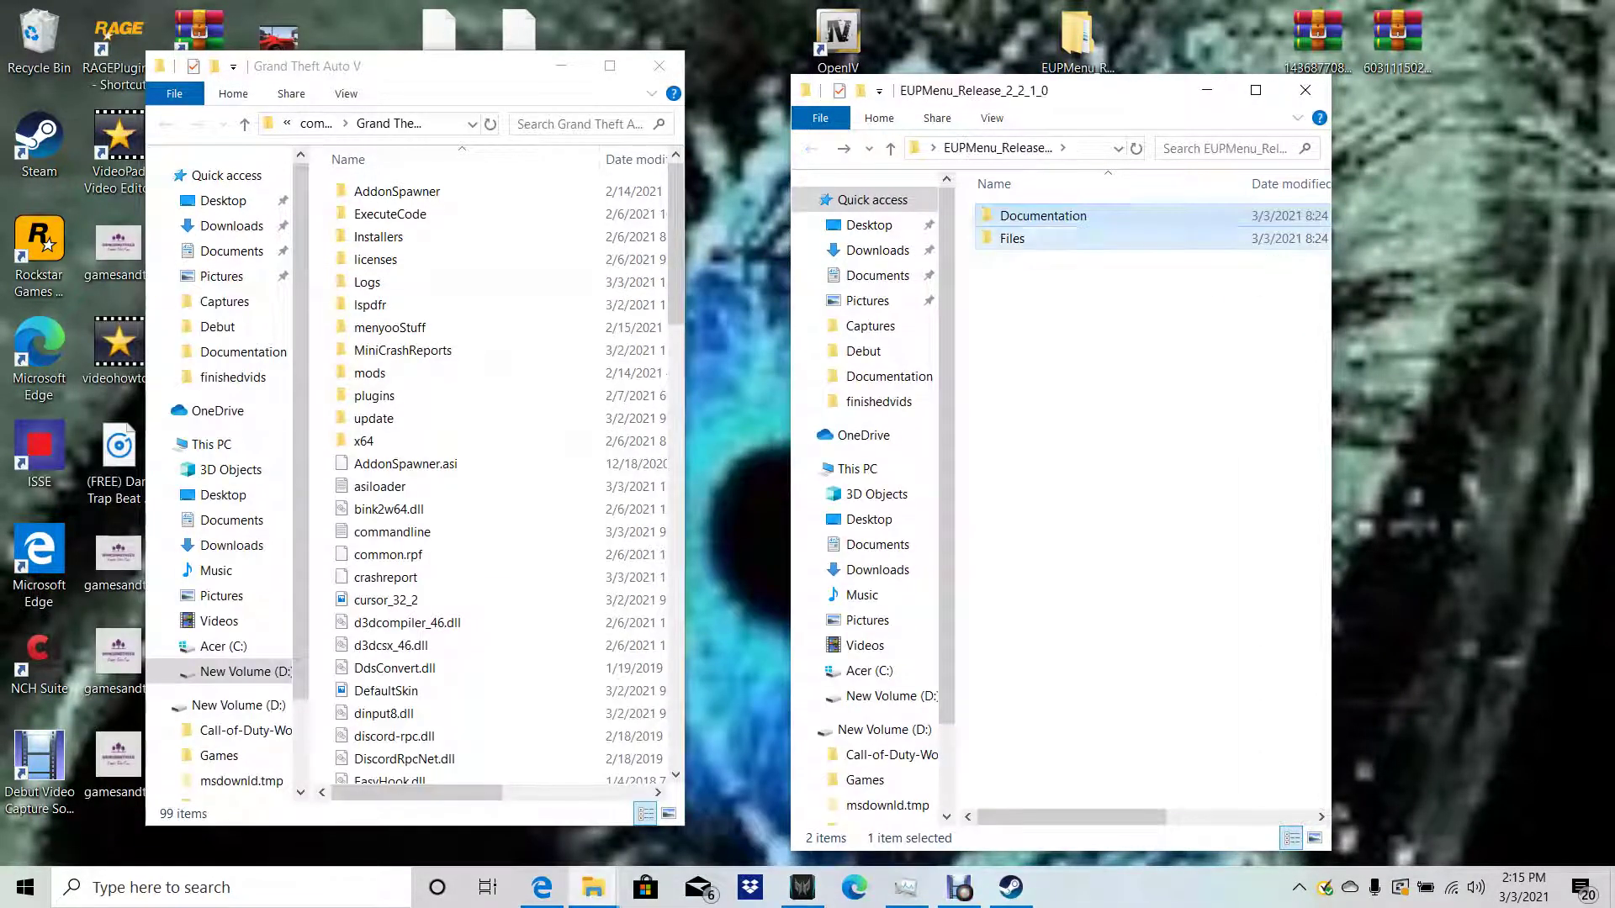
key("Return")
key("Down")
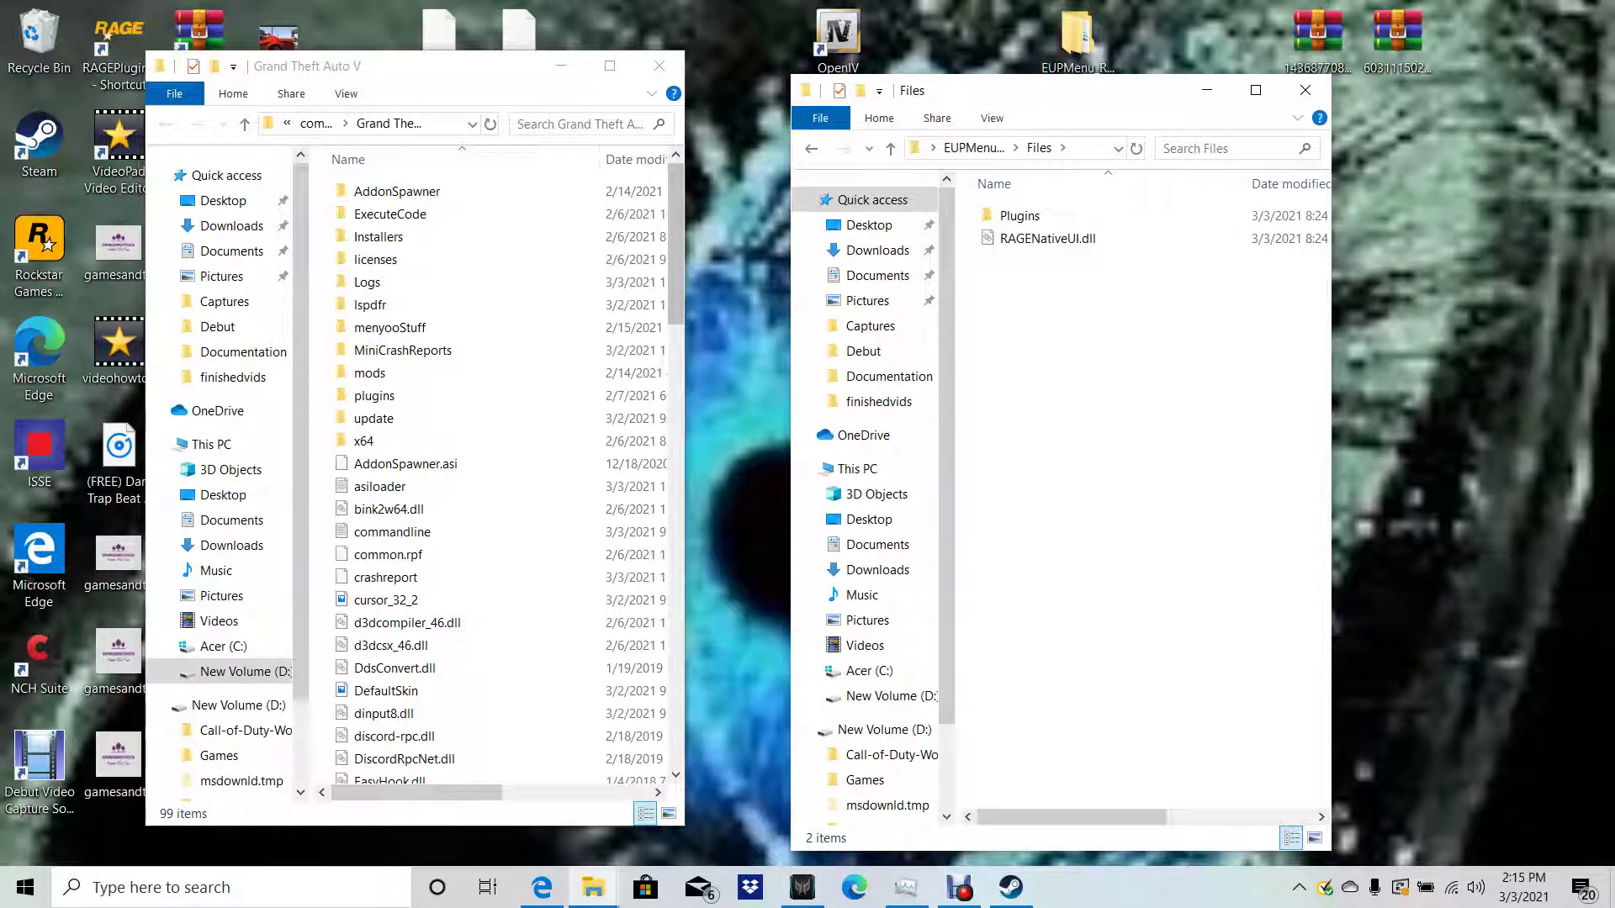
Look through the Grand Theft Auto V folder to locate RAGENativeUI.dll for comparison with the mod's Files folder
left_click(458, 282)
scroll(458, 281, "down", 7)
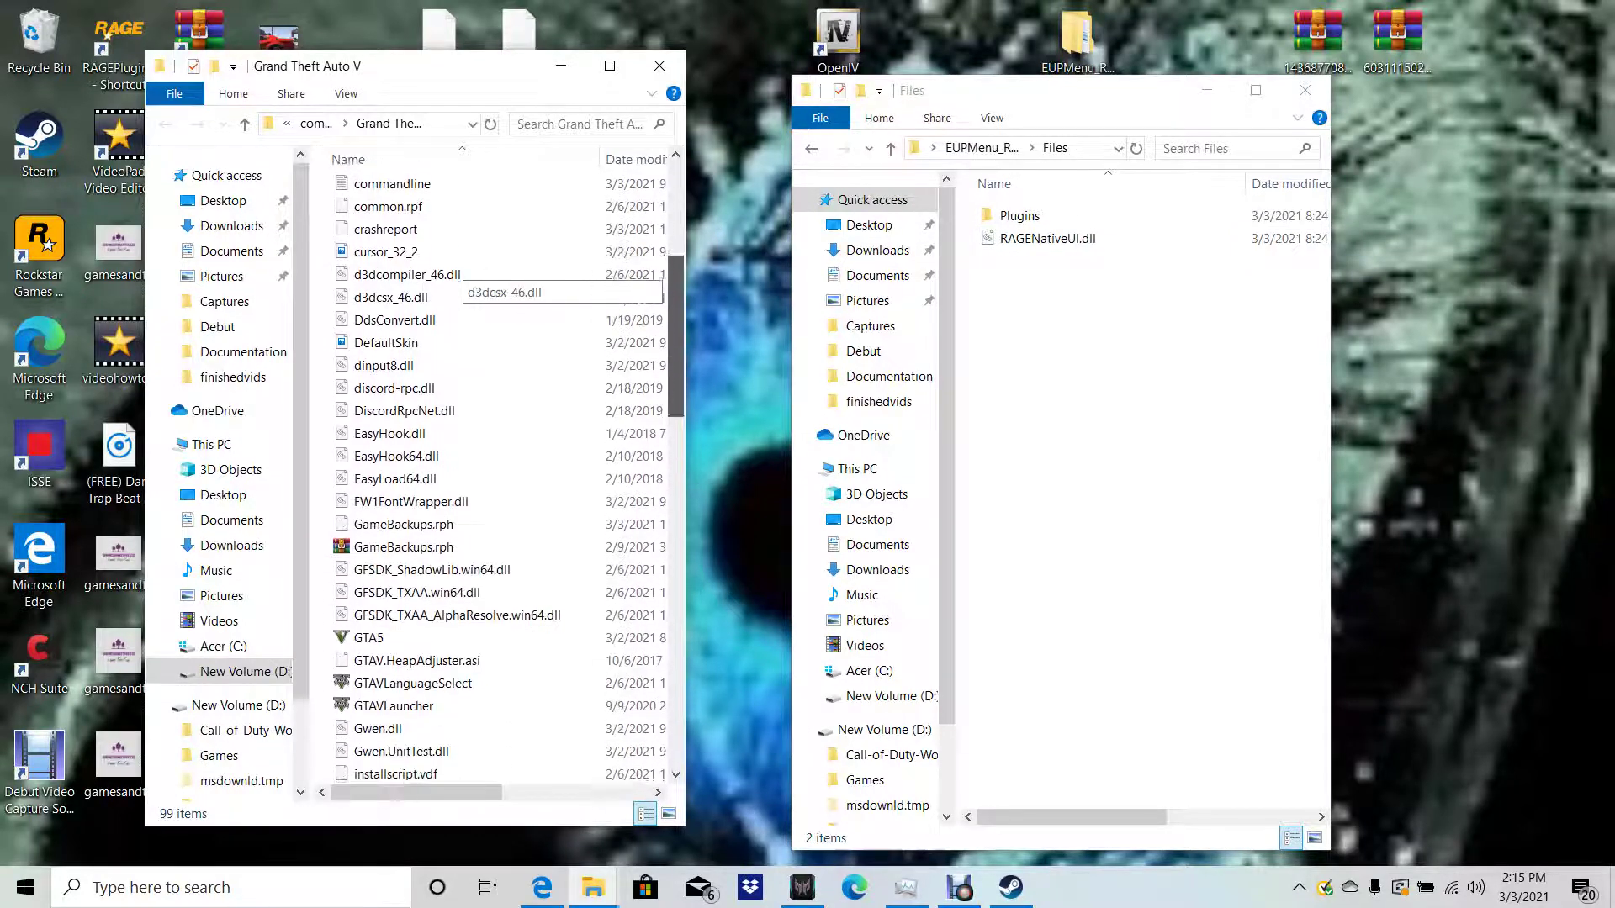
scroll(458, 282, "up", 3)
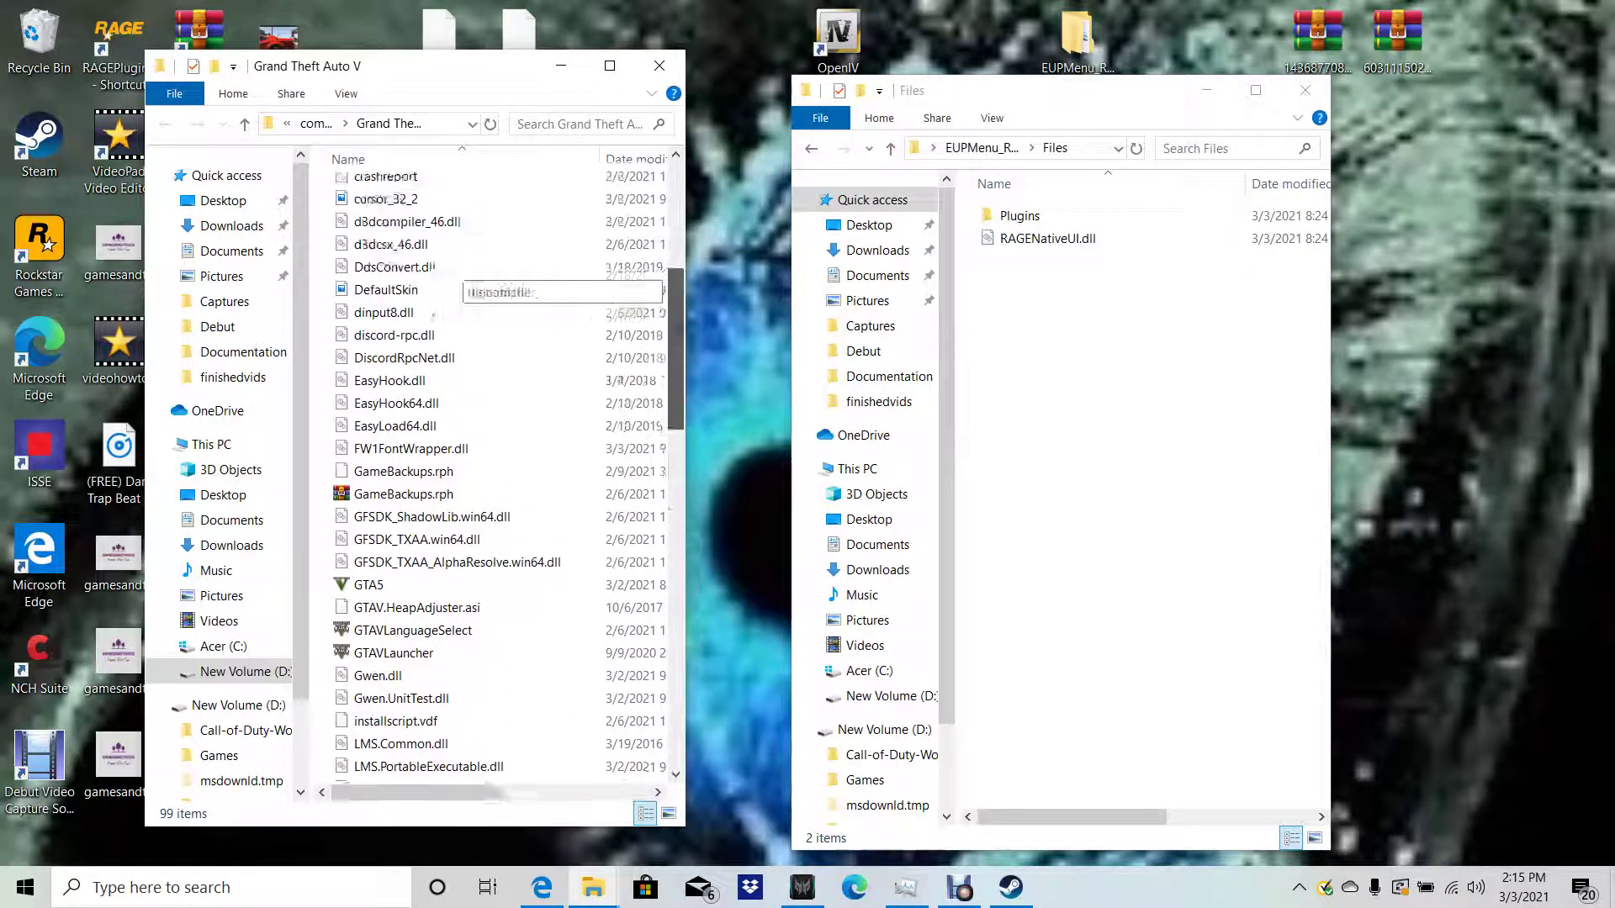
scroll(459, 282, "up", 2)
scroll(458, 282, "down", 12)
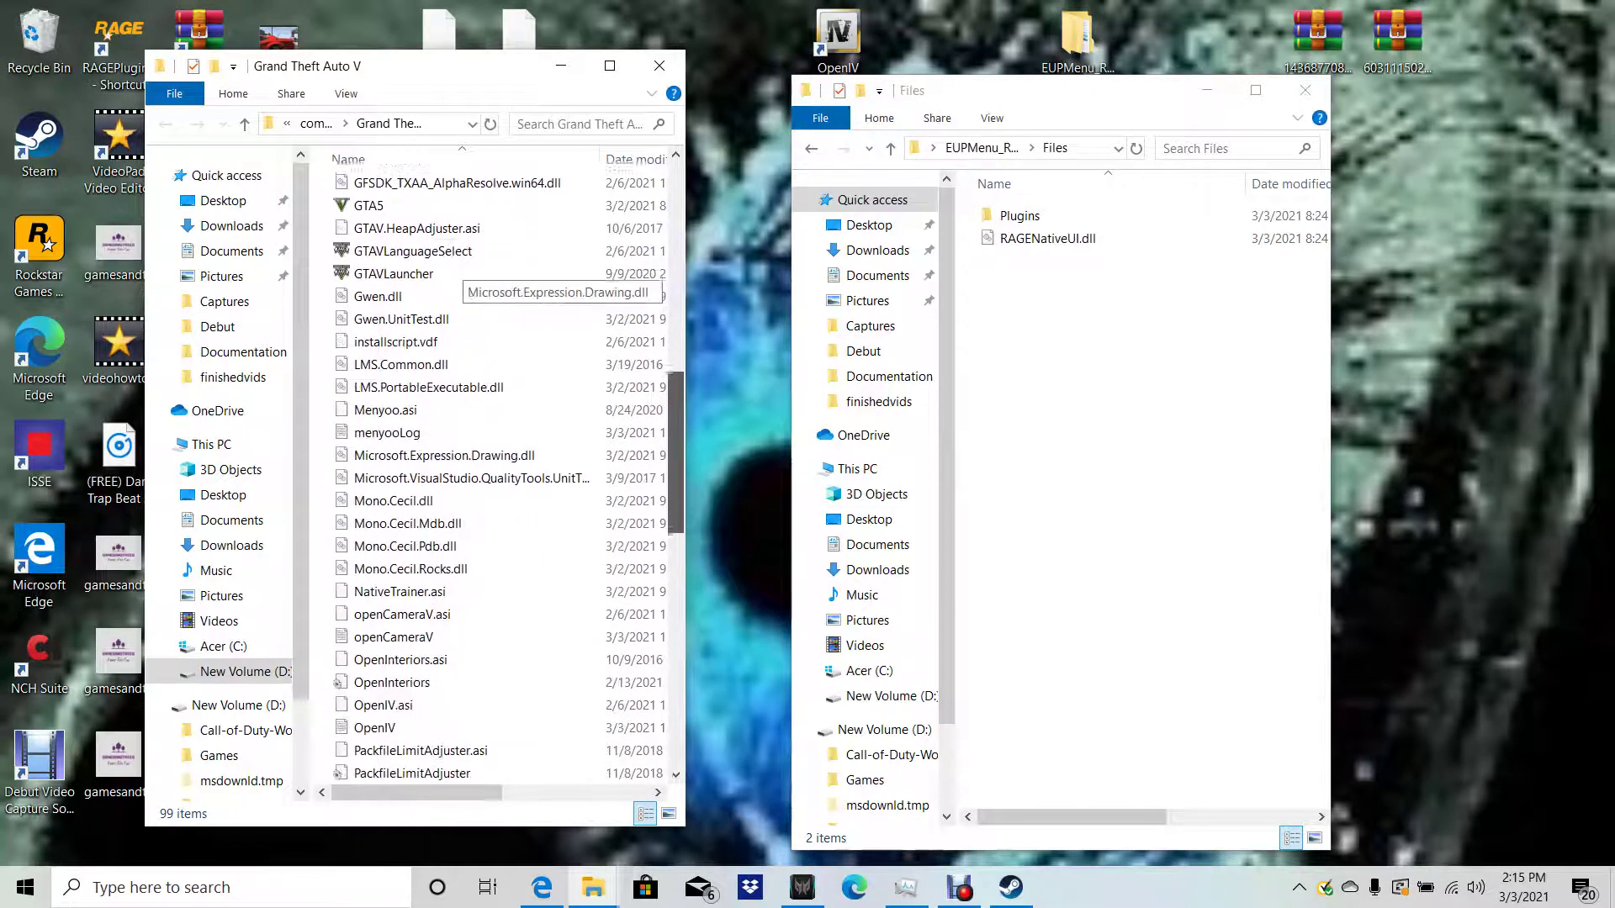
scroll(458, 281, "down", 2)
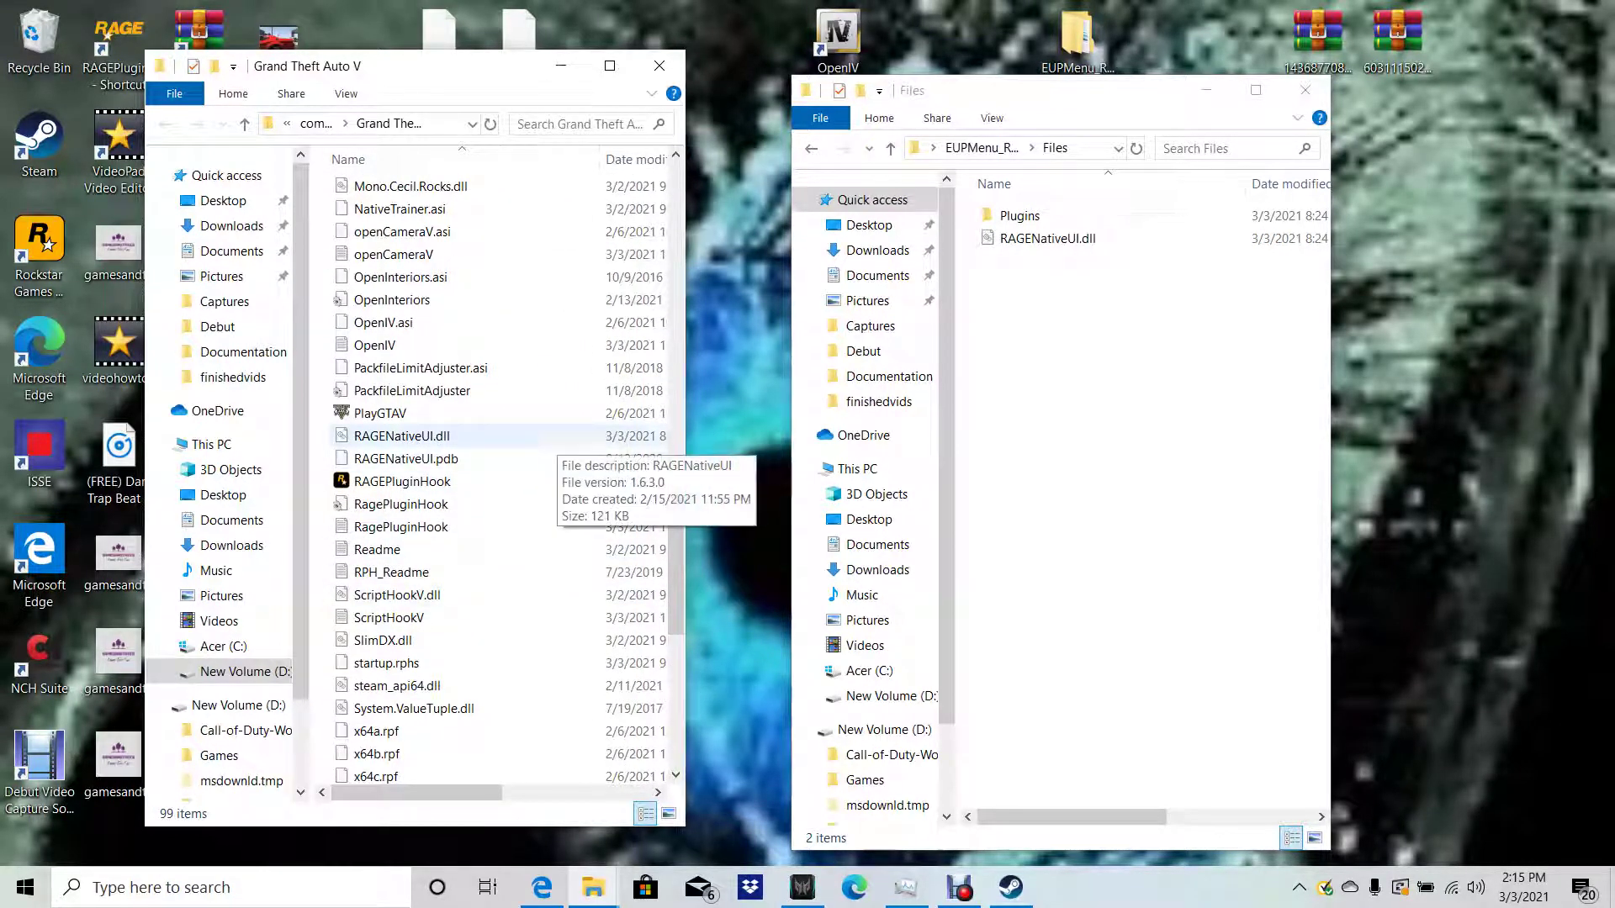
Compare the mod's Plugins folder and RAGENativeUI.dll with the game folder's RAGENativeUI.dll by modified date, and close the Files window
left_click_drag(421, 793, 450, 793)
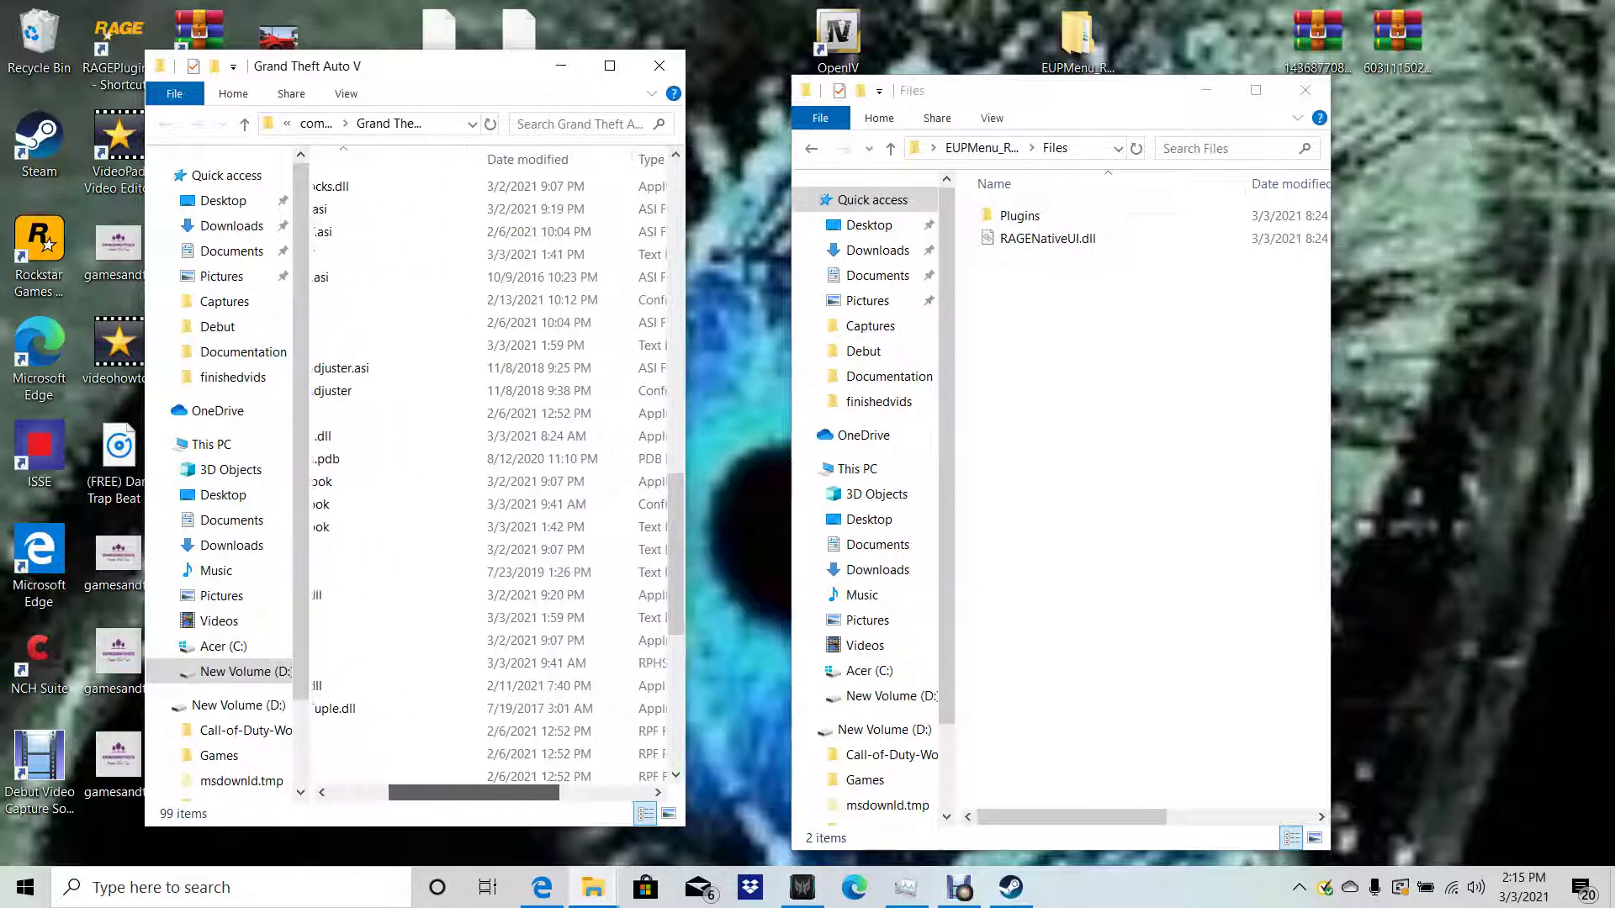
scroll(496, 471, "left", 3)
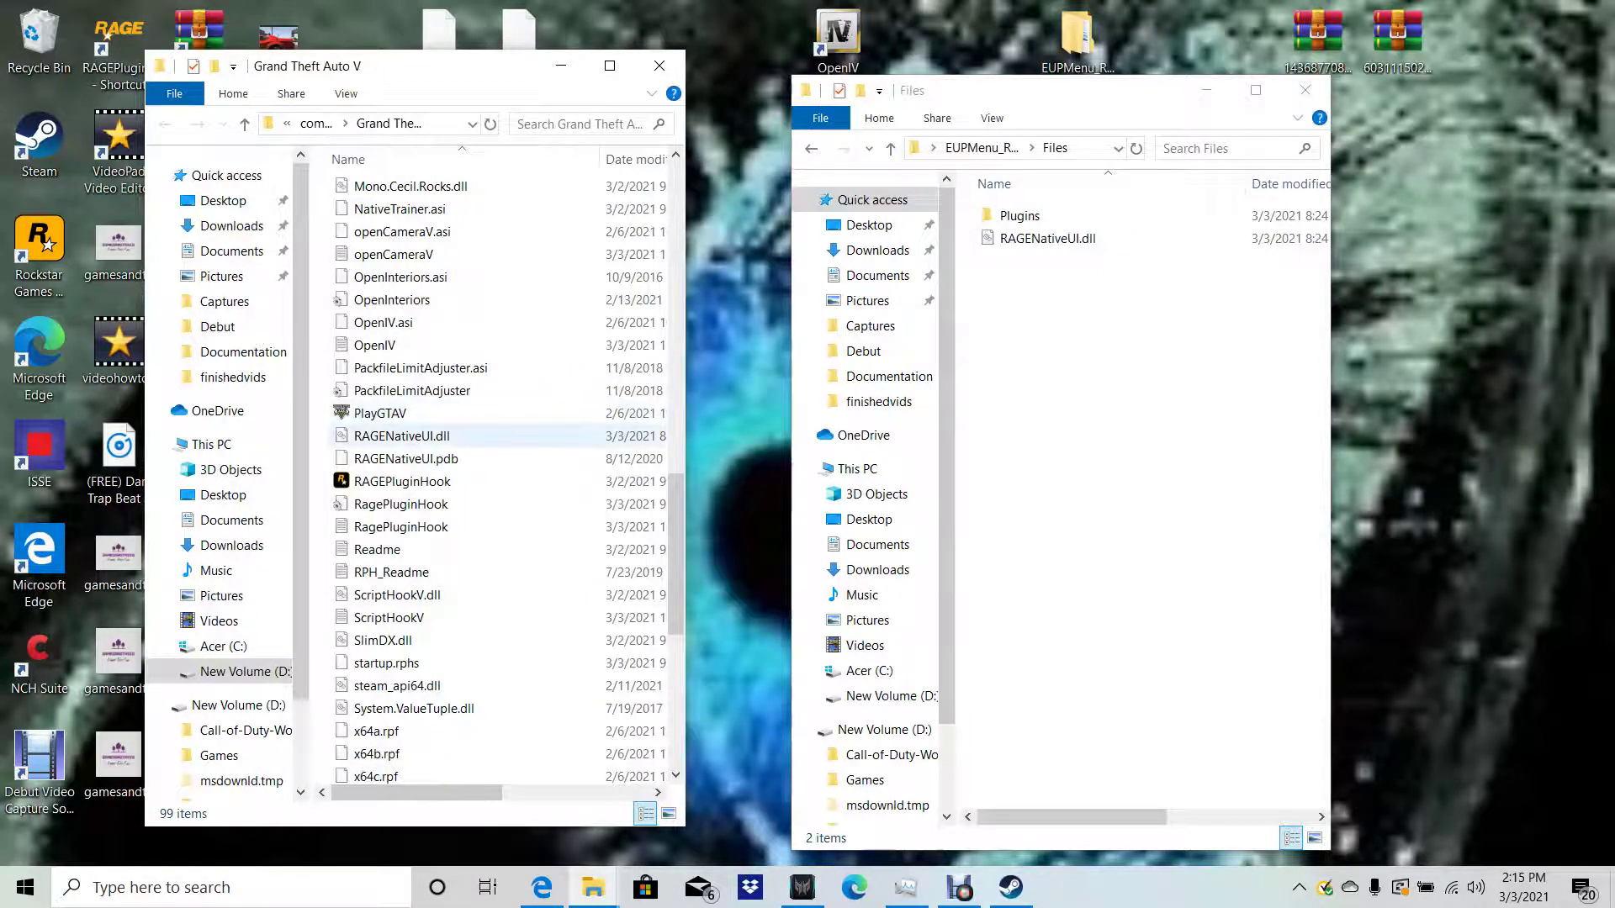
left_click_drag(1171, 338, 978, 212)
left_click_drag(1047, 235, 1093, 332)
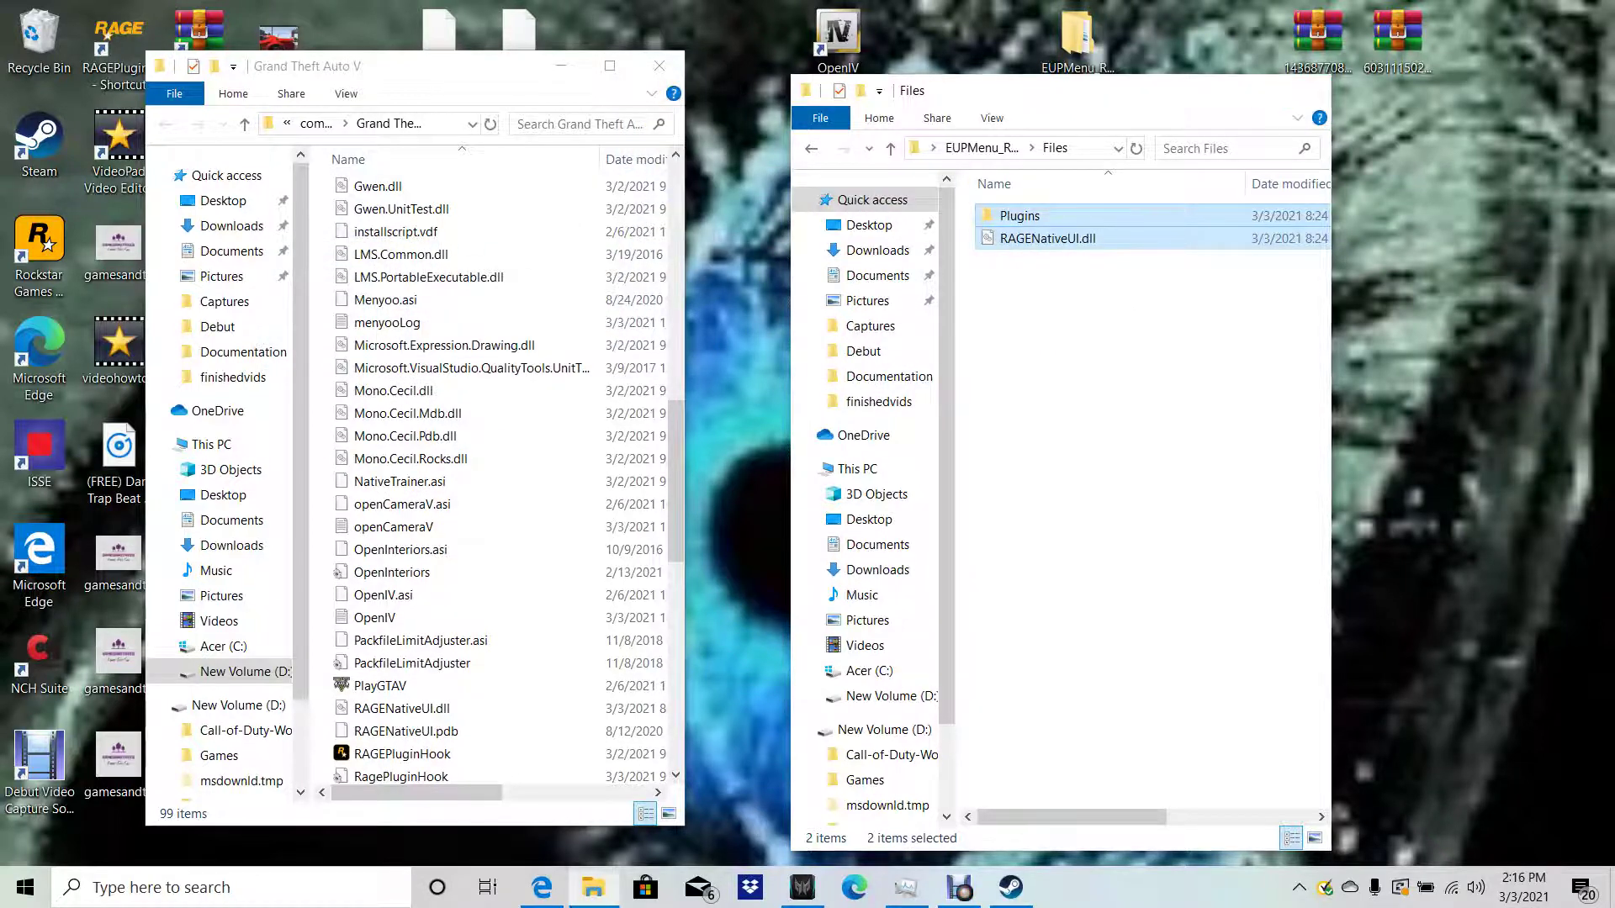
left_click(1305, 90)
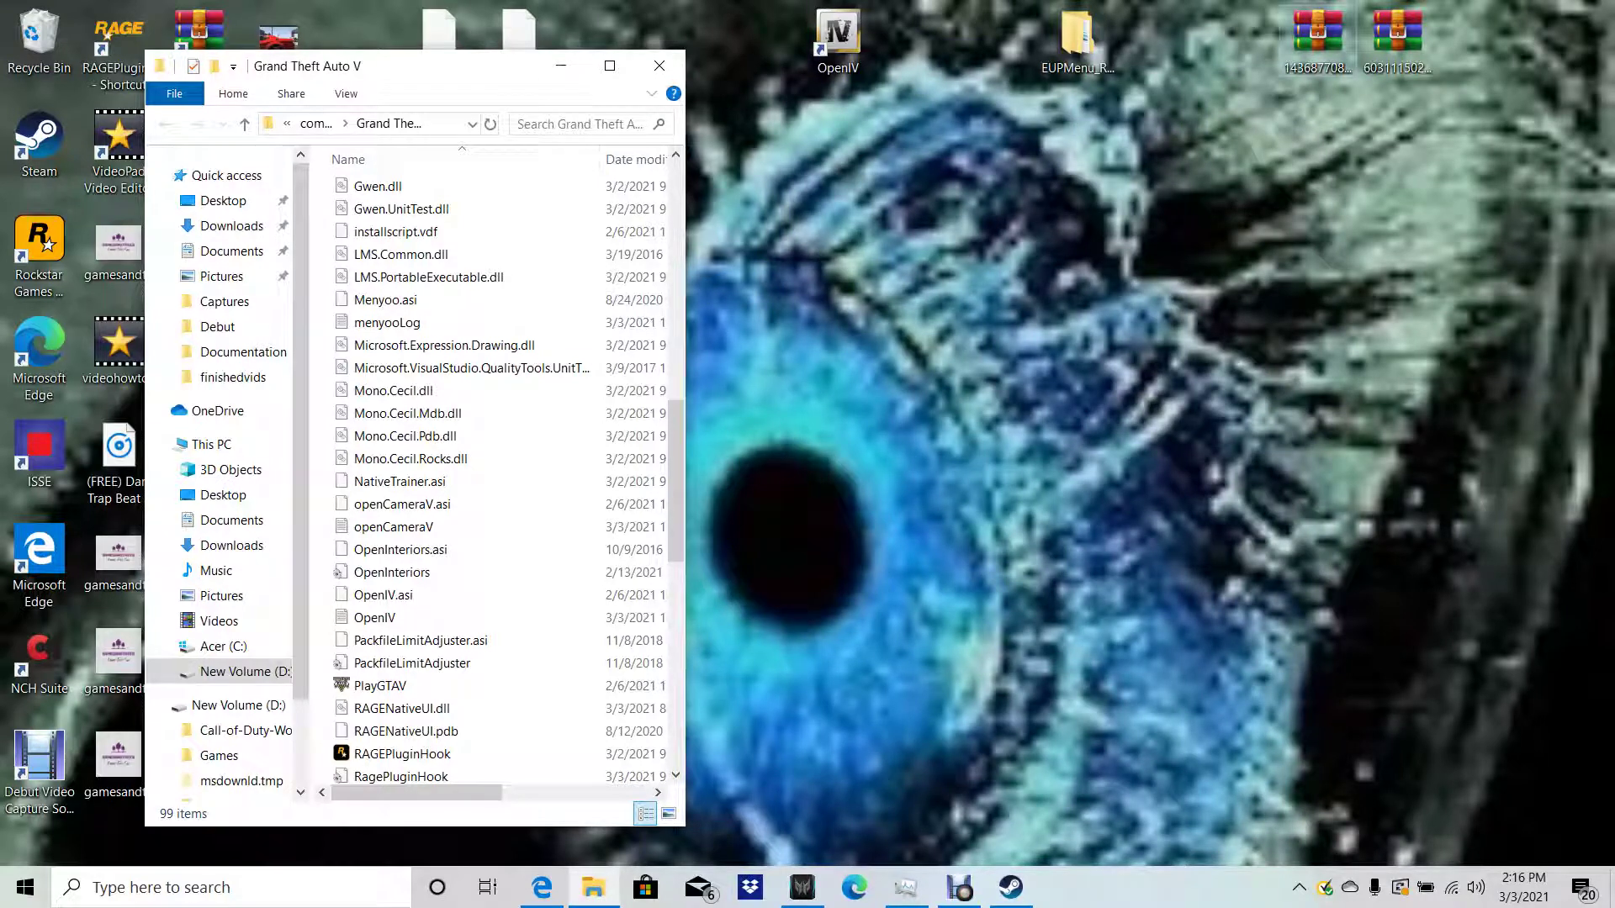
right_click(1303, 53)
key("Escape")
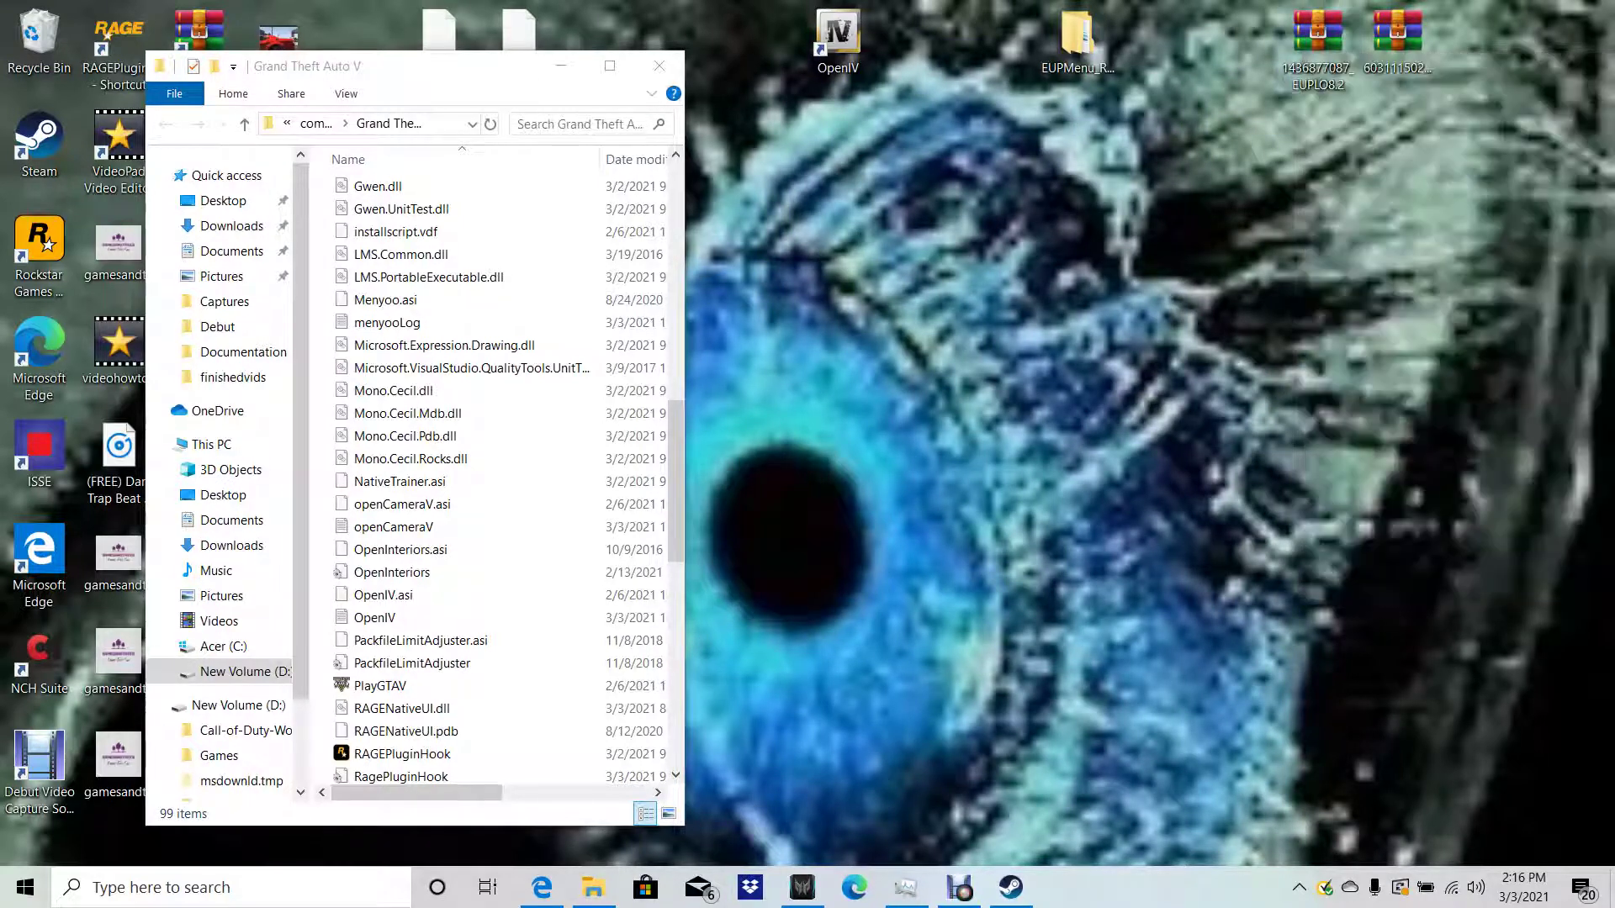
key("shift+F10")
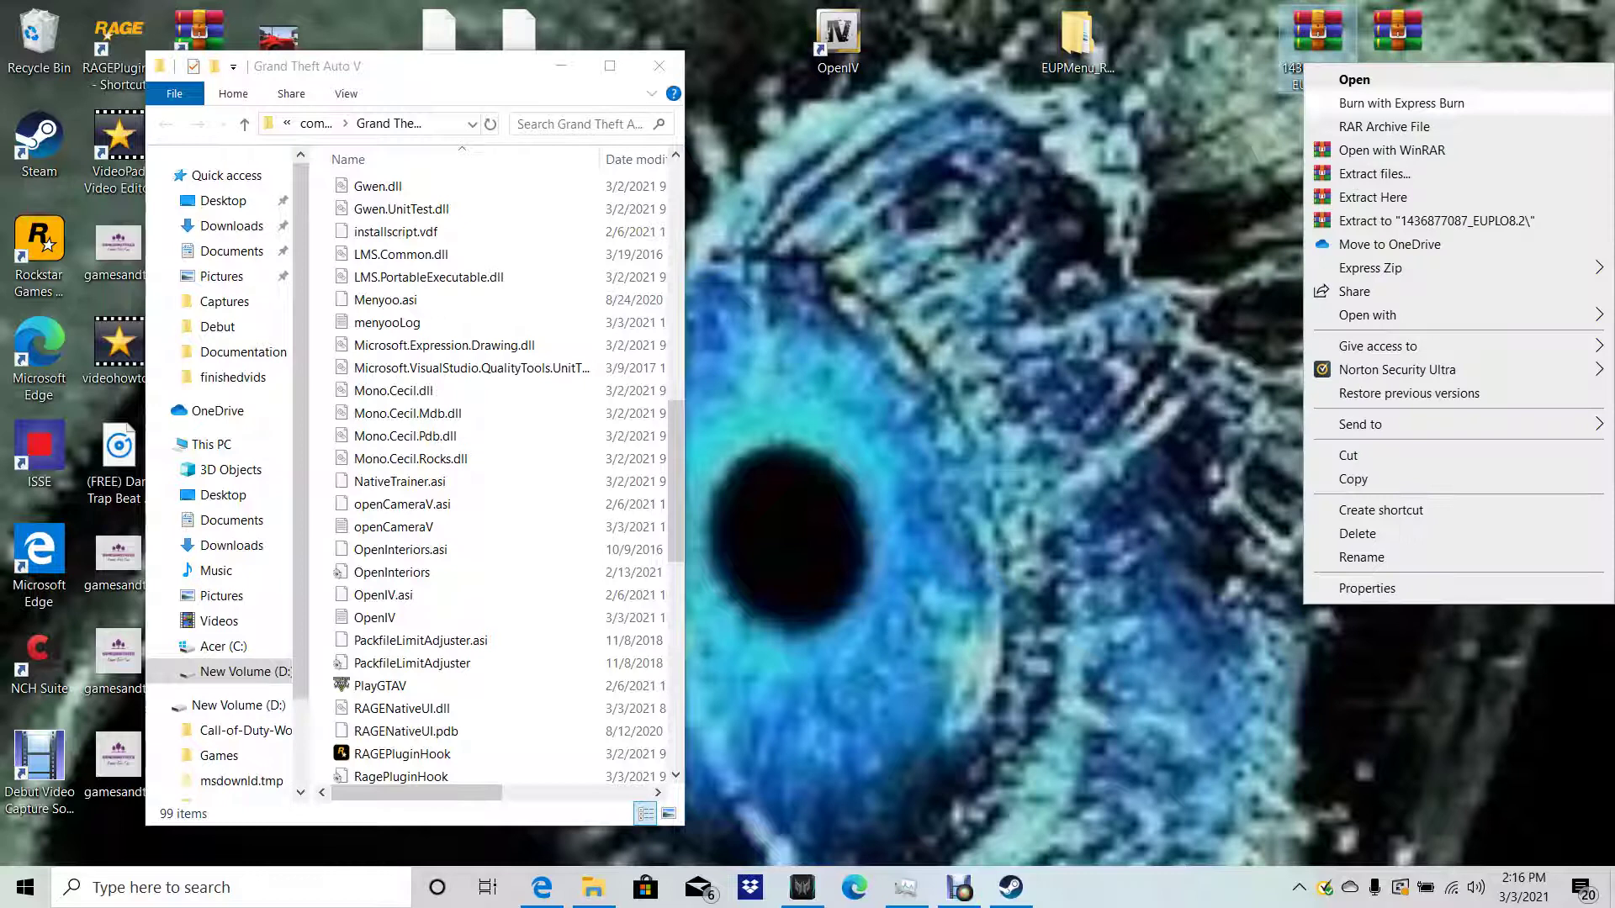
right_click(1287, 56)
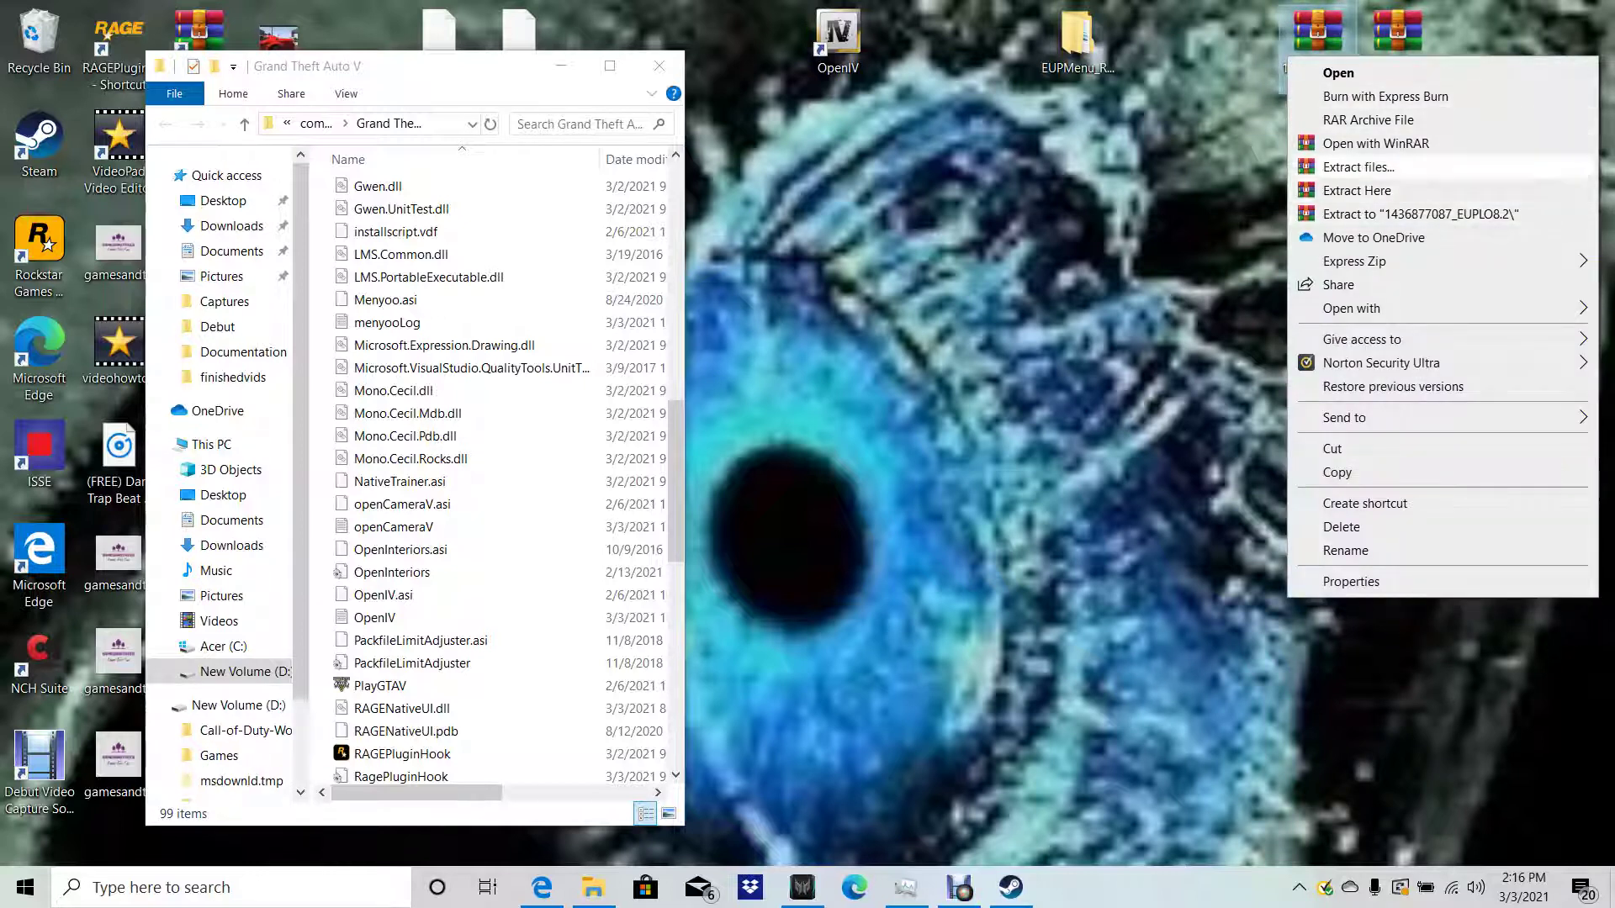
key("Escape")
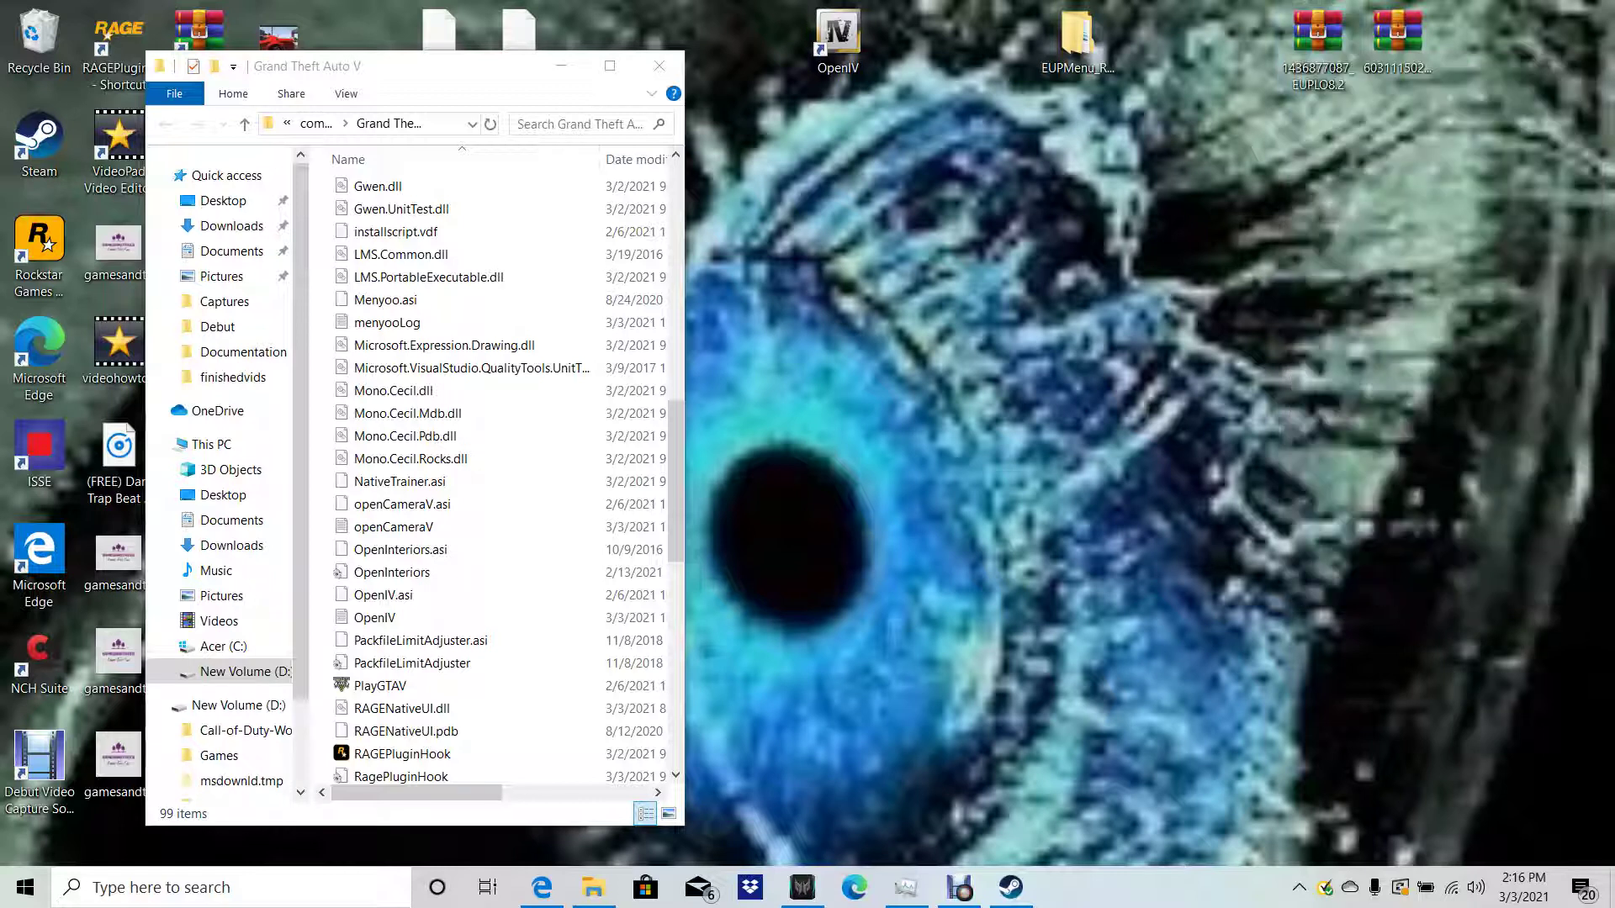
key("Return")
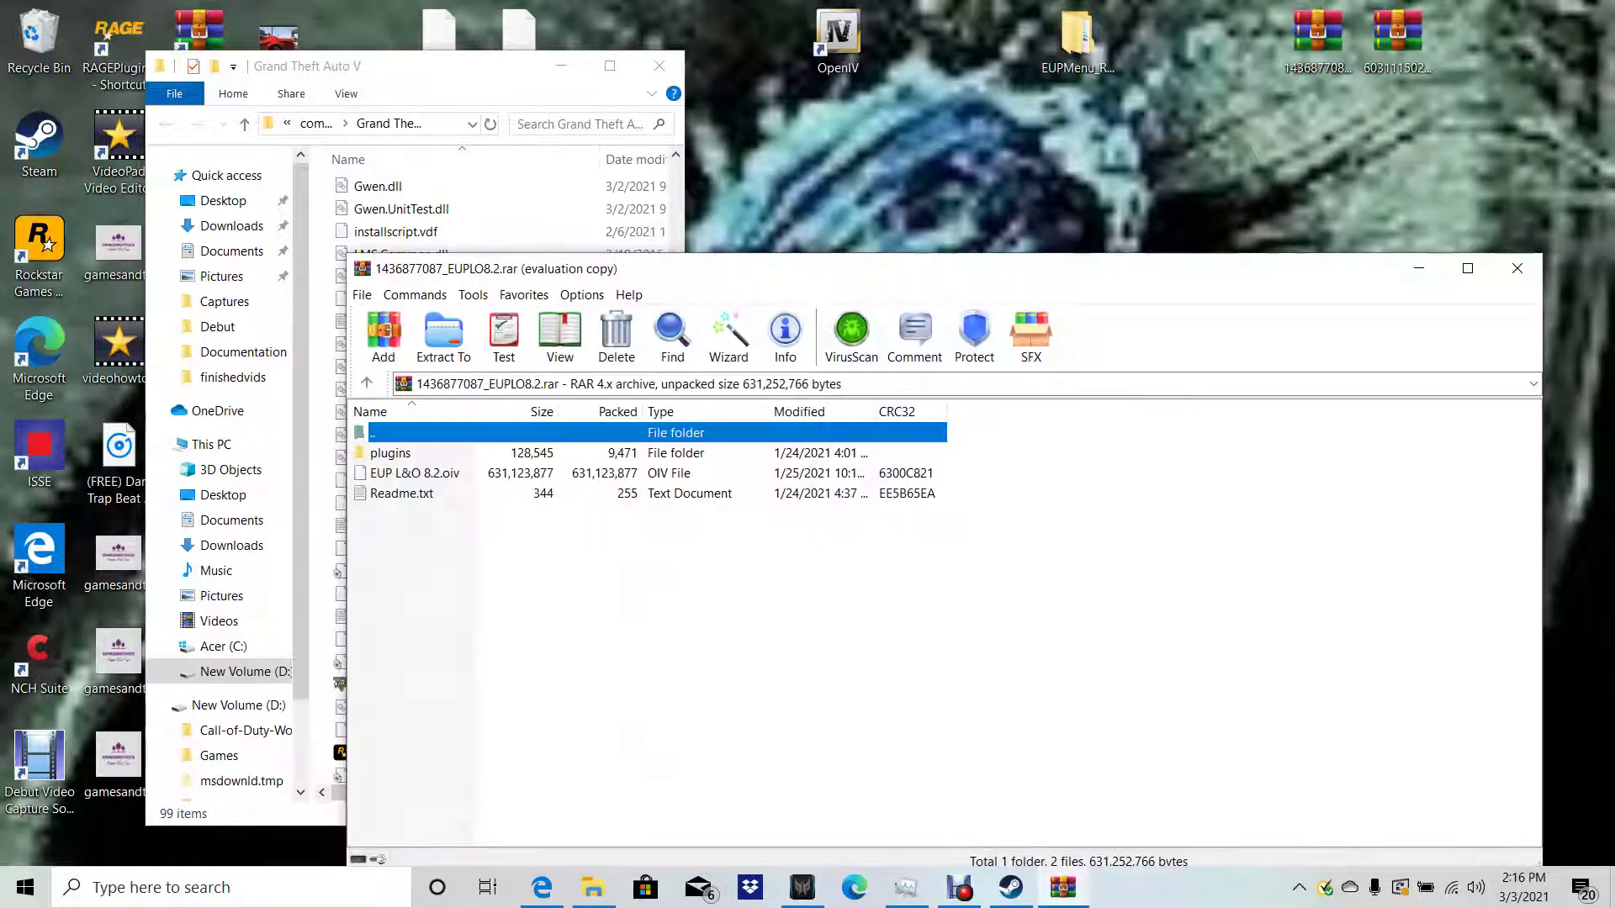
Move the archive window clear of the game folder's file list, read the archive's Readme.txt, and close the text
left_click_drag(757, 268, 1038, 229)
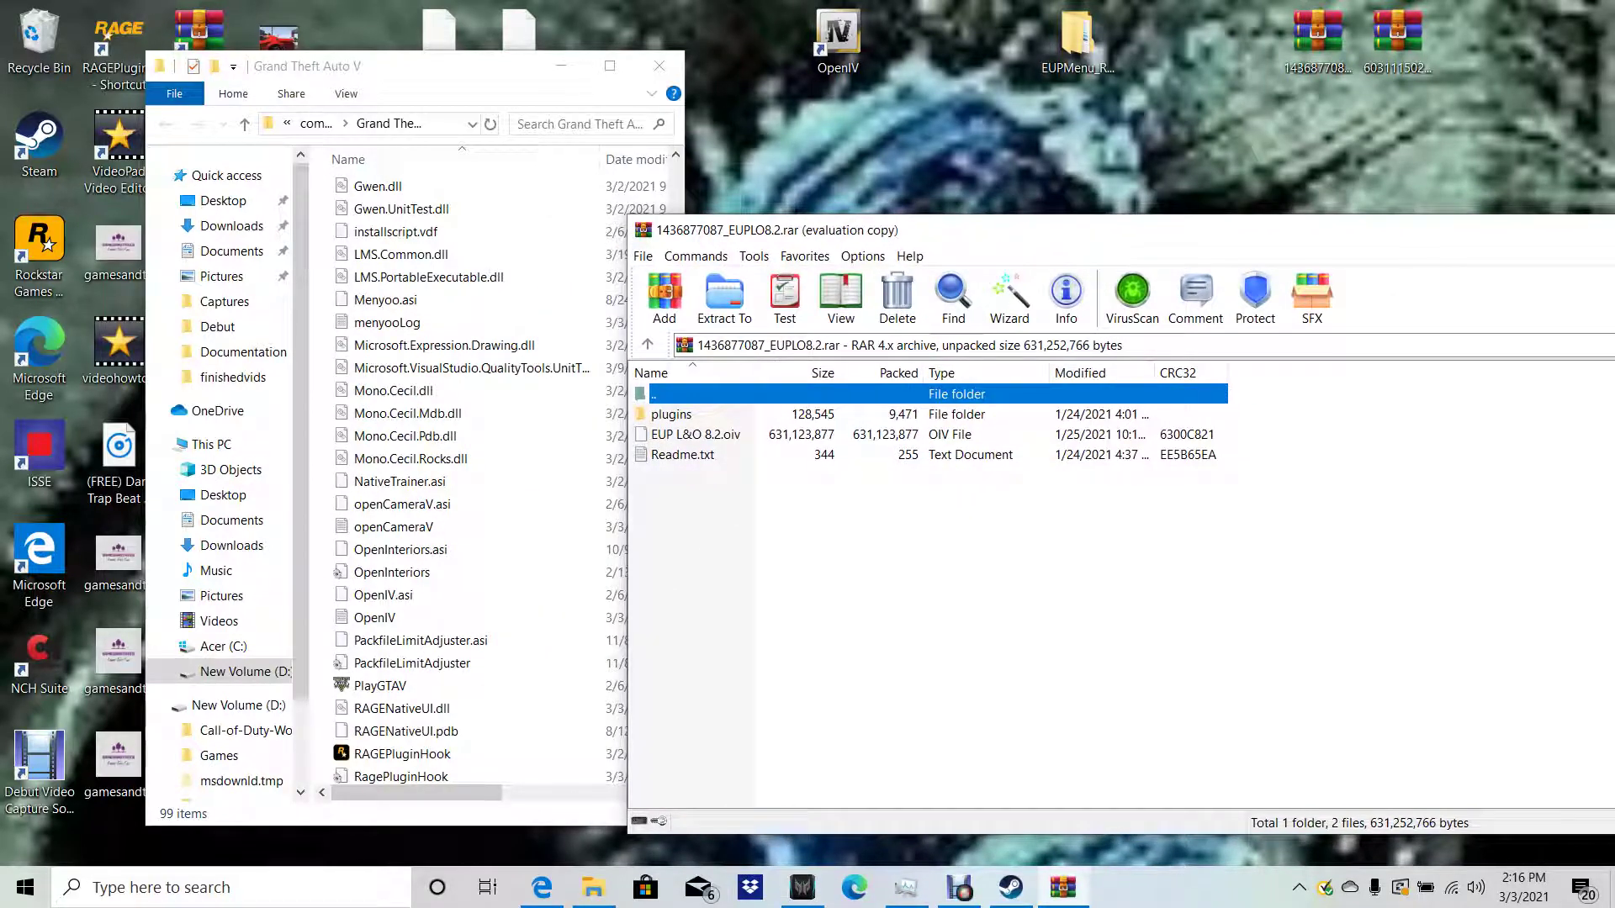
double_click(682, 454)
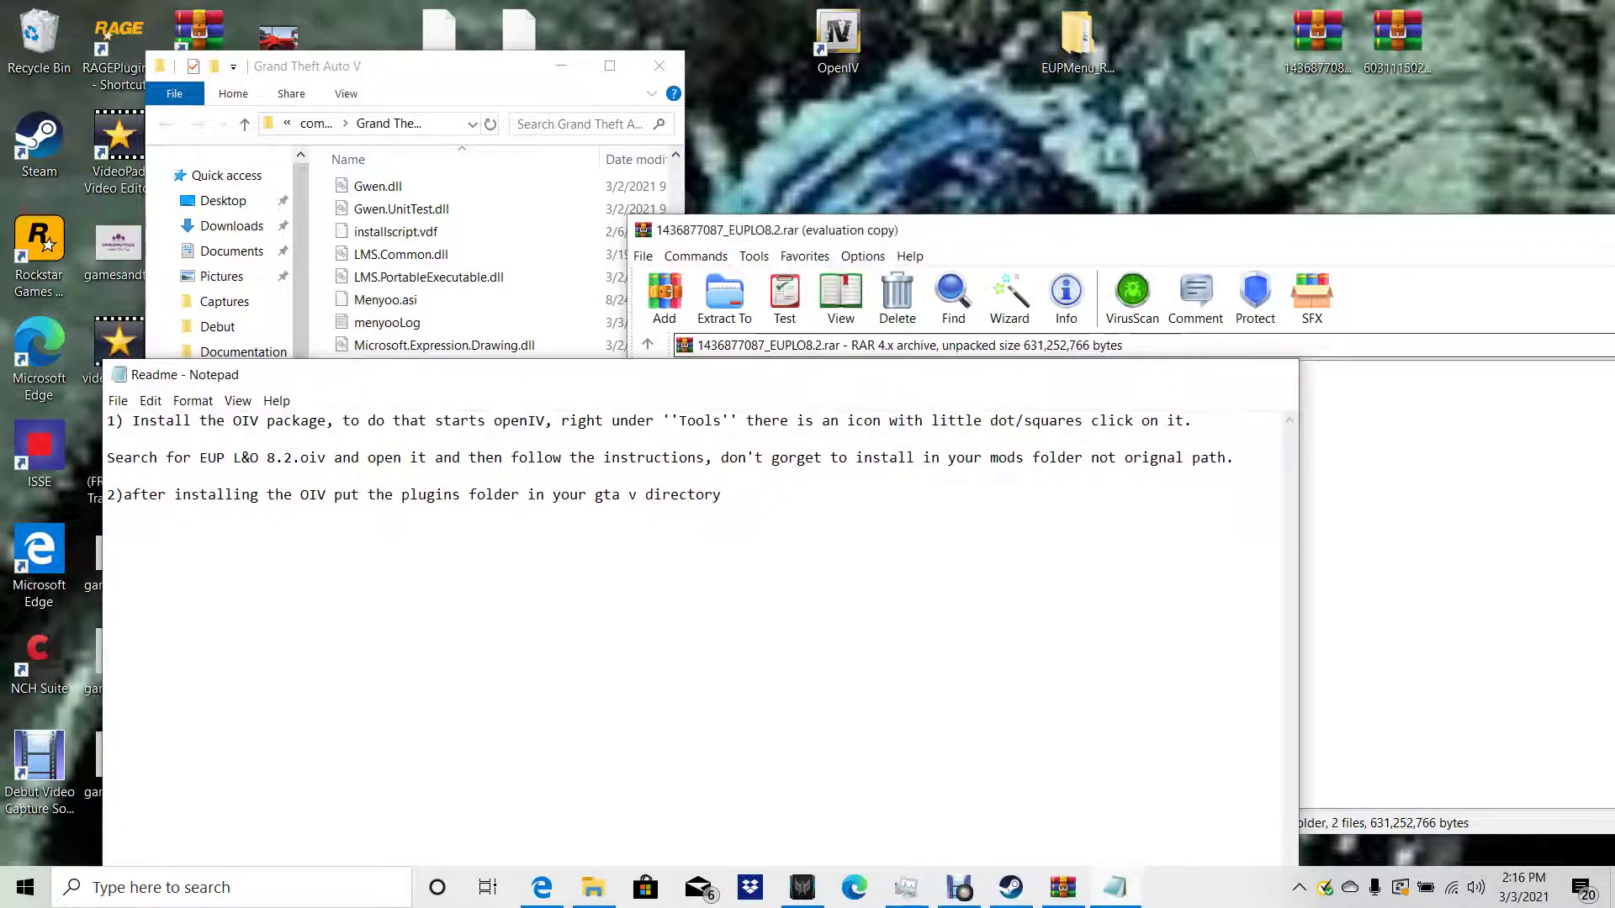
key("alt+F4")
Place EUP L&O 8.2.oiv and EUP S&R 1.4.oiv beside the OpenIV shortcut on the desktop, and close the EUPLO8.2 archive
left_click_drag(481, 67, 455, 148)
left_click_drag(439, 38, 758, 38)
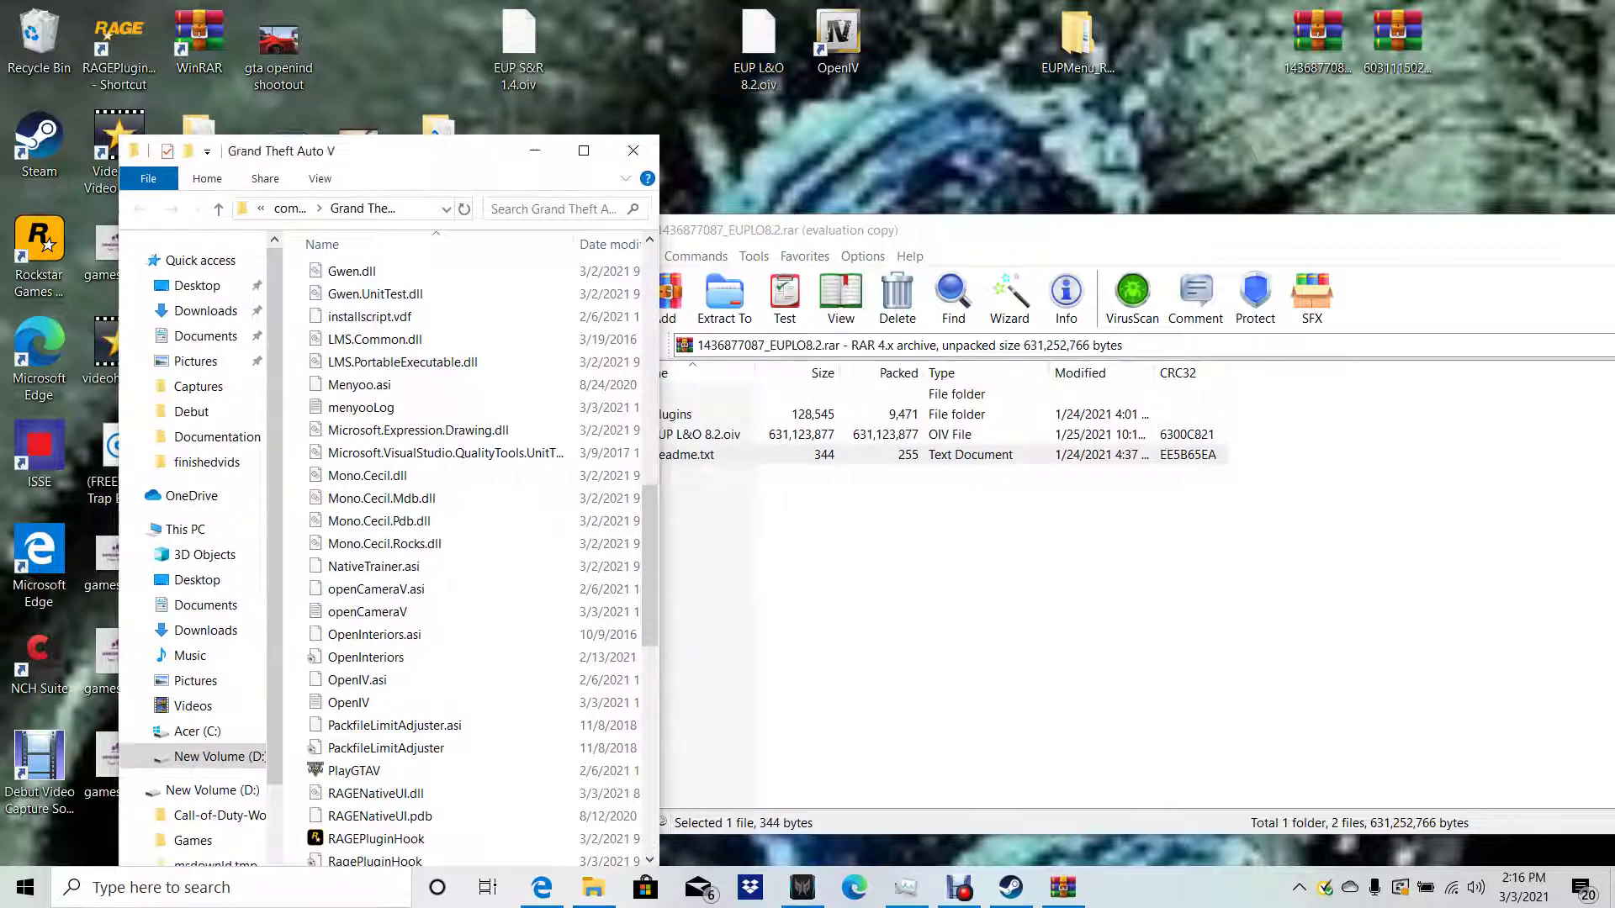
left_click_drag(420, 151, 363, 46)
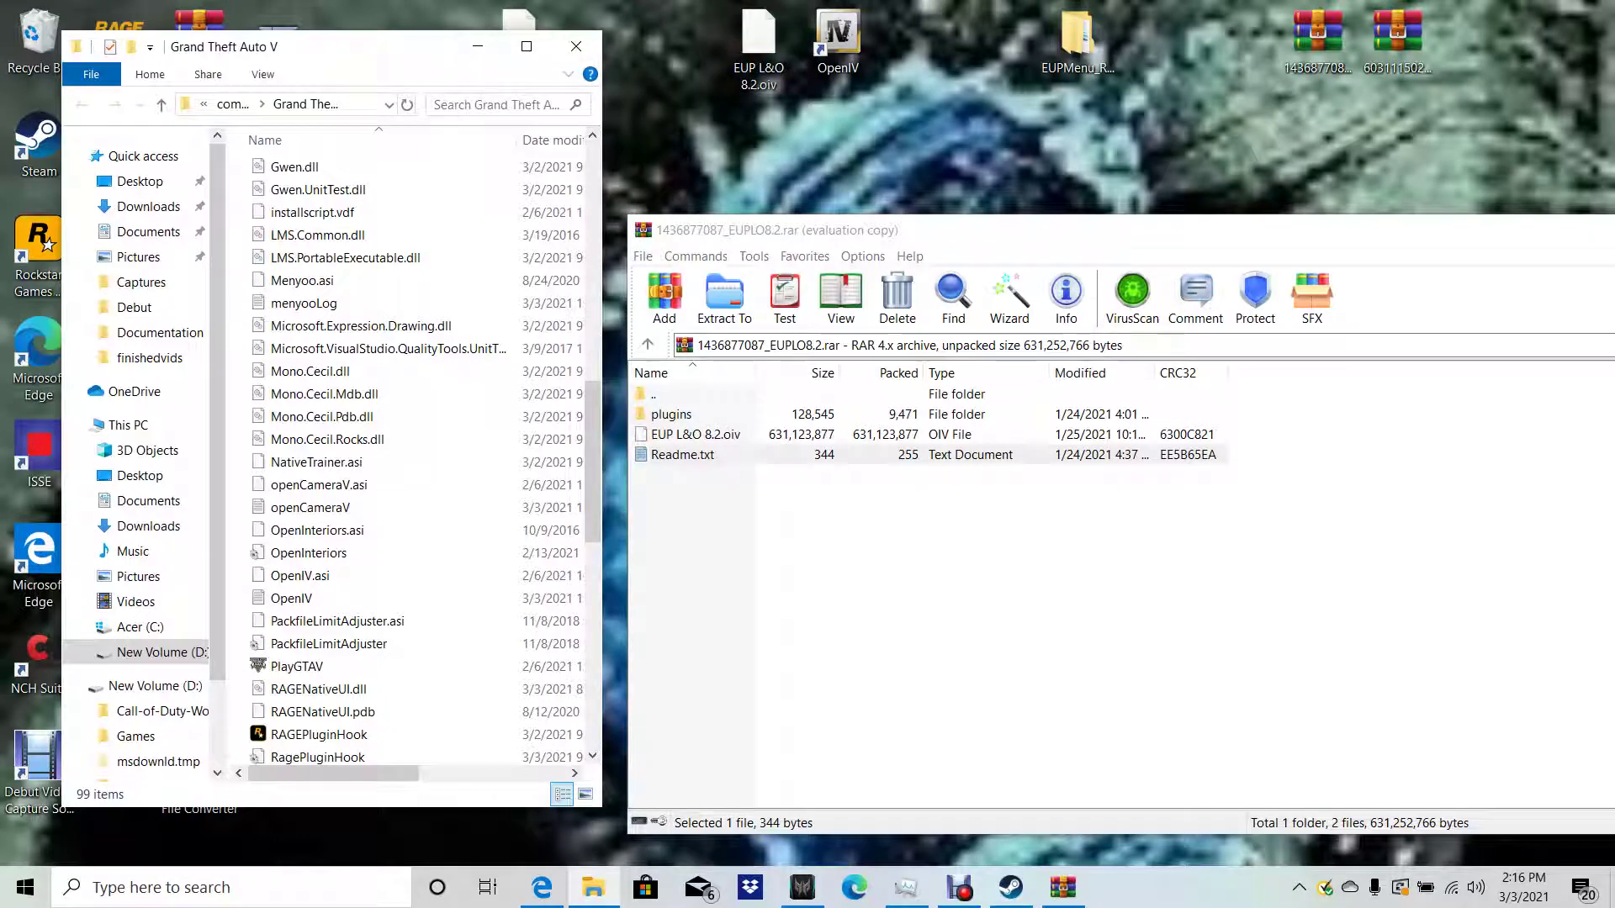
left_click_drag(379, 46, 353, 191)
left_click_drag(519, 42, 681, 50)
left_click_drag(311, 191, 353, 80)
left_click_drag(967, 229, 755, 242)
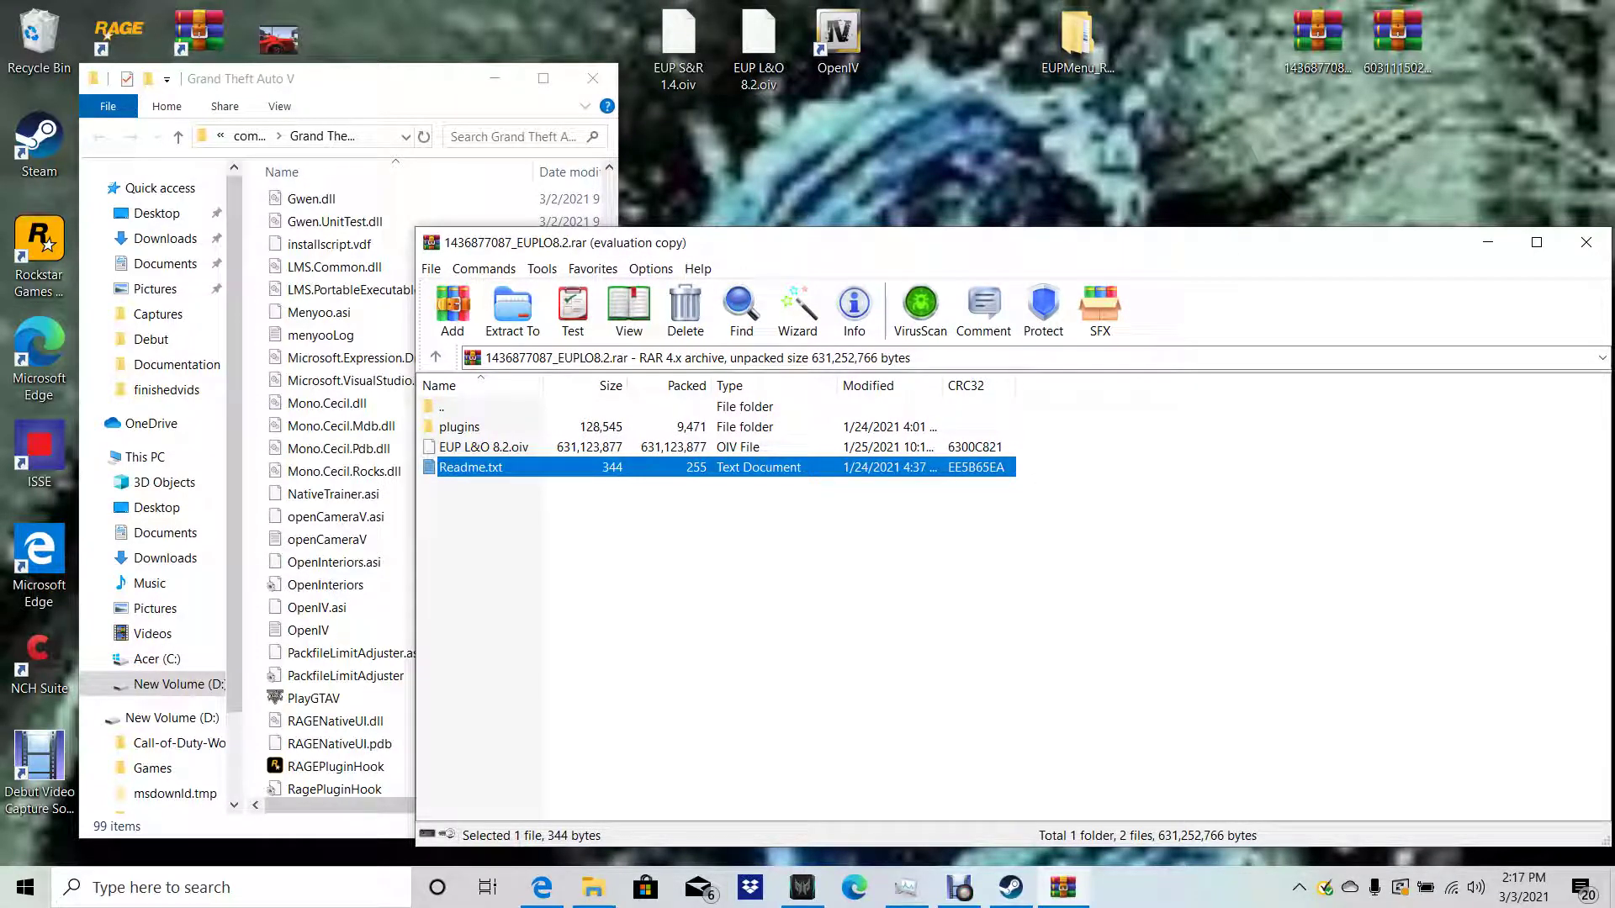
left_click(1587, 242)
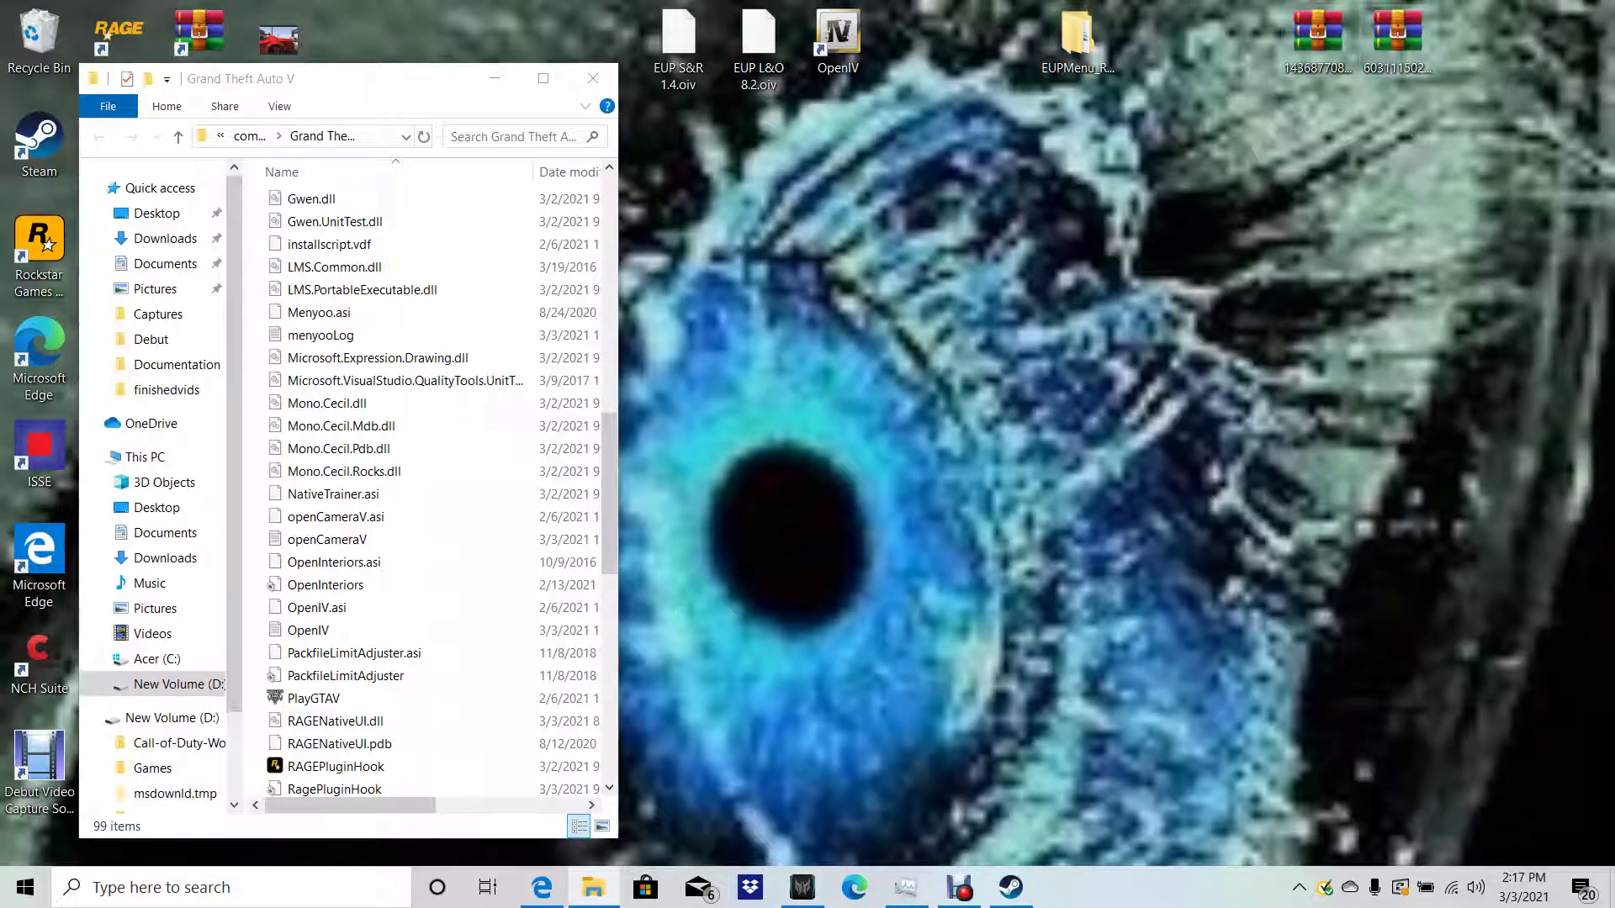
Open the 603111502_EUPSR1.4 archive, read its Readme.txt, and close both the text and the archive
right_click(1396, 53)
left_click(1361, 68)
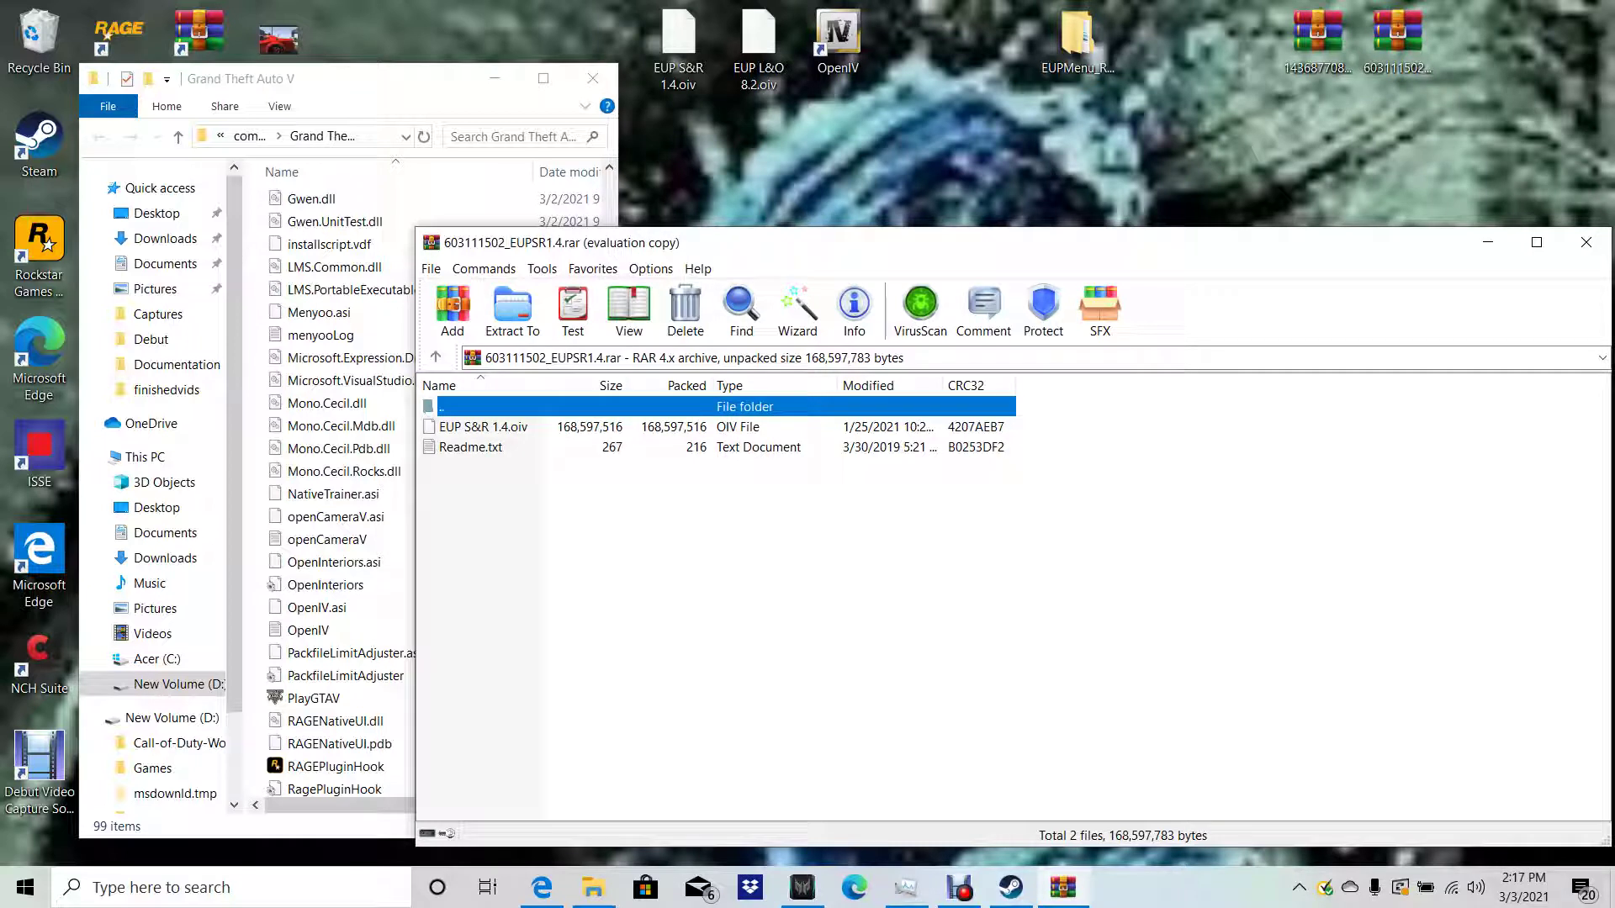
double_click(470, 447)
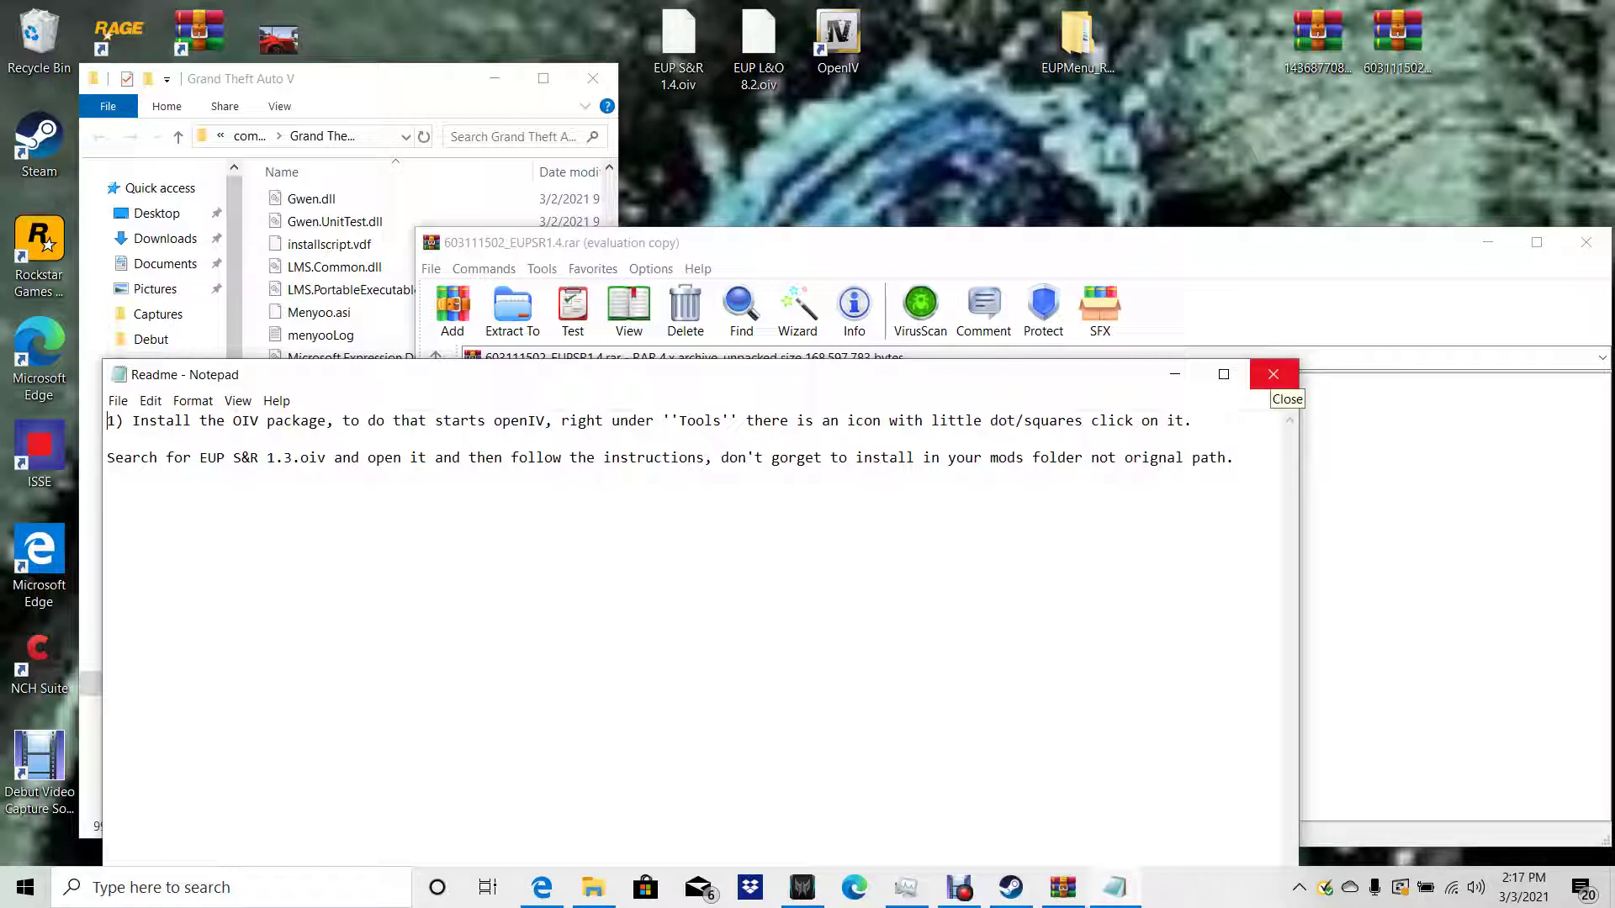
left_click(1273, 374)
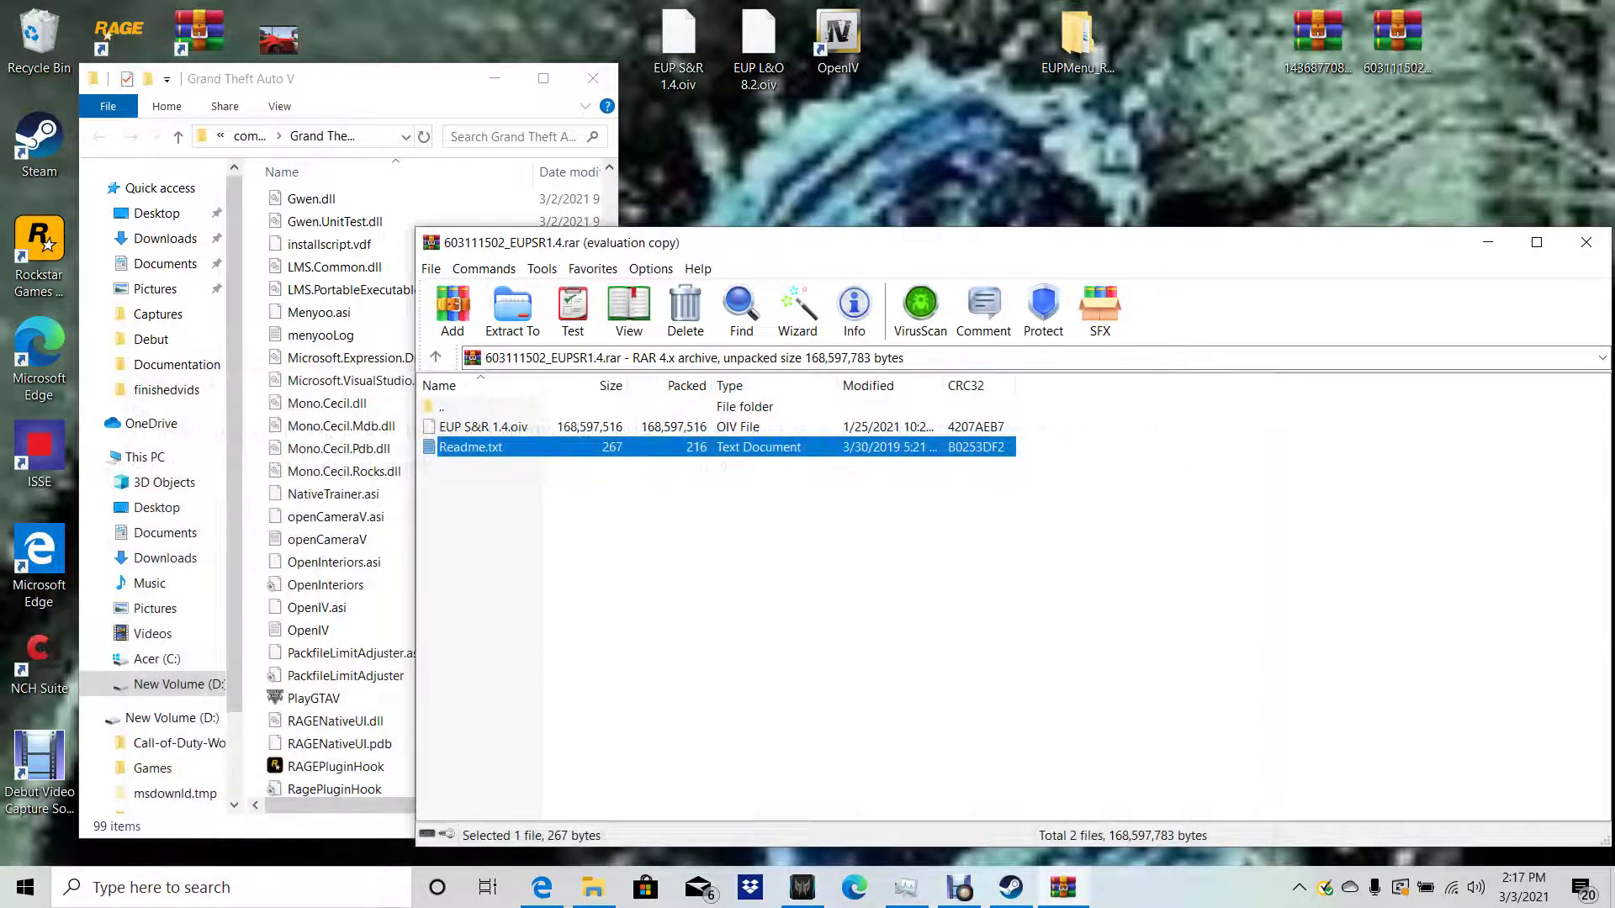
left_click_drag(925, 242, 796, 217)
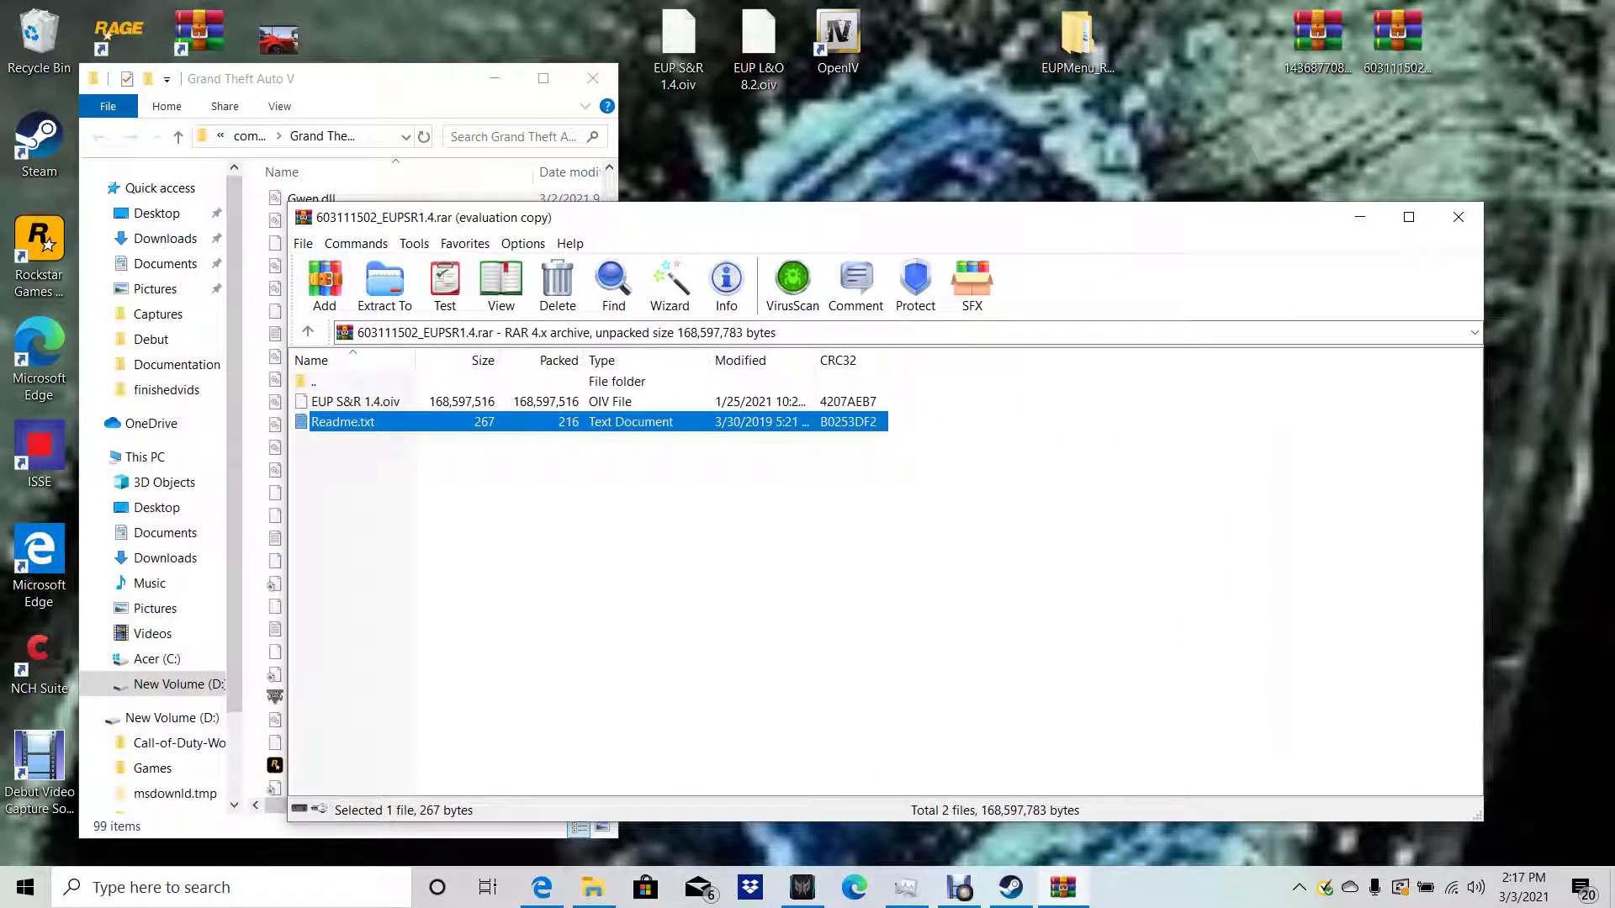
left_click(1457, 217)
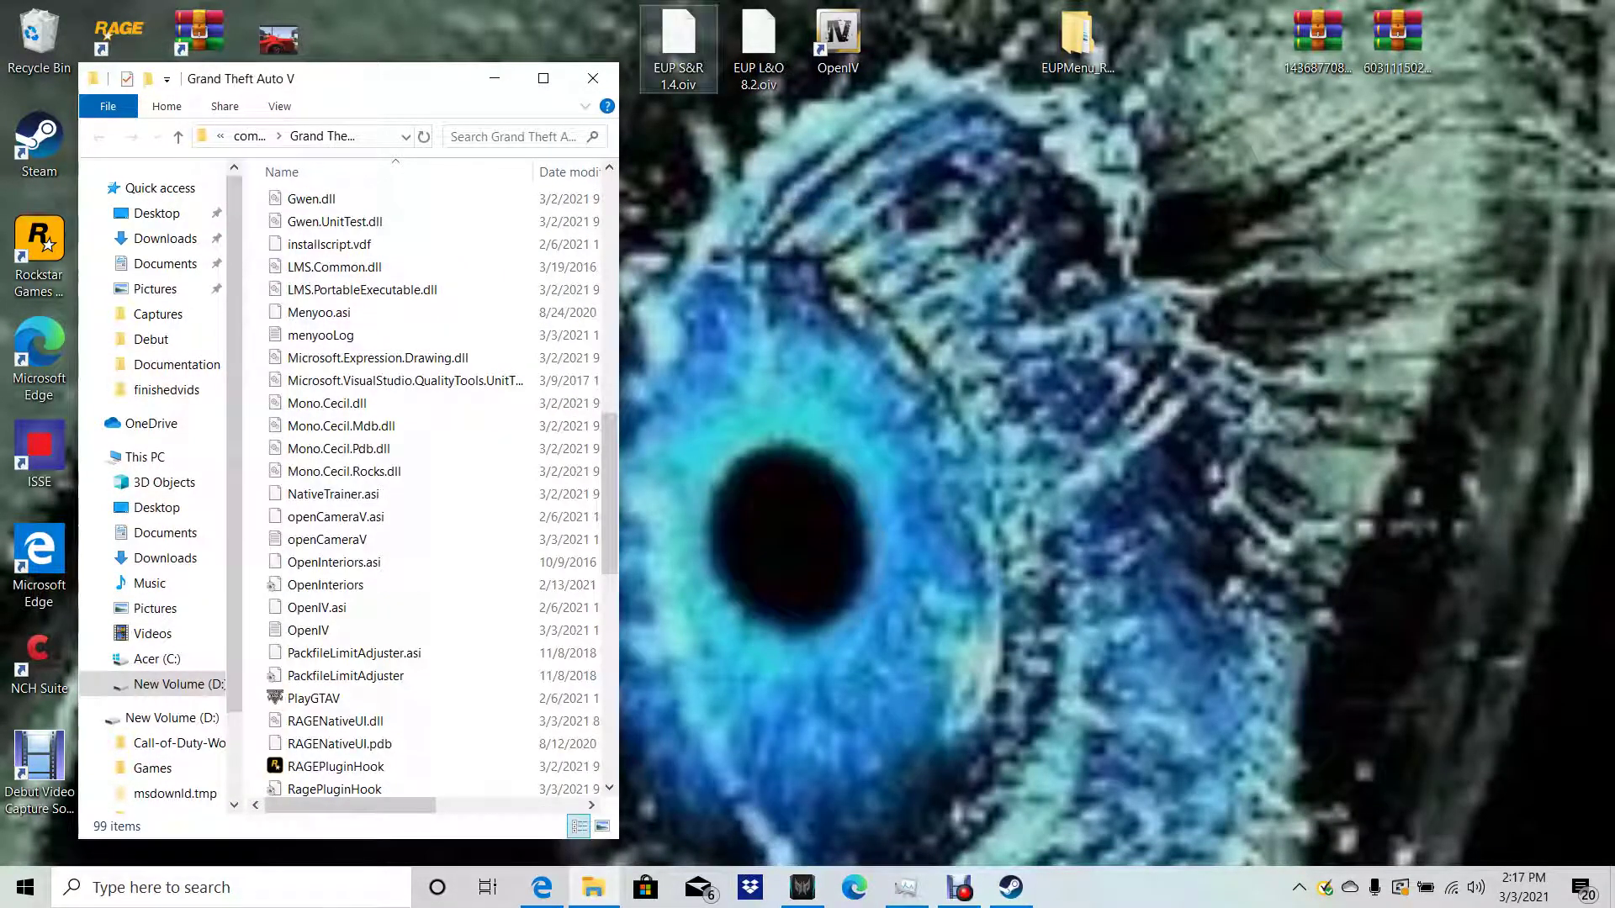
Minimize the Grand Theft Auto V folder window and start OpenIV for Grand Theft Auto V on Windows
left_click(495, 78)
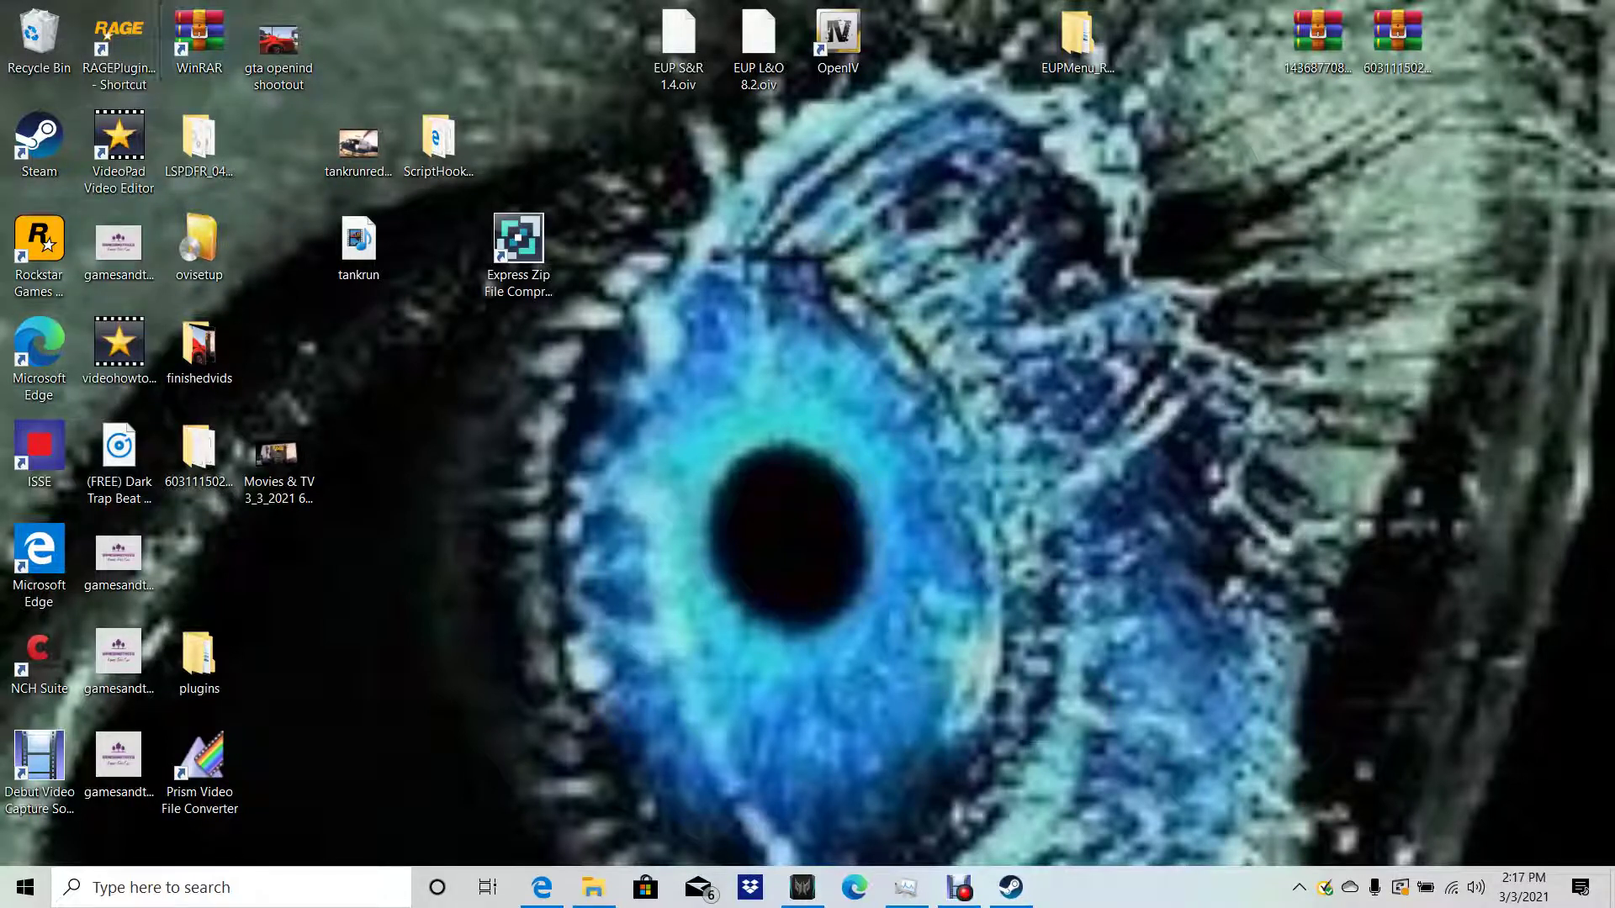
left_click(837, 38)
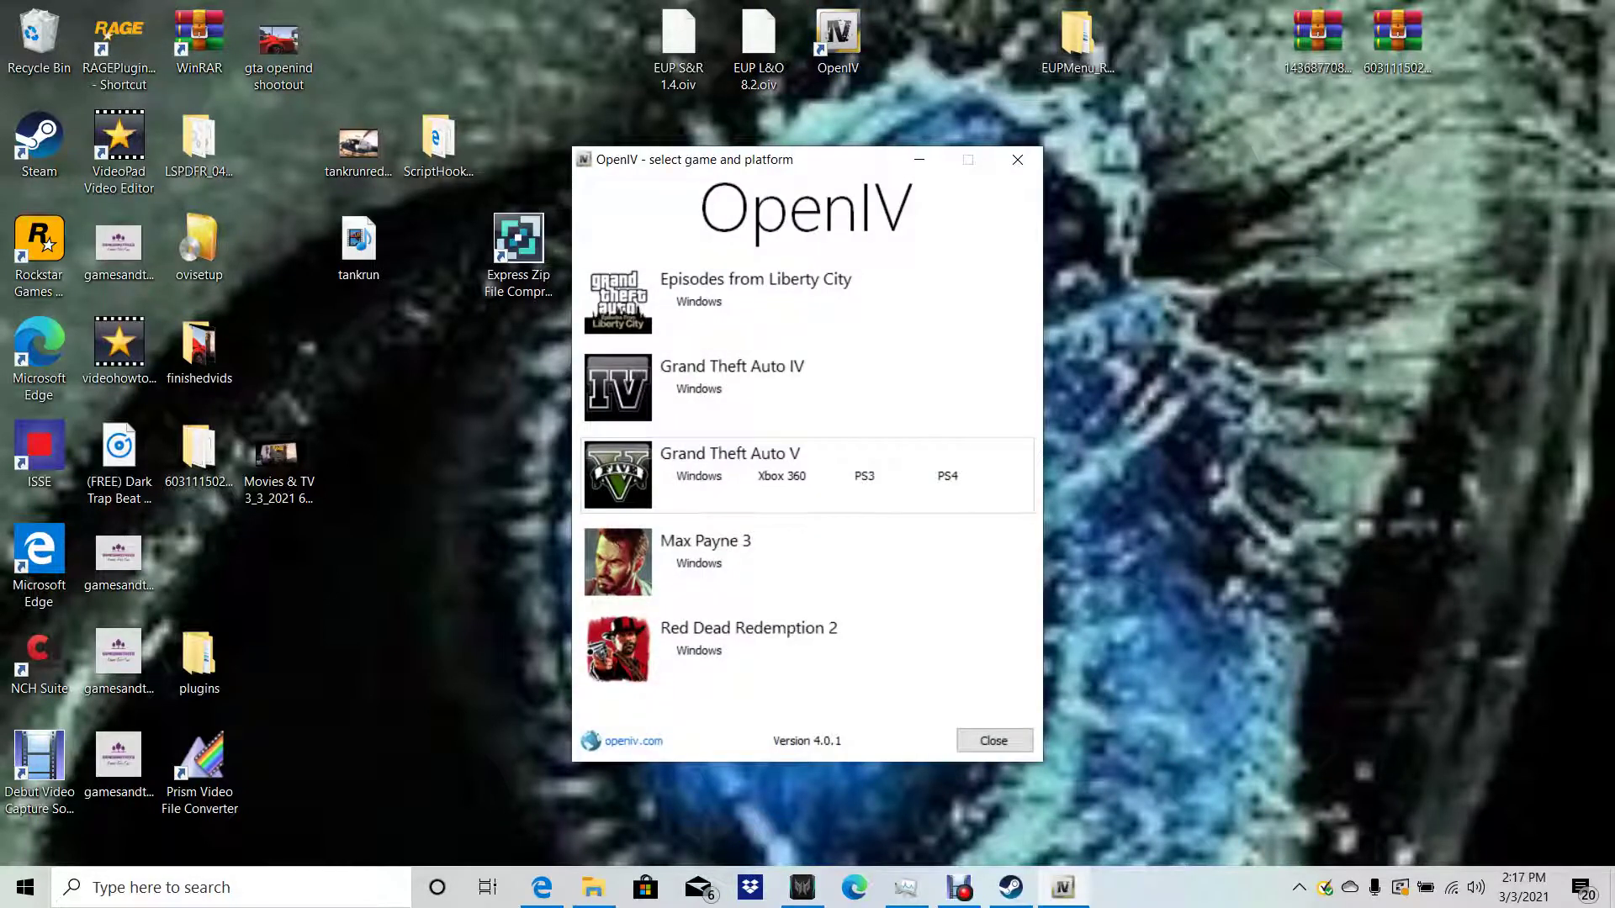
left_click(698, 476)
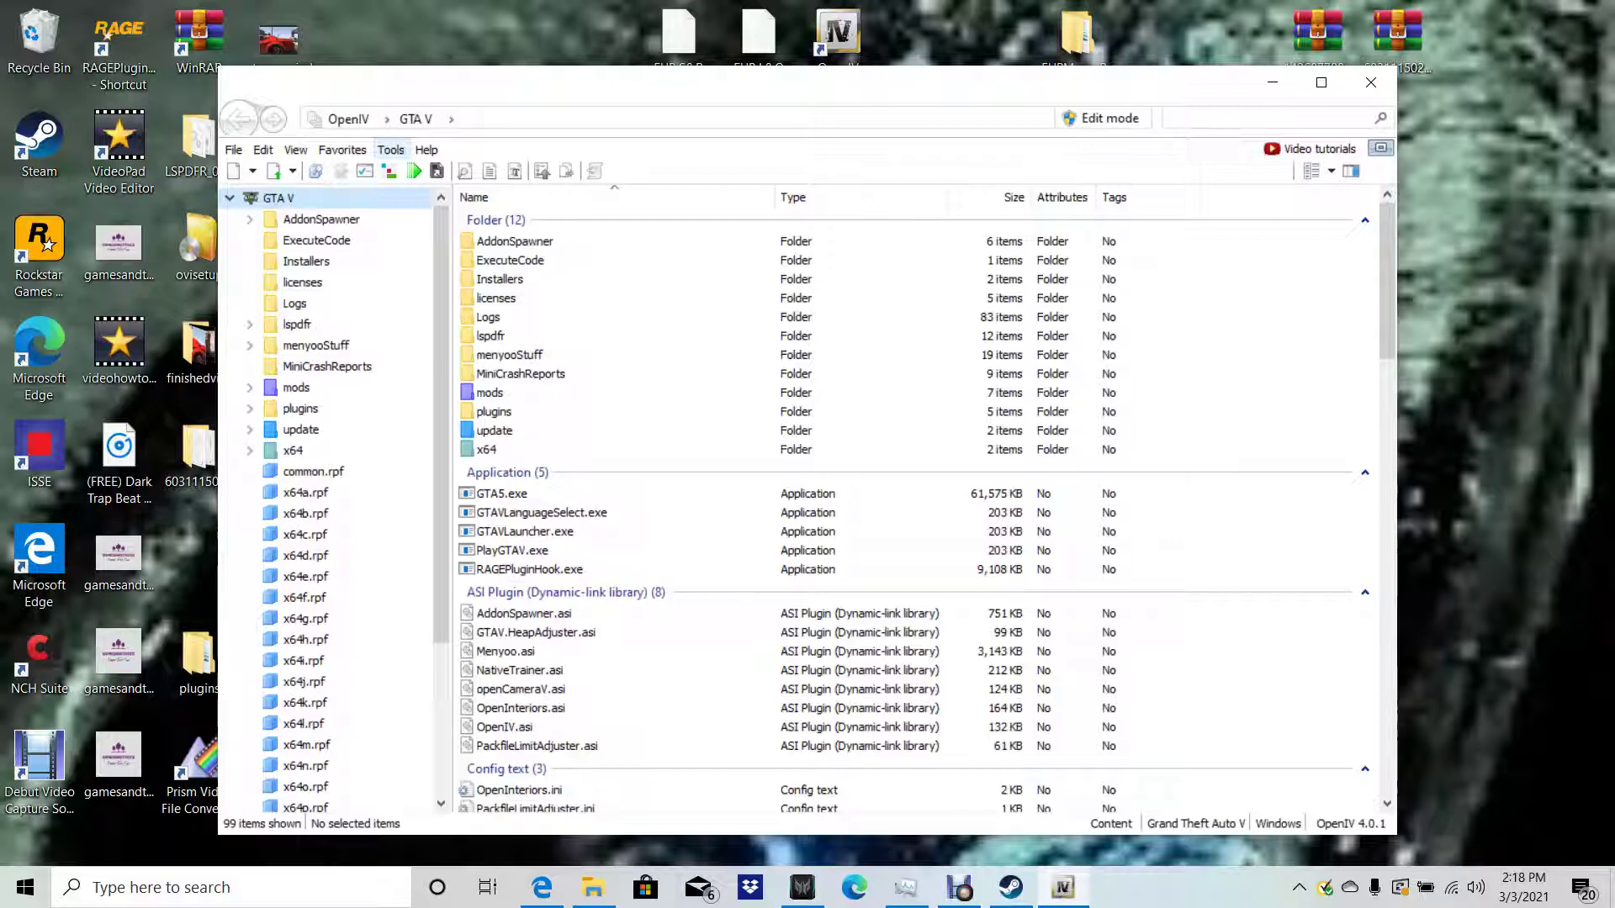
Turn on edit mode for the GTA V files and accept its warning
left_click(390, 149)
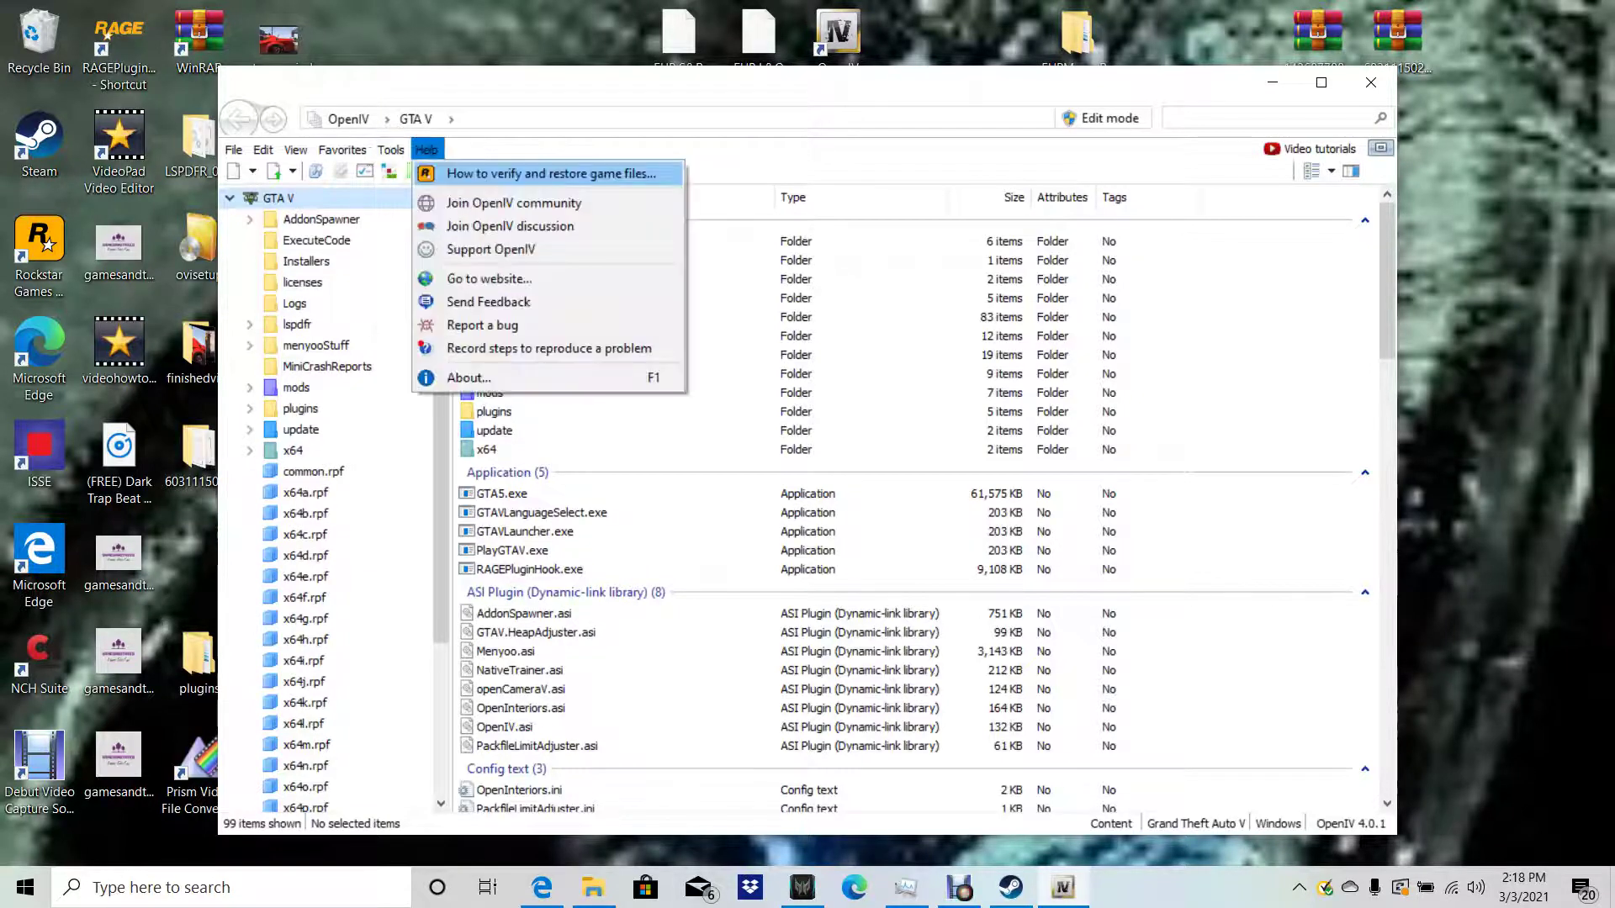
left_click(1101, 119)
left_click(1102, 118)
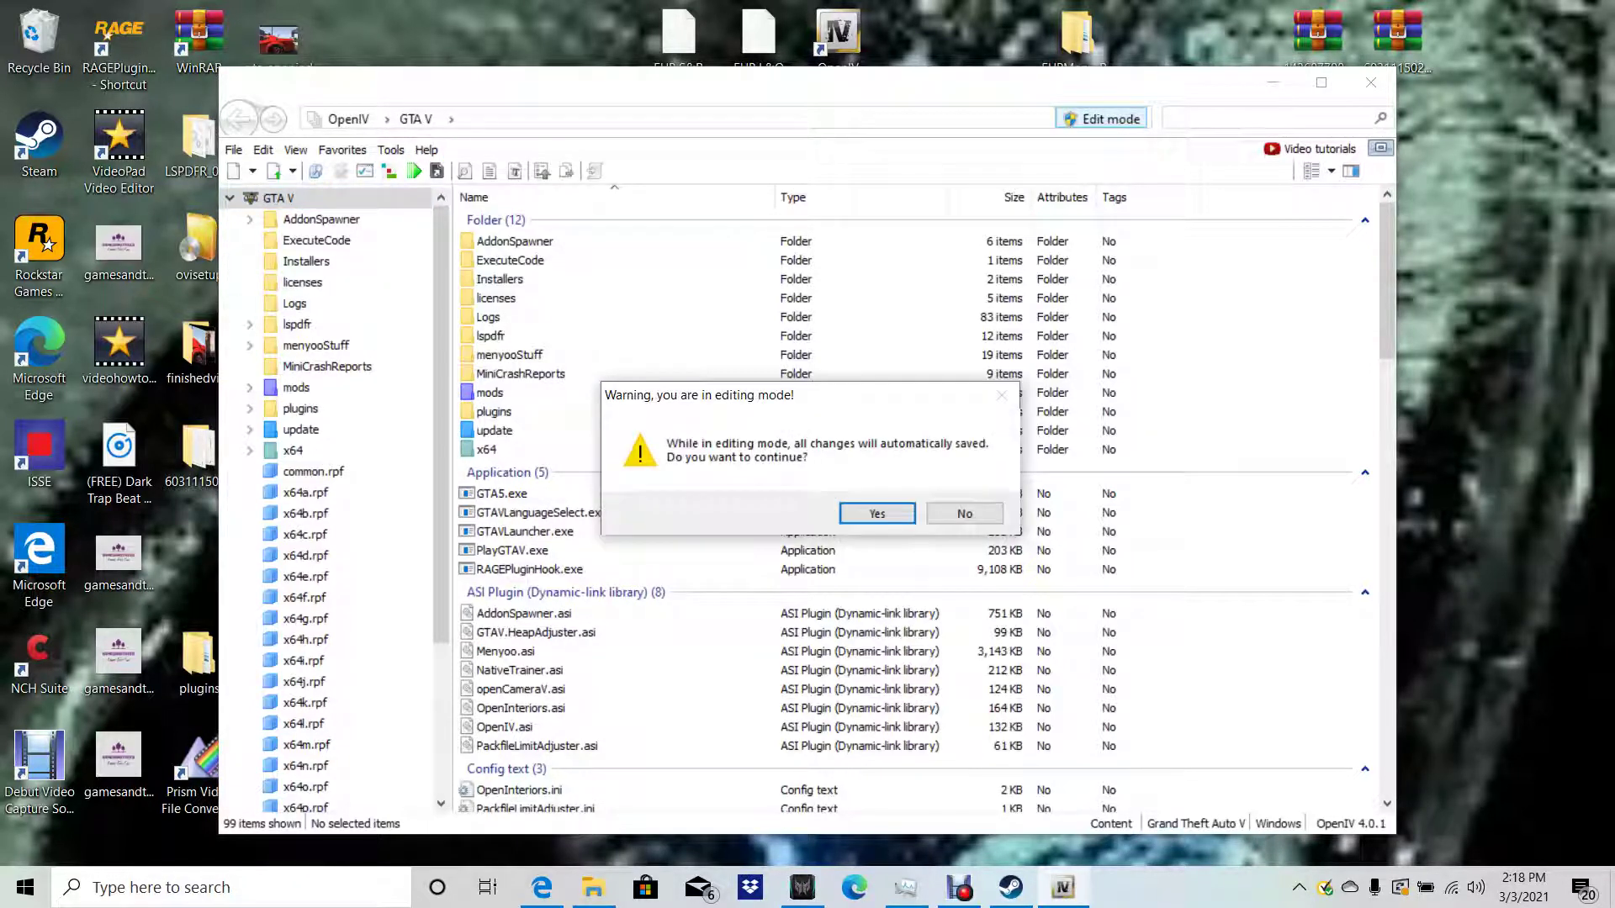
key("Return")
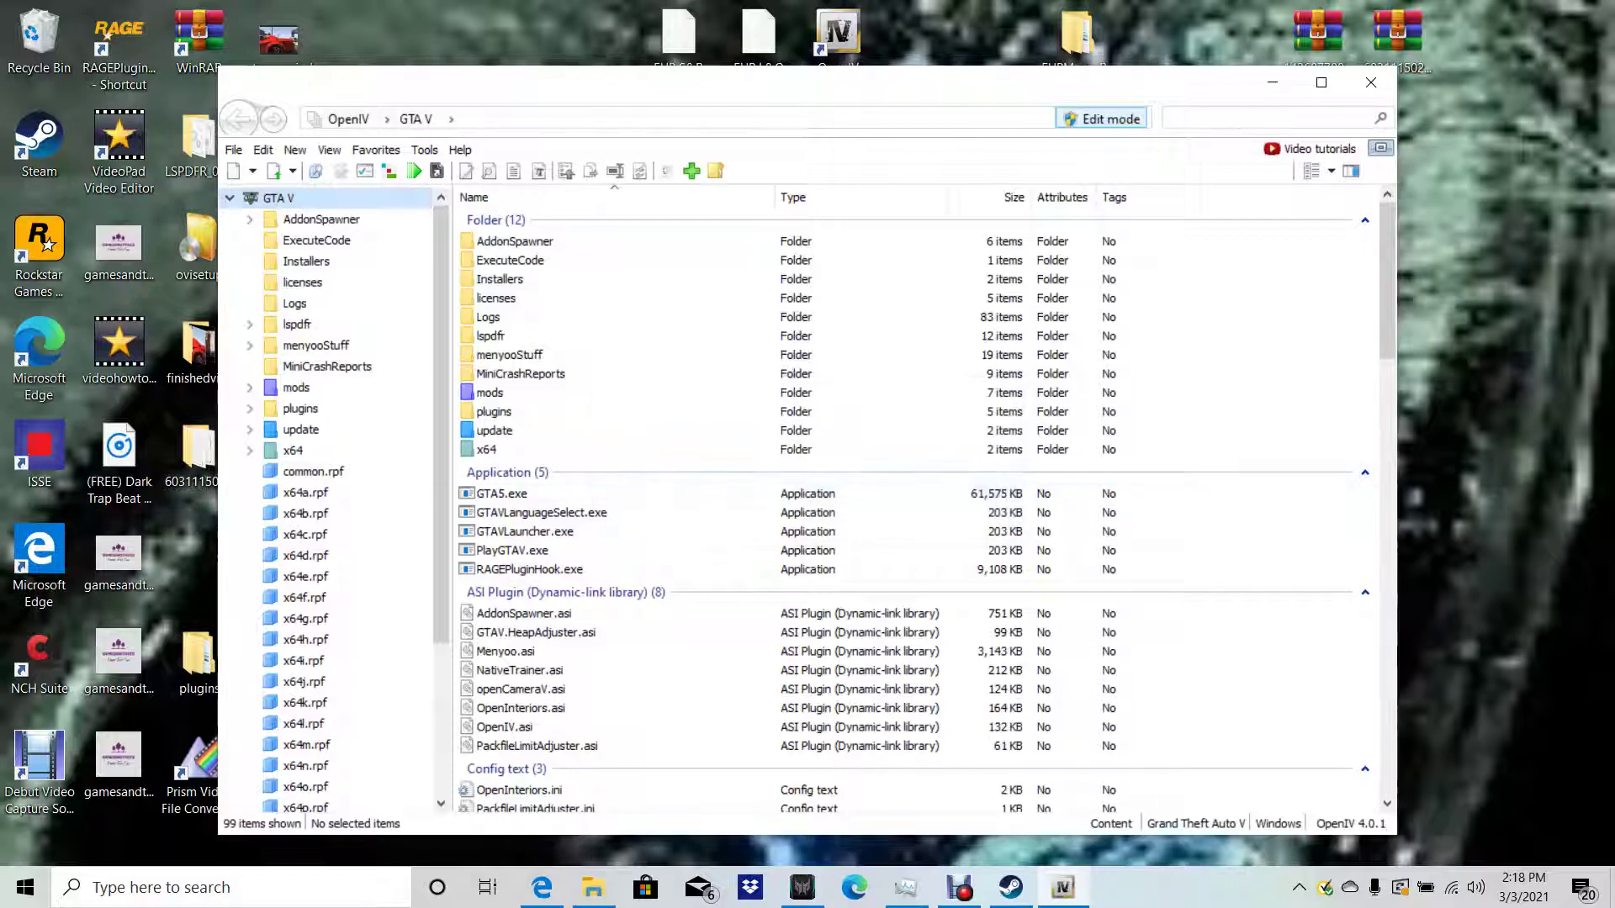
Open the Package Installer, view the EUP L&O 8.2 and EUP S&R 1.4 packages on the desktop, and cancel the file selection
left_click(424, 150)
mouse_move(460, 149)
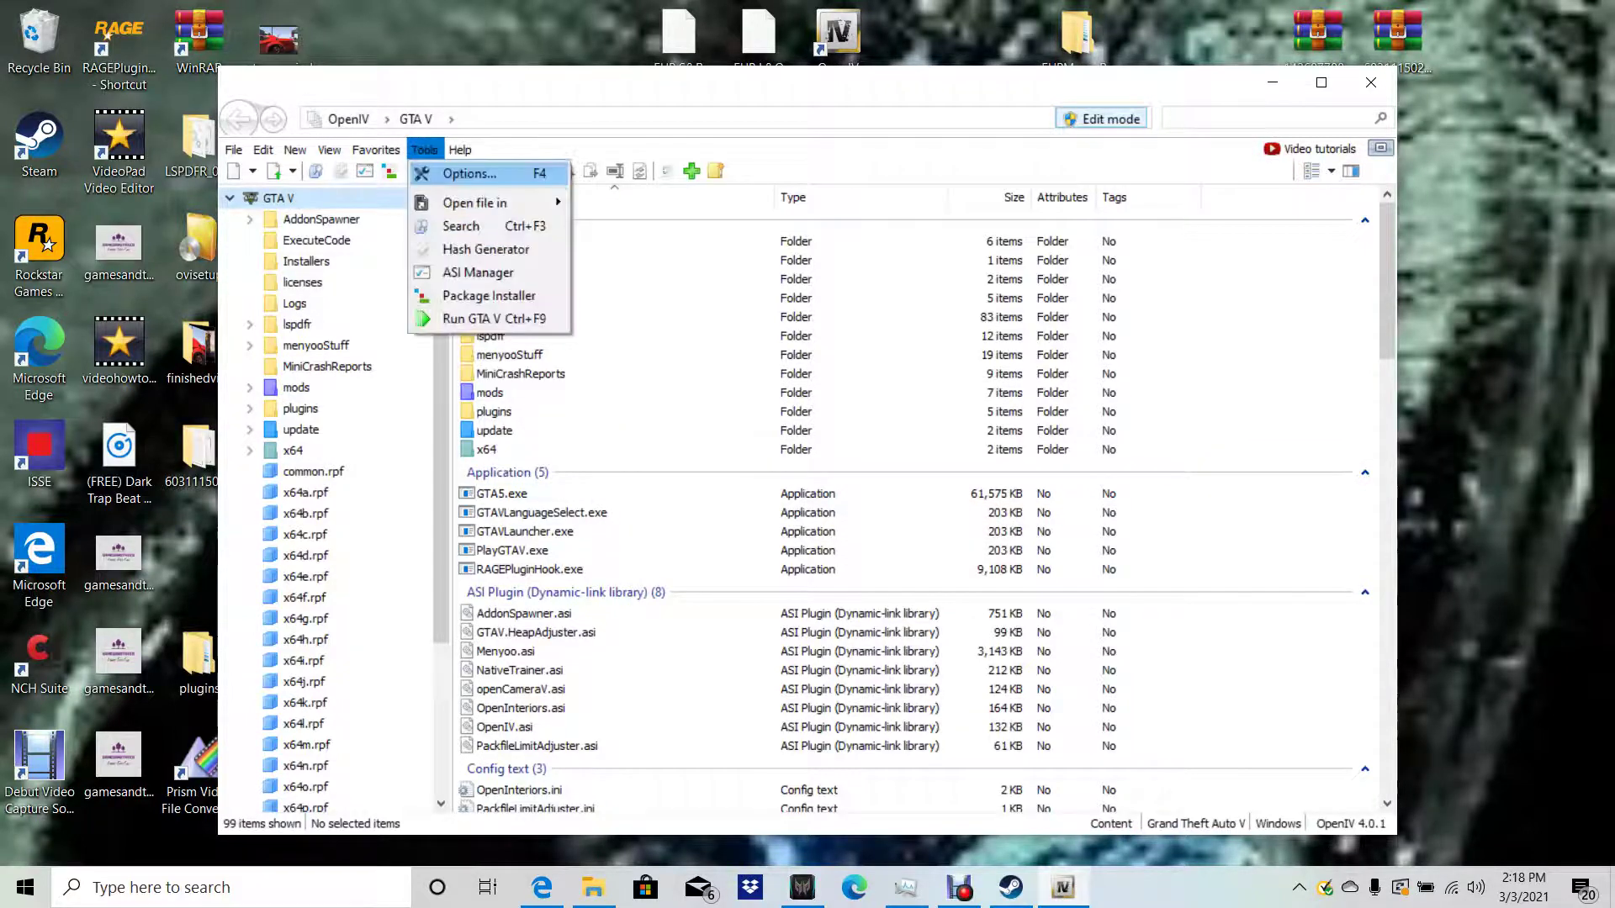
left_click(488, 295)
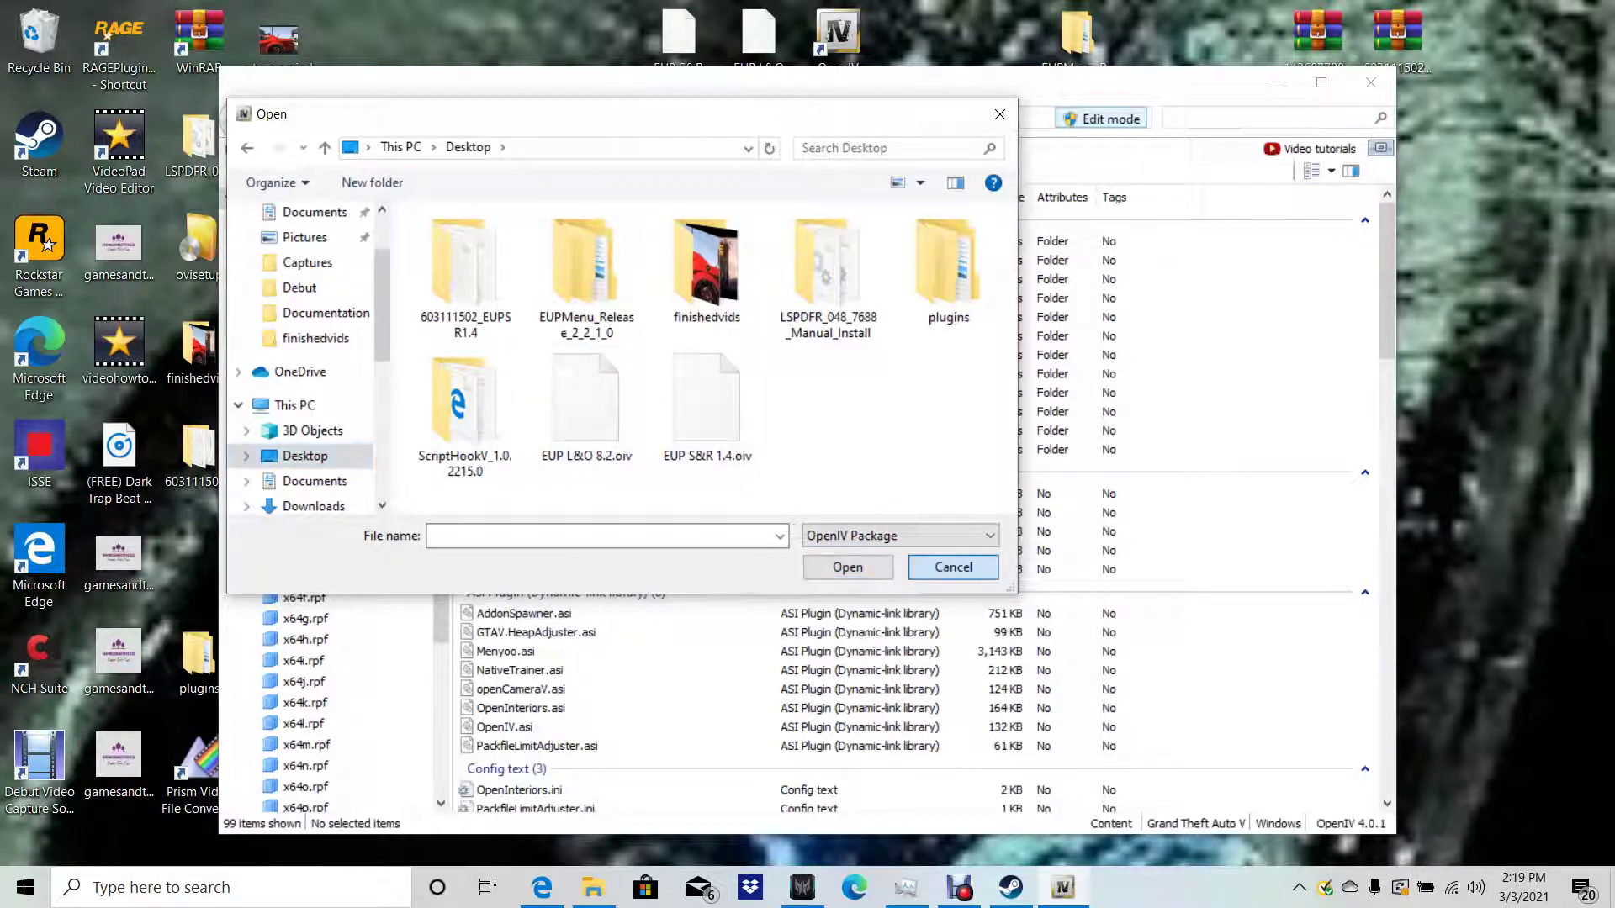
key("Escape")
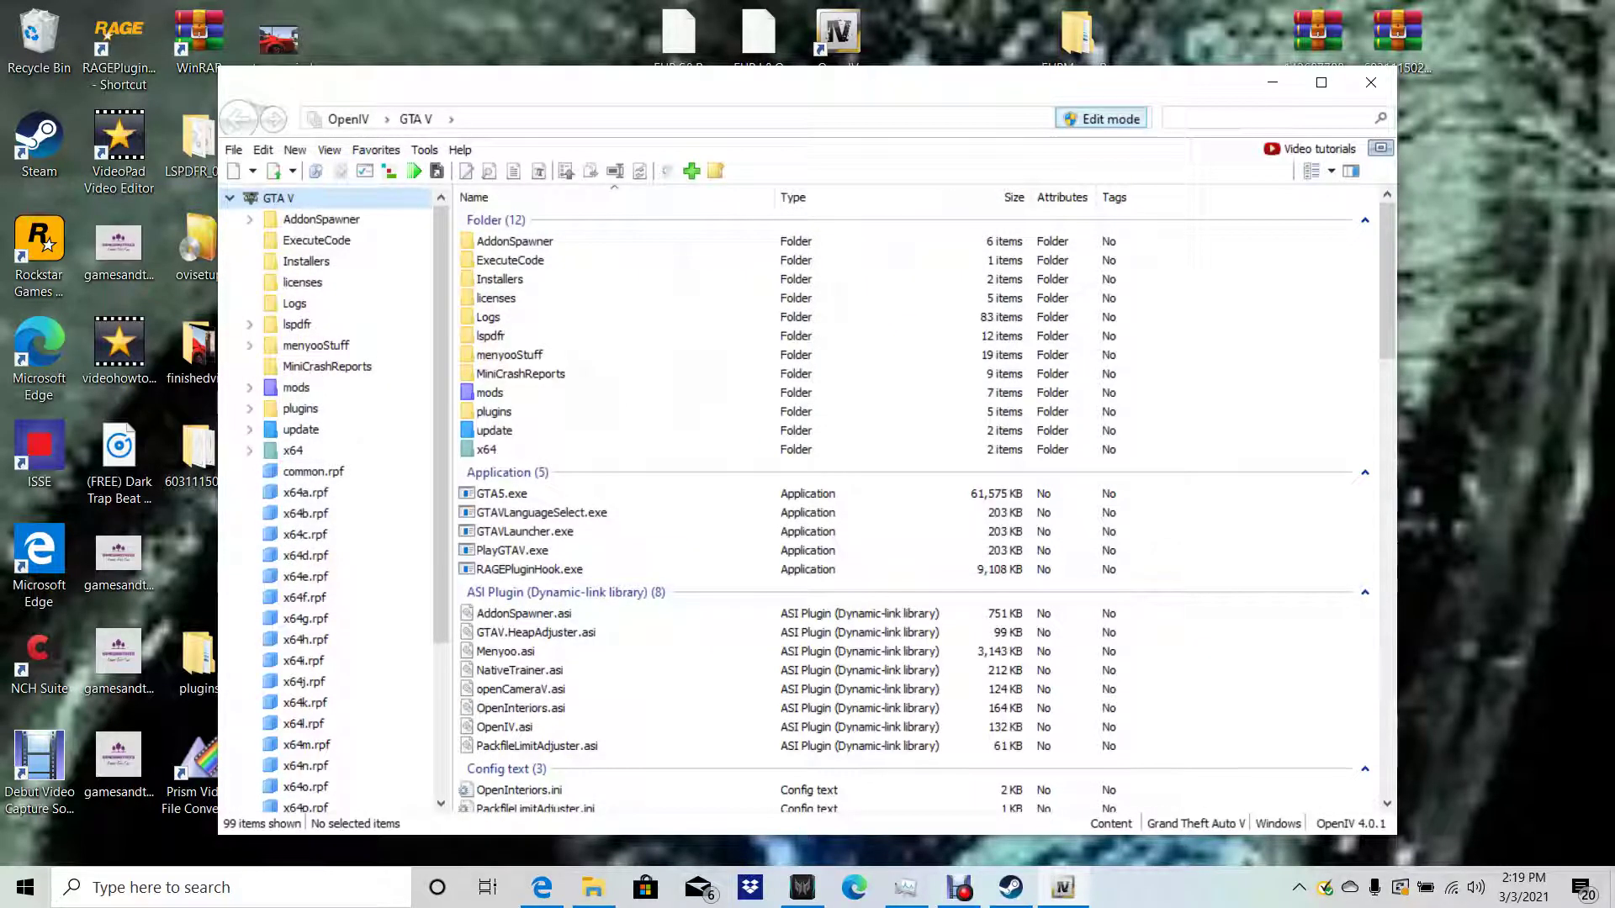
Turn off edit mode and close OpenIV
left_click(1102, 119)
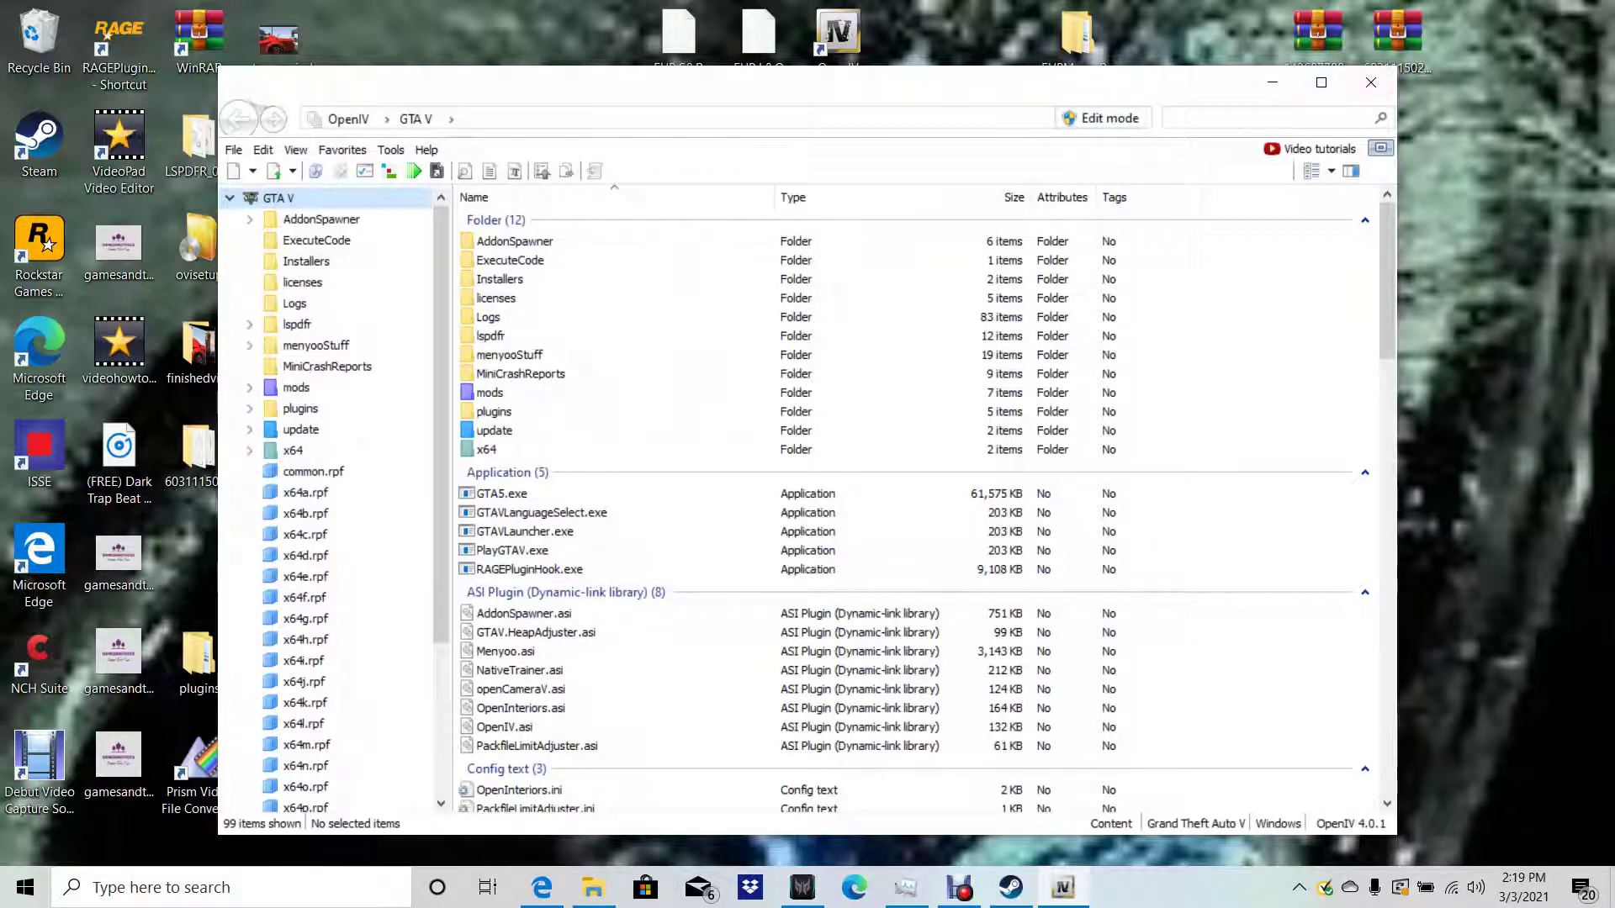
key("alt+F4")
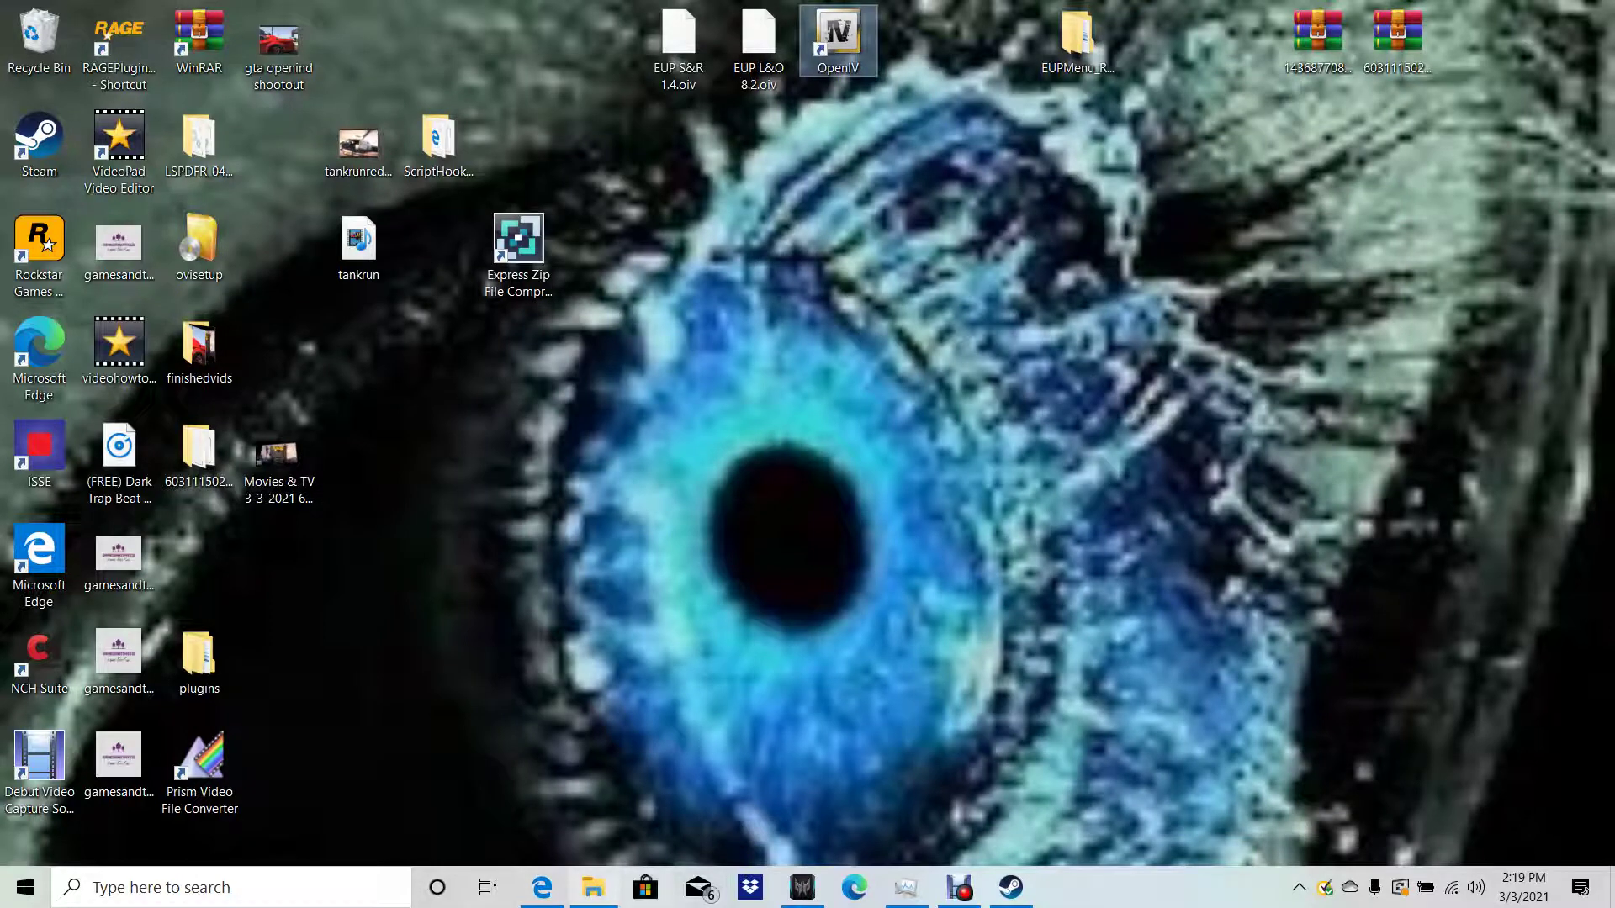
Restore the Grand Theft Auto V folder, open the EUPLO8.2 archive beside it, and select the archive's plugins folder
left_click(593, 887)
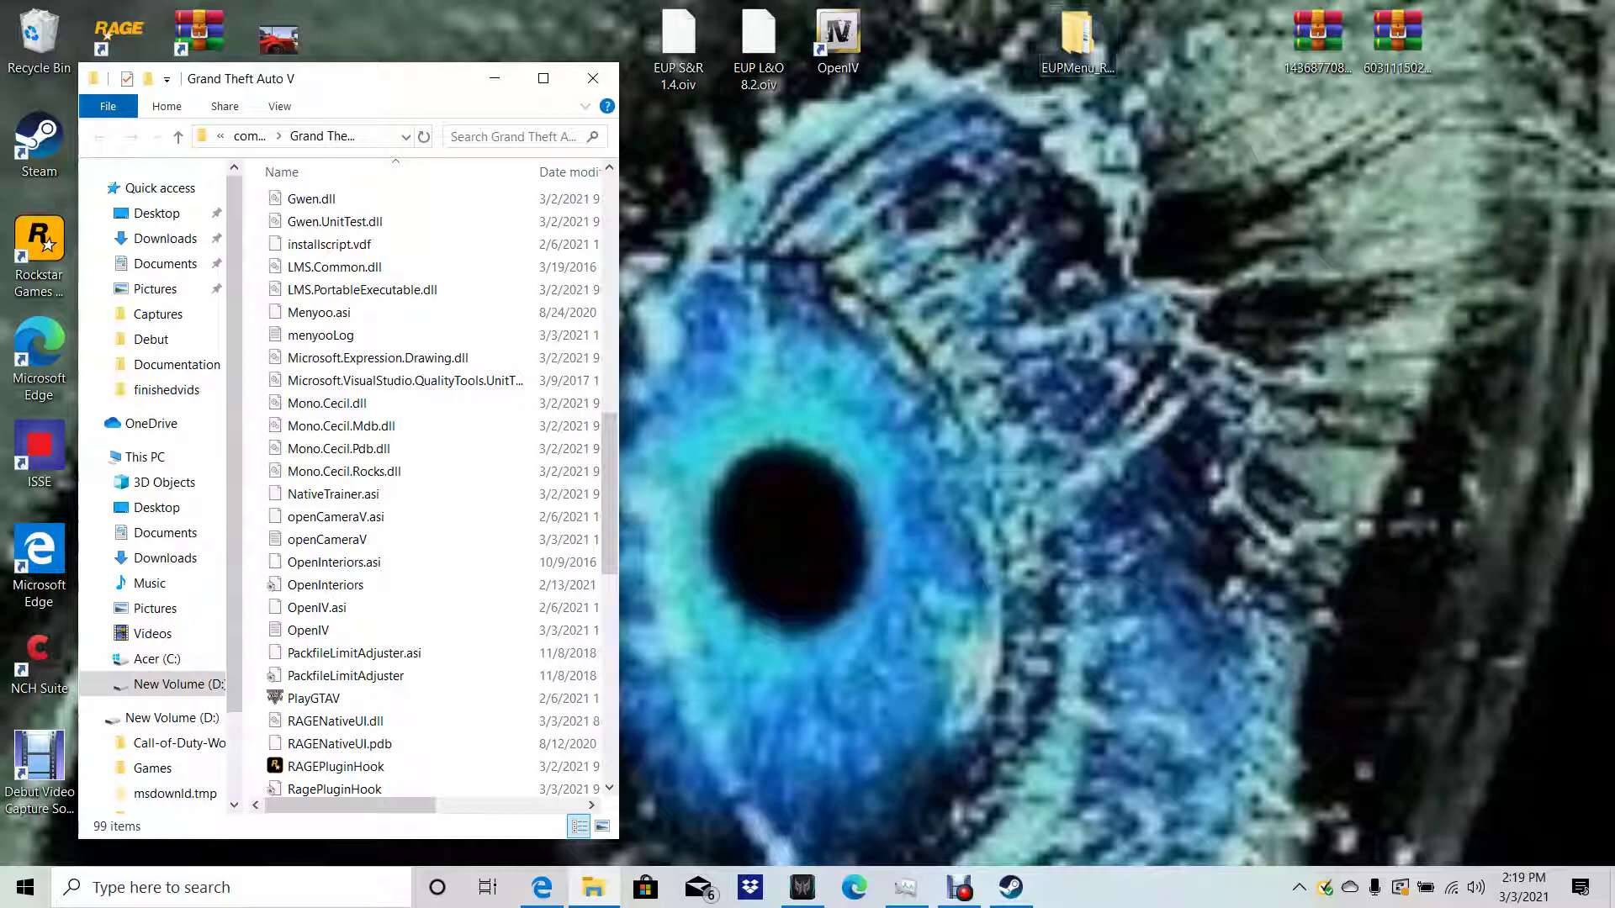
double_click(1318, 33)
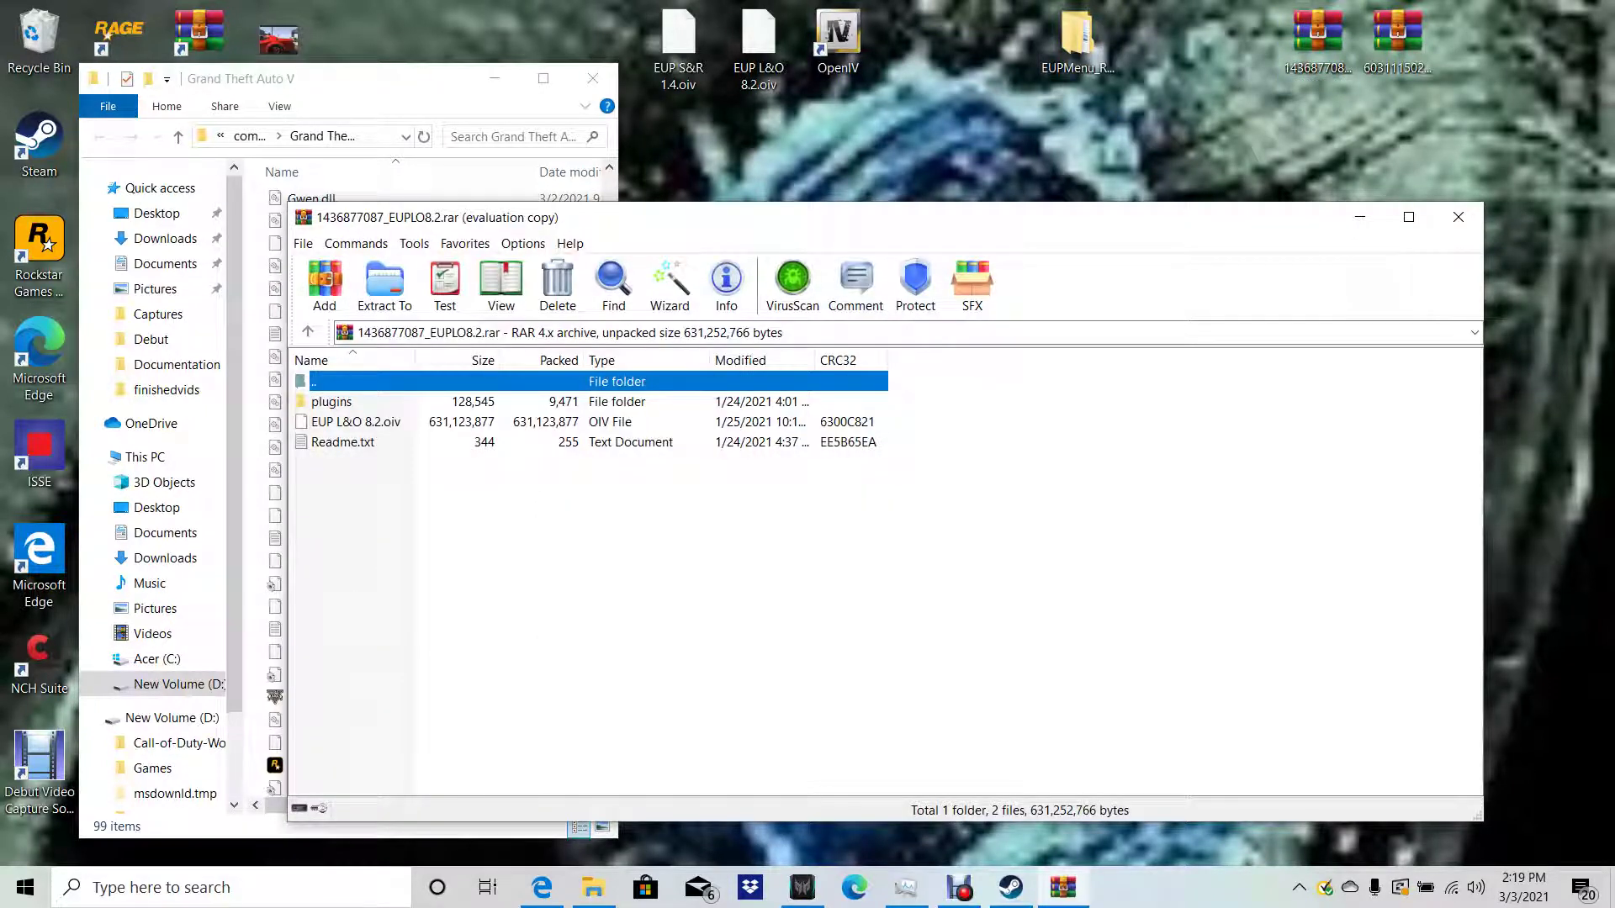
left_click_drag(841, 217, 1153, 144)
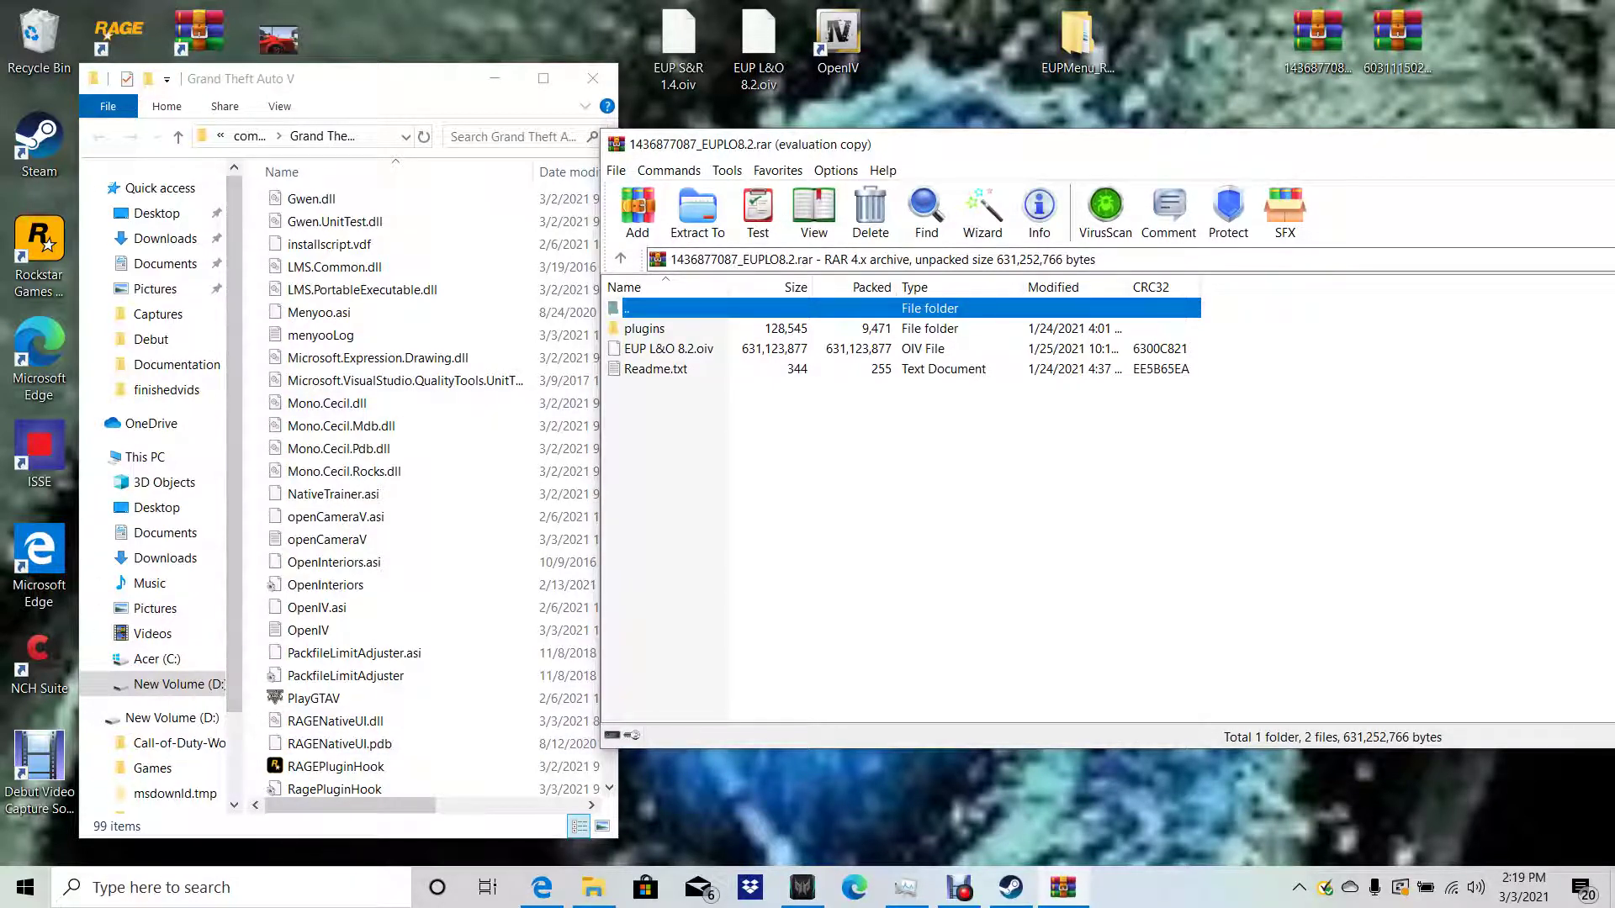
left_click(644, 328)
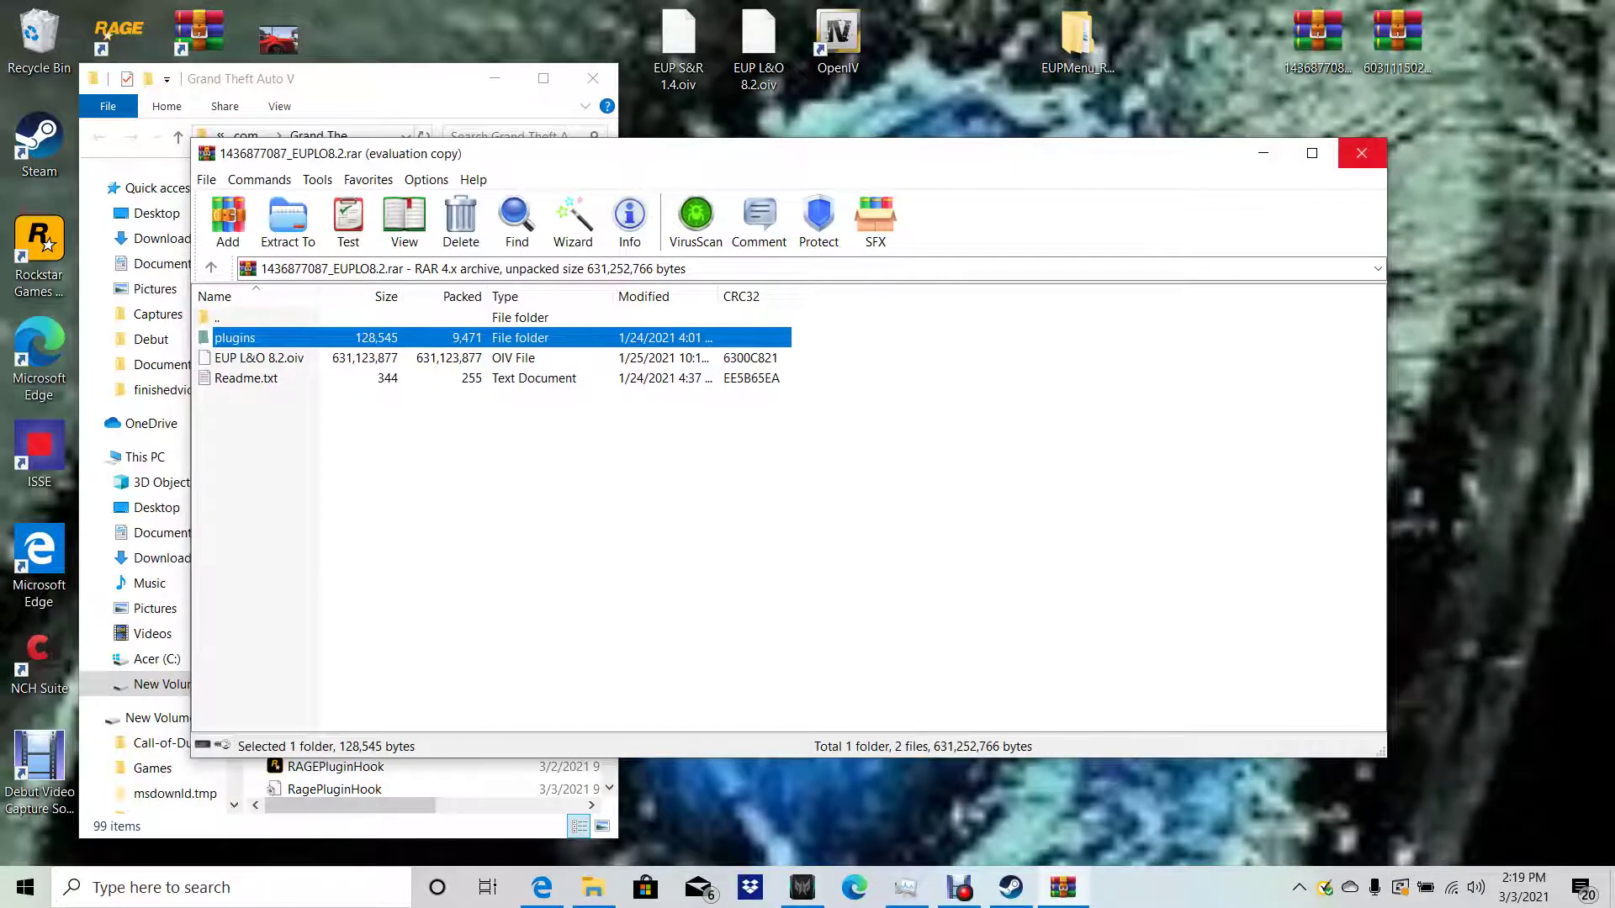
Close the EUPLO8.2 archive and the Grand Theft Auto V folder, and switch to Steam's library page for Grand Theft Auto V
left_click(1361, 153)
left_click_drag(421, 77, 582, 71)
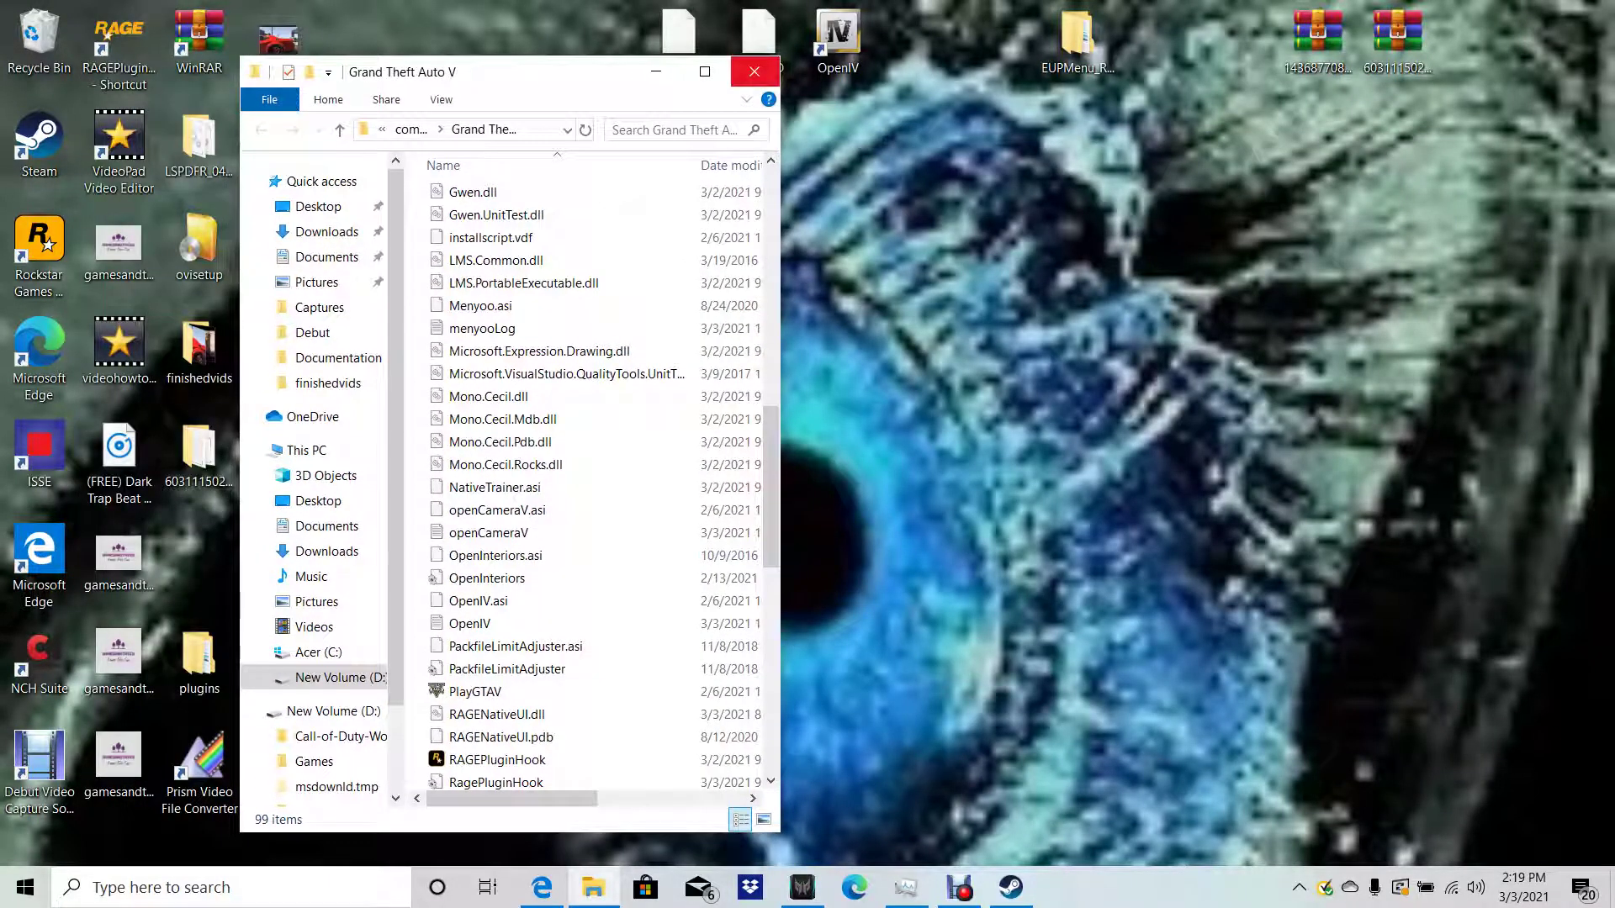
left_click(755, 70)
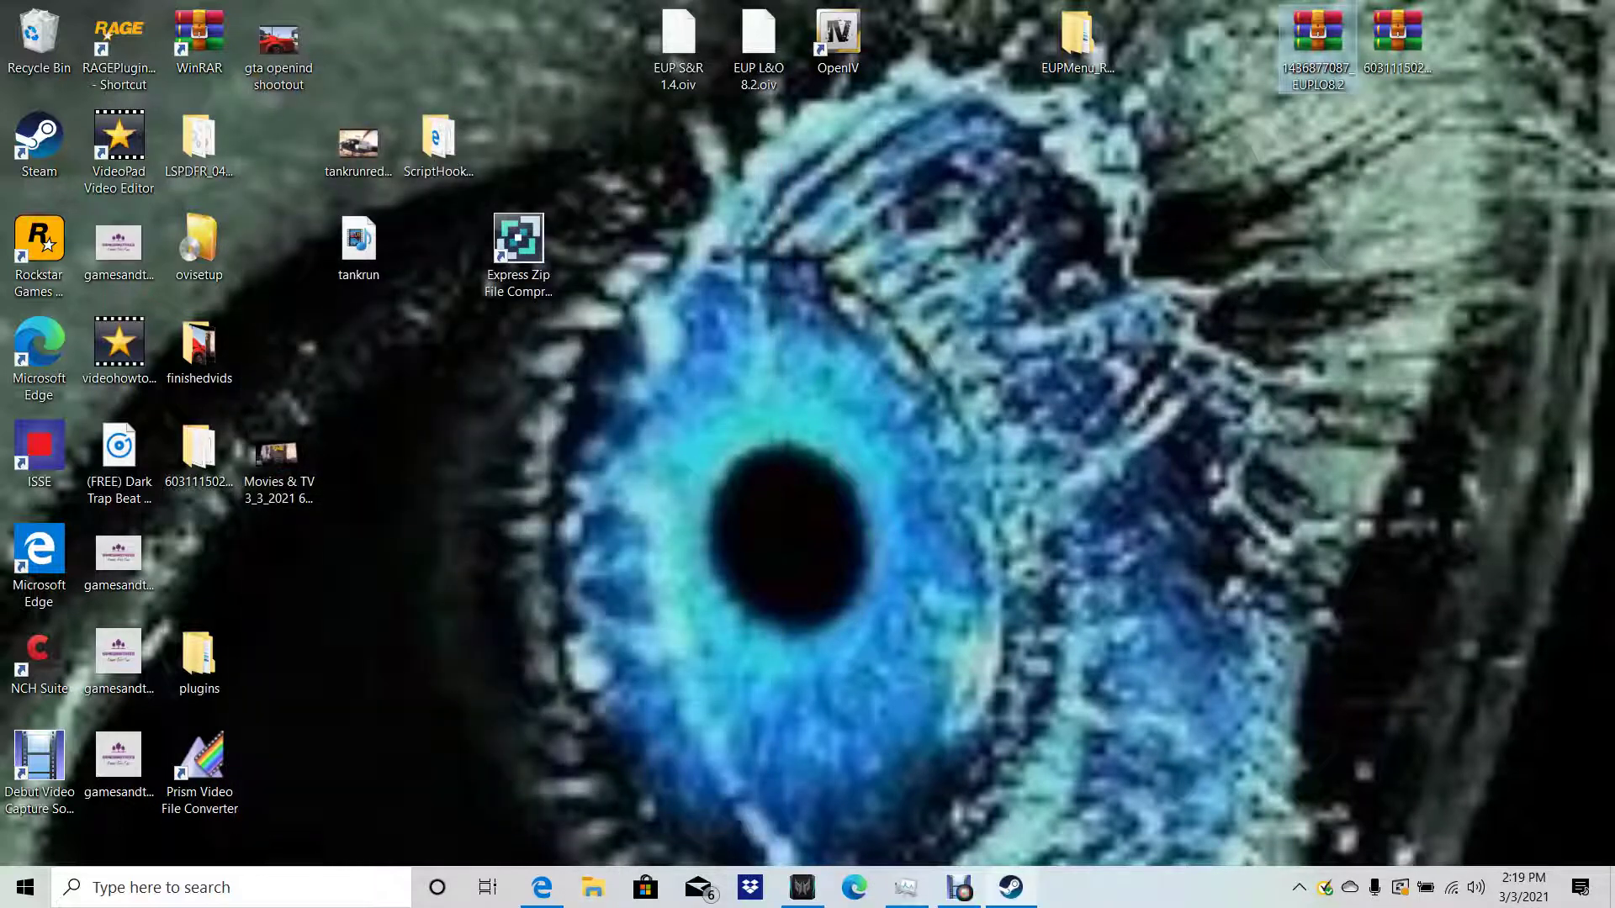
mouse_move(802, 887)
left_click(1011, 887)
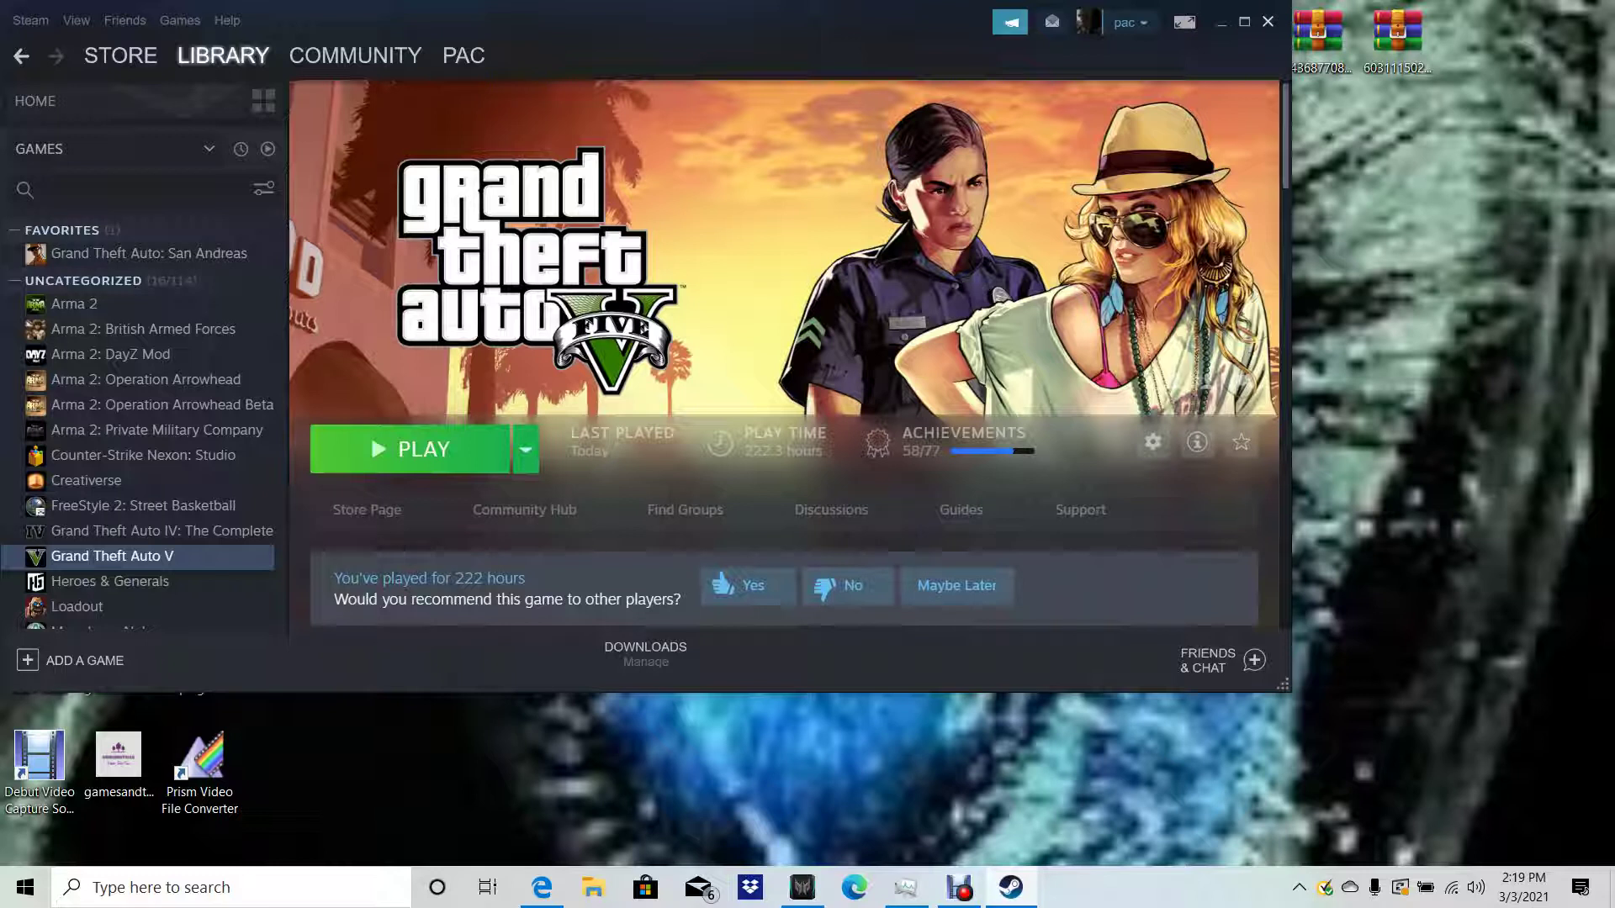